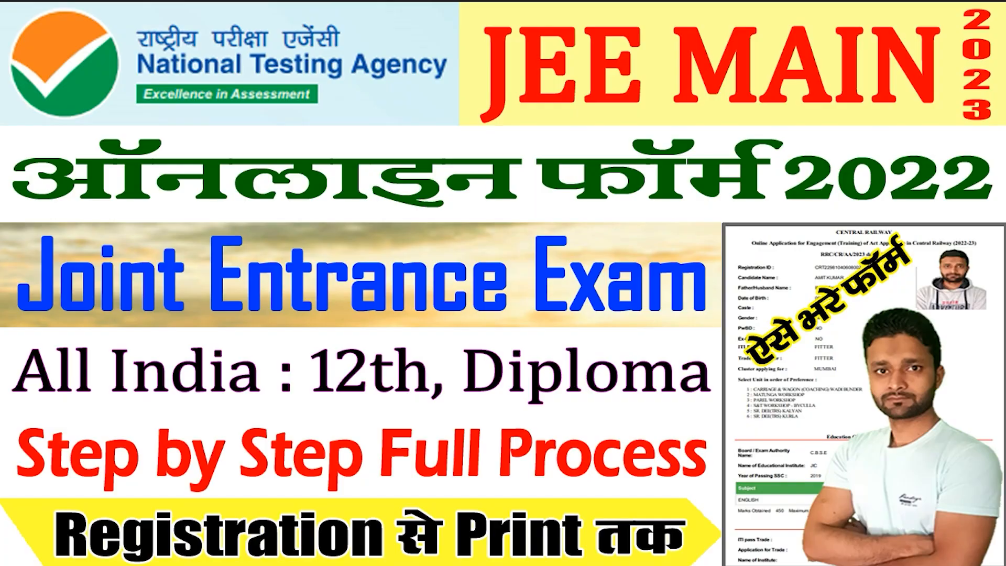
- Advance past the JEE Main 2023 title card to the ejobhub.in application article
{"action": "left_click", "coordinate": [229, 208]}
{"action": "left_click", "coordinate": [555, 85]}
{"action": "left_click", "coordinate": [315, 195]}
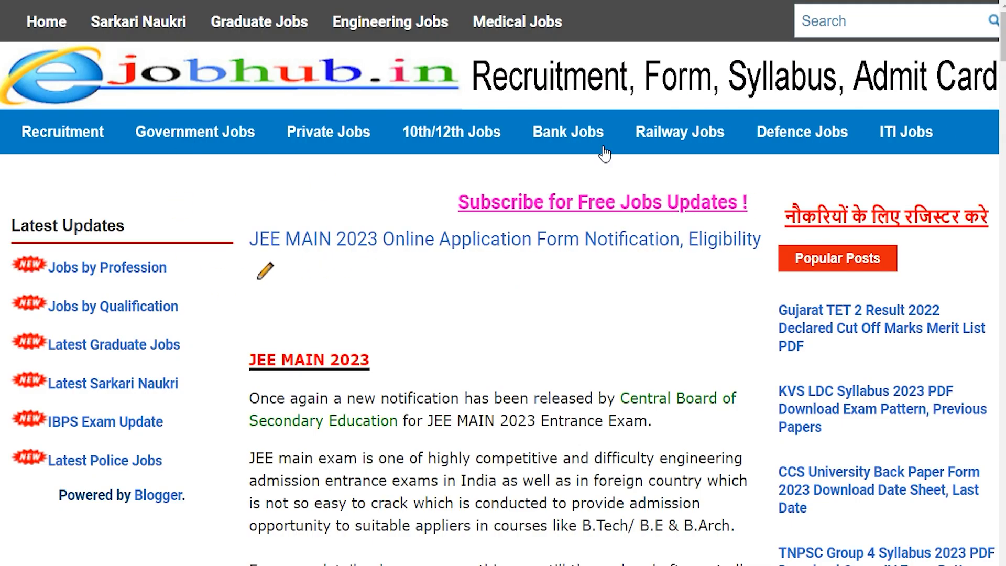
- Highlight the article's heading, organization, exam name, application start date and last date to apply
{"action": "left_click_drag", "start_coordinate": [258, 359], "coordinate": [340, 359]}
{"action": "scroll", "coordinate": [348, 310], "scroll_direction": "down", "scroll_amount": 9}
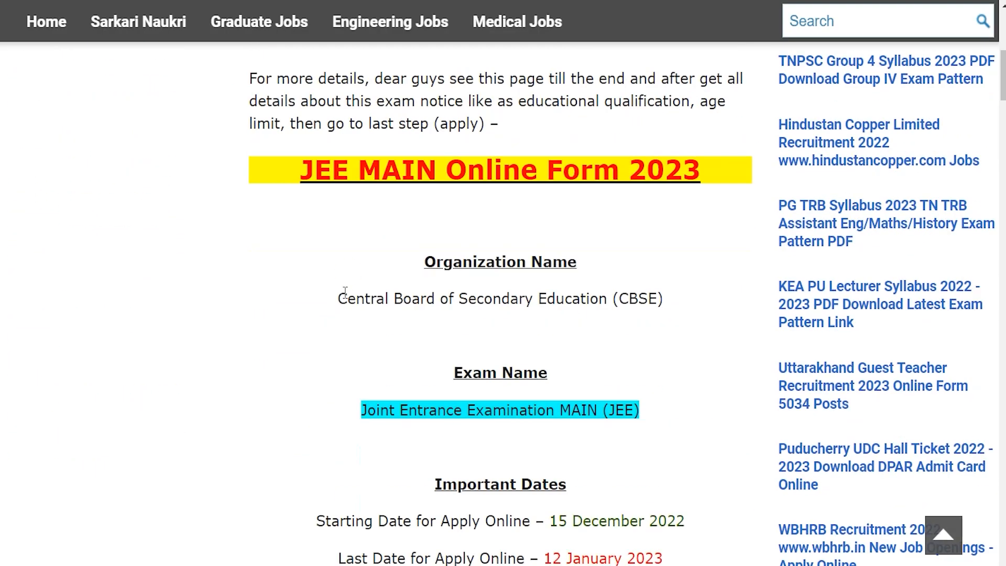
{"action": "left_click_drag", "start_coordinate": [352, 283], "coordinate": [664, 298]}
{"action": "left_click_drag", "start_coordinate": [361, 409], "coordinate": [626, 410]}
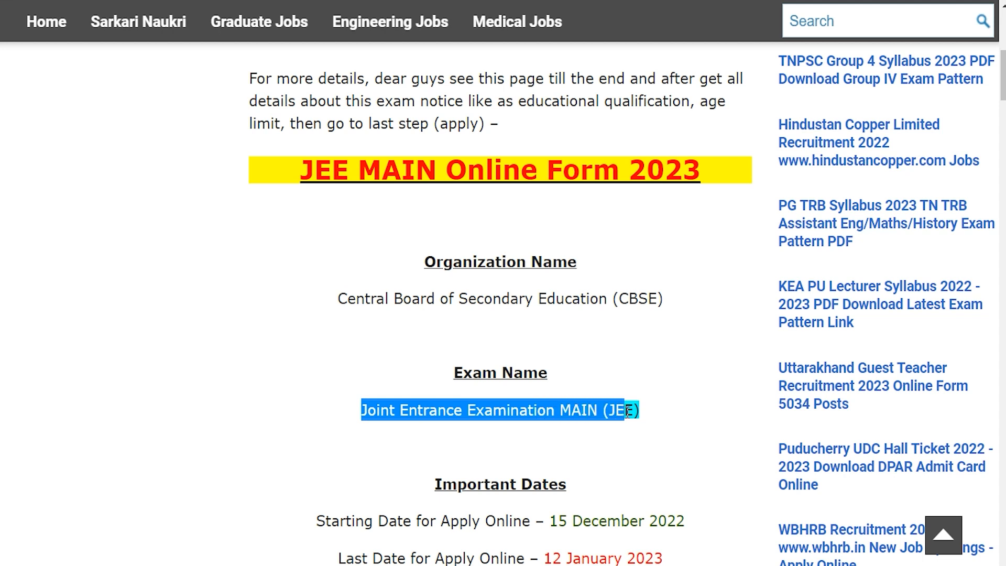
{"action": "scroll", "coordinate": [531, 393], "scroll_direction": "down", "scroll_amount": 3}
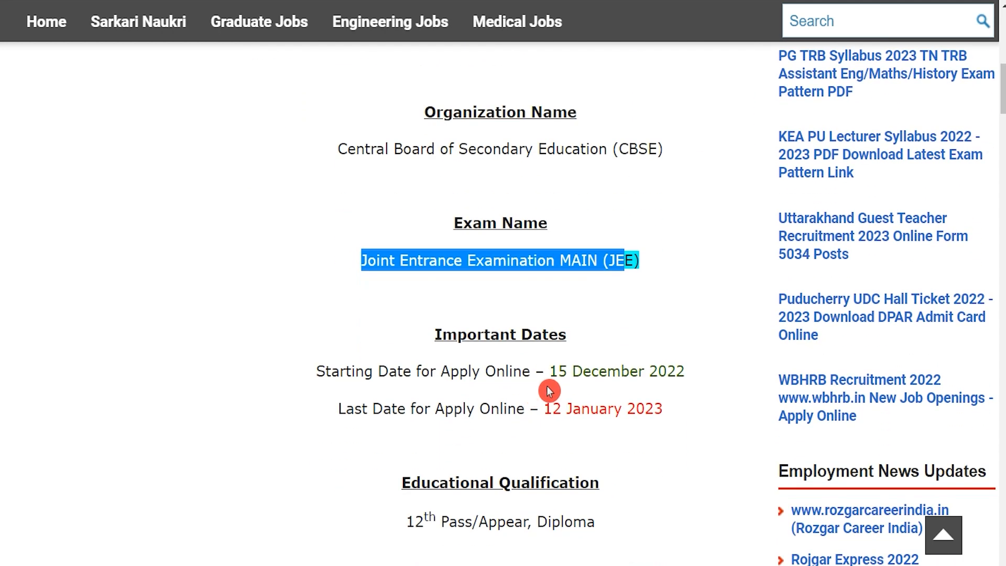
{"action": "left_click_drag", "start_coordinate": [553, 368], "coordinate": [680, 366]}
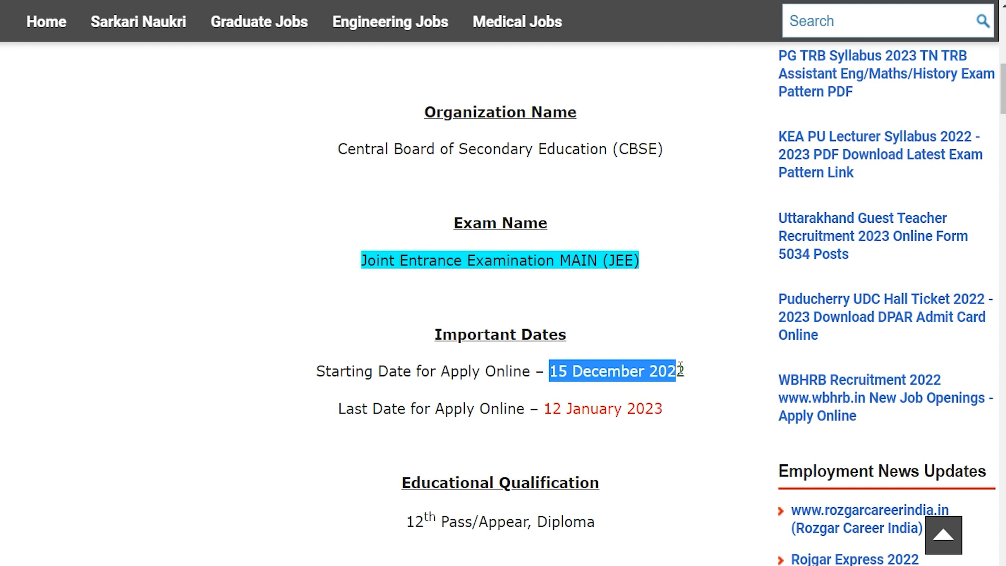
{"action": "left_click_drag", "start_coordinate": [550, 408], "coordinate": [651, 404]}
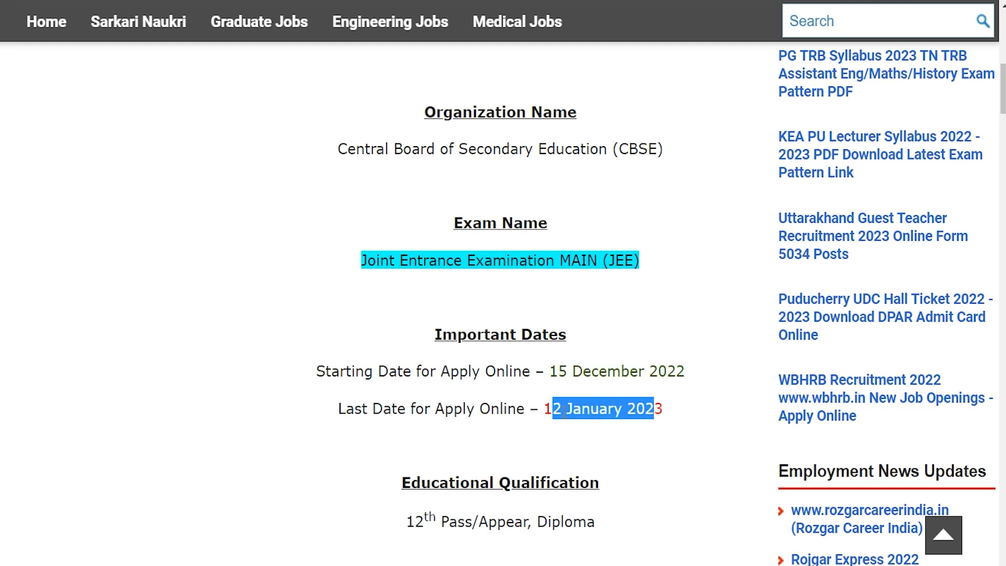
- Scroll down to Important Links and open the official JEE Main 2023 notification PDF
{"action": "scroll", "coordinate": [497, 415], "scroll_direction": "down", "scroll_amount": 3}
{"action": "left_click_drag", "start_coordinate": [392, 376], "coordinate": [595, 369]}
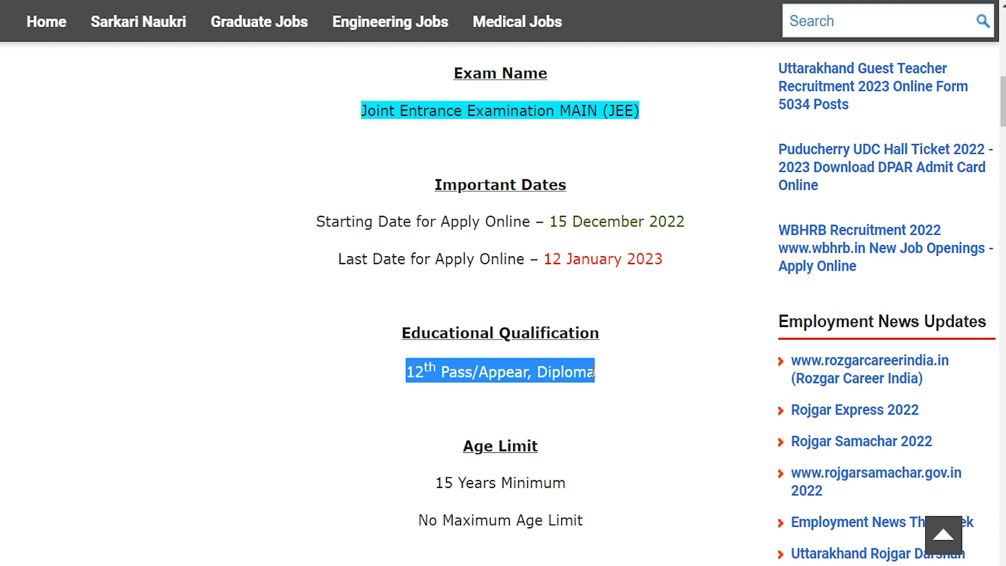
{"action": "scroll", "coordinate": [515, 400], "scroll_direction": "down", "scroll_amount": 4}
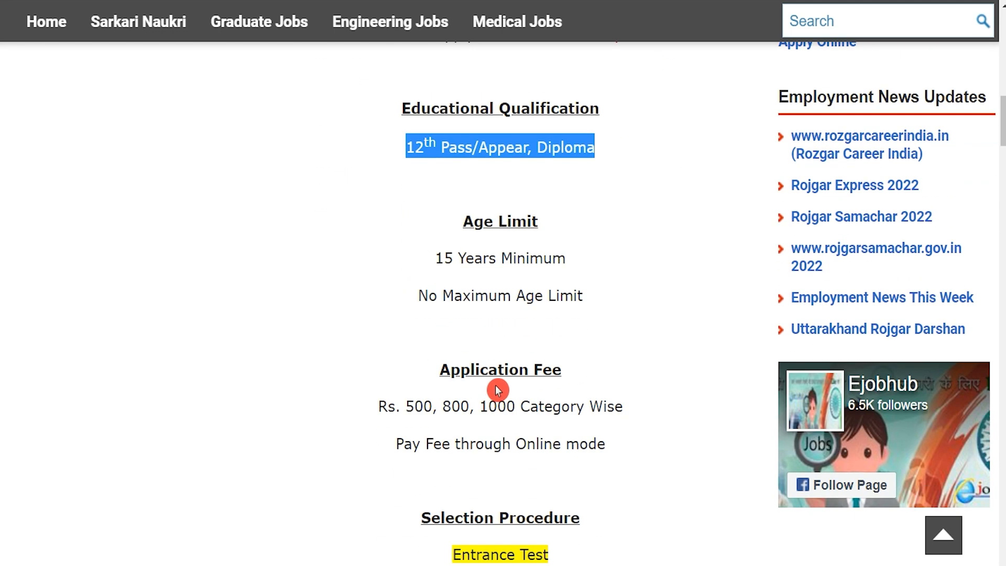
{"action": "left_click", "coordinate": [445, 257]}
{"action": "left_click_drag", "start_coordinate": [445, 256], "coordinate": [529, 258]}
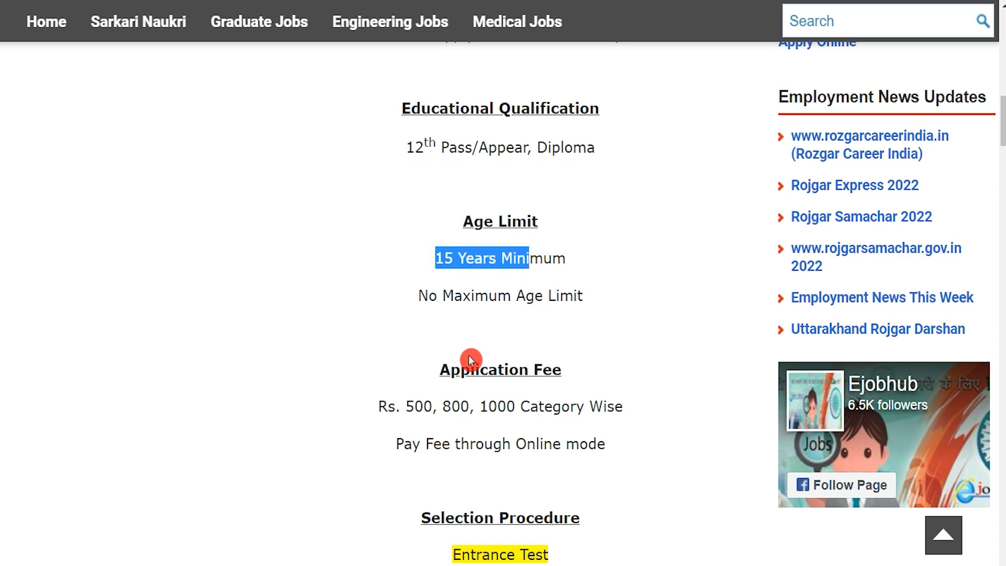
{"action": "scroll", "coordinate": [463, 361], "scroll_direction": "down", "scroll_amount": 3}
{"action": "scroll", "coordinate": [462, 361], "scroll_direction": "down", "scroll_amount": 3}
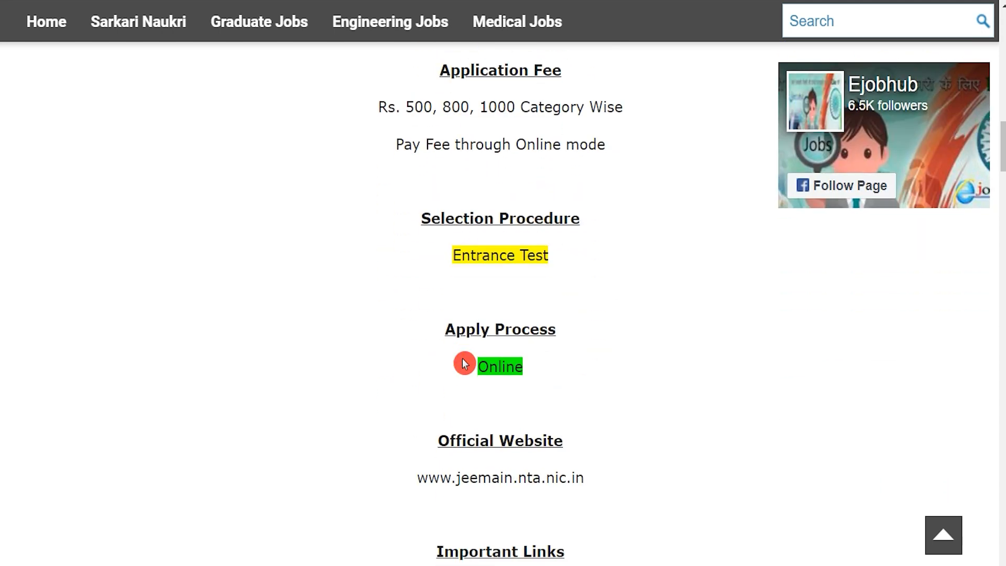
{"action": "scroll", "coordinate": [464, 359], "scroll_direction": "down", "scroll_amount": 1}
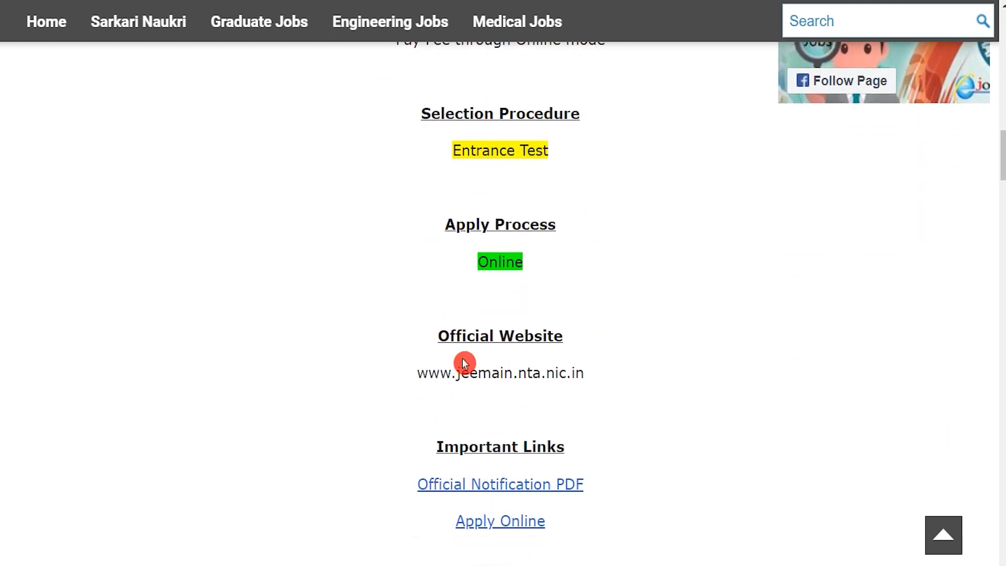
{"action": "left_click_drag", "start_coordinate": [450, 452], "coordinate": [555, 449]}
{"action": "mouse_move", "coordinate": [387, 483]}
{"action": "left_mouse_down"}
{"action": "mouse_move", "coordinate": [602, 486]}
{"action": "mouse_move", "coordinate": [414, 483]}
{"action": "left_mouse_up"}
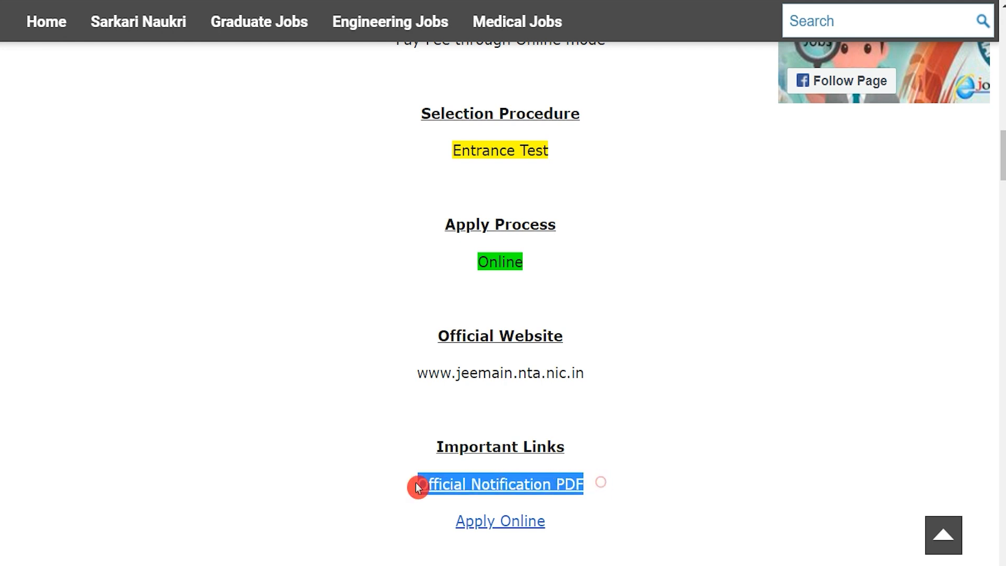
{"action": "left_click", "coordinate": [404, 175]}
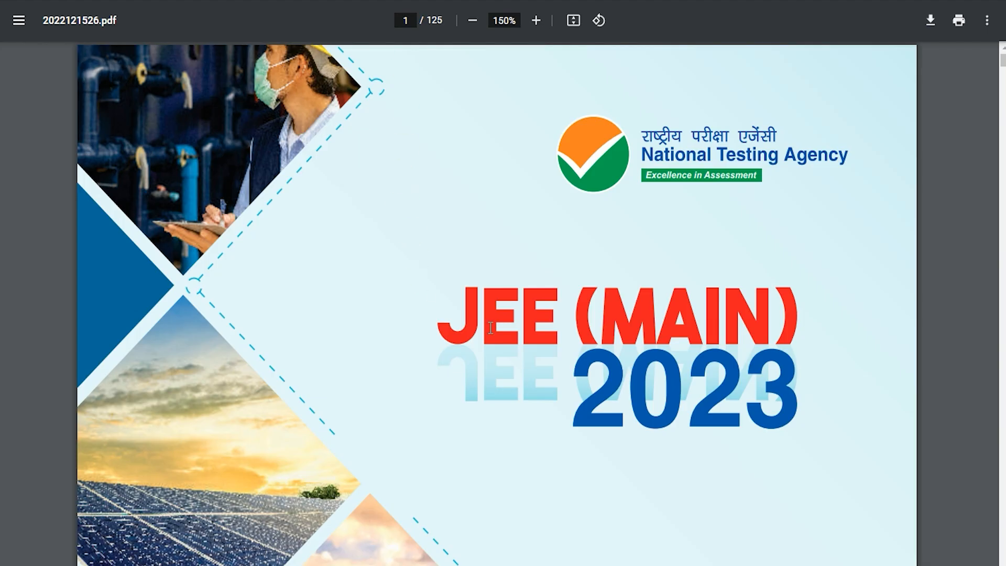
{"action": "scroll", "coordinate": [489, 328], "scroll_direction": "down", "scroll_amount": 2}
{"action": "scroll", "coordinate": [491, 328], "scroll_direction": "up", "scroll_amount": 3}
{"action": "scroll", "coordinate": [490, 328], "scroll_direction": "down", "scroll_amount": 20}
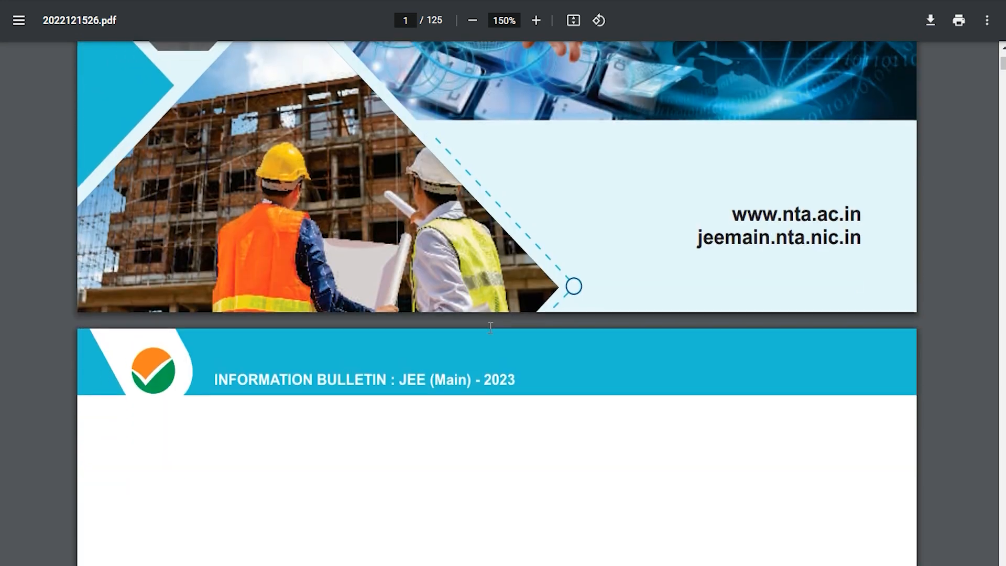
{"action": "scroll", "coordinate": [490, 328], "scroll_direction": "down", "scroll_amount": 20}
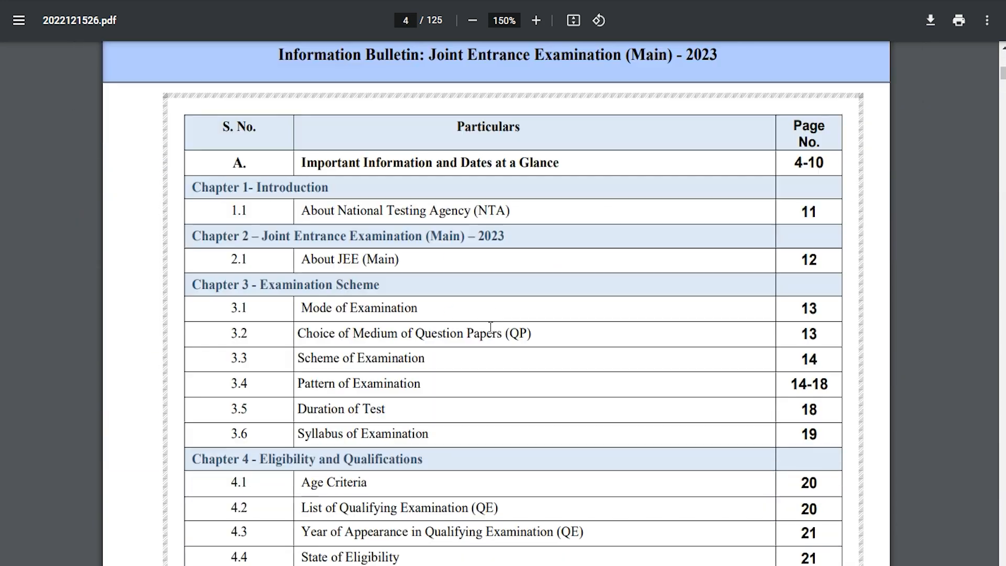
{"action": "scroll", "coordinate": [490, 328], "scroll_direction": "down", "scroll_amount": 20}
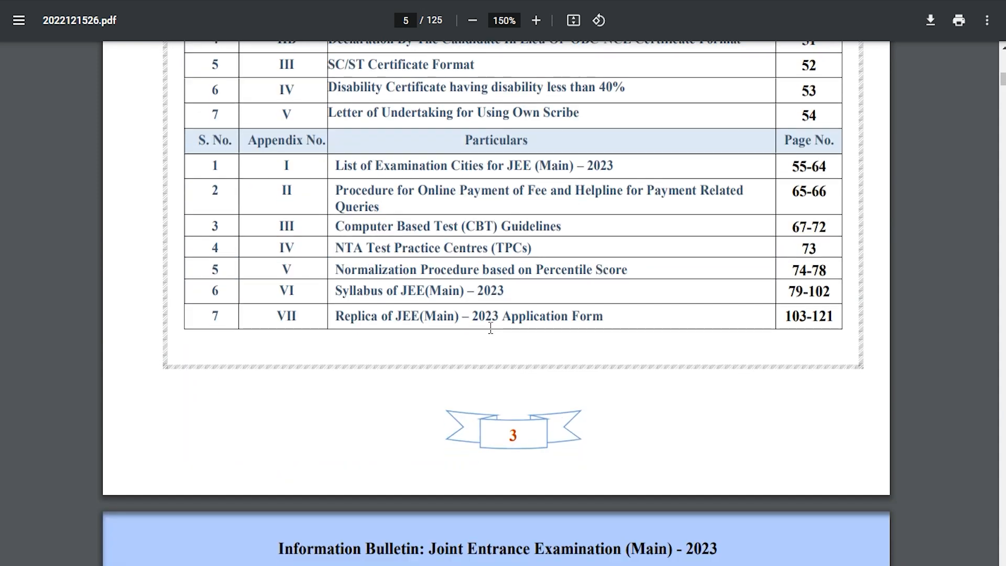
{"action": "scroll", "coordinate": [490, 328], "scroll_direction": "down", "scroll_amount": 20}
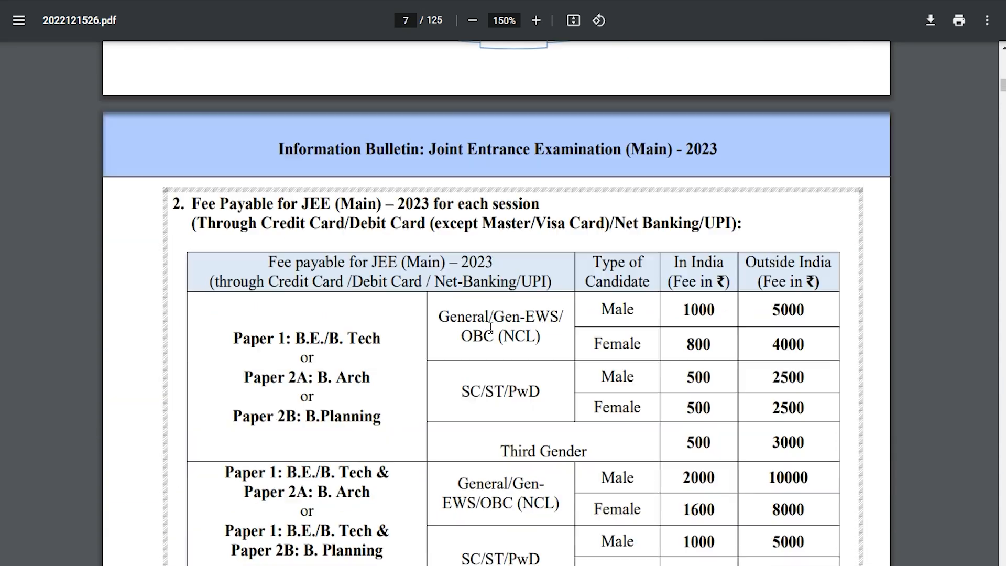
{"action": "scroll", "coordinate": [490, 328], "scroll_direction": "down", "scroll_amount": 20}
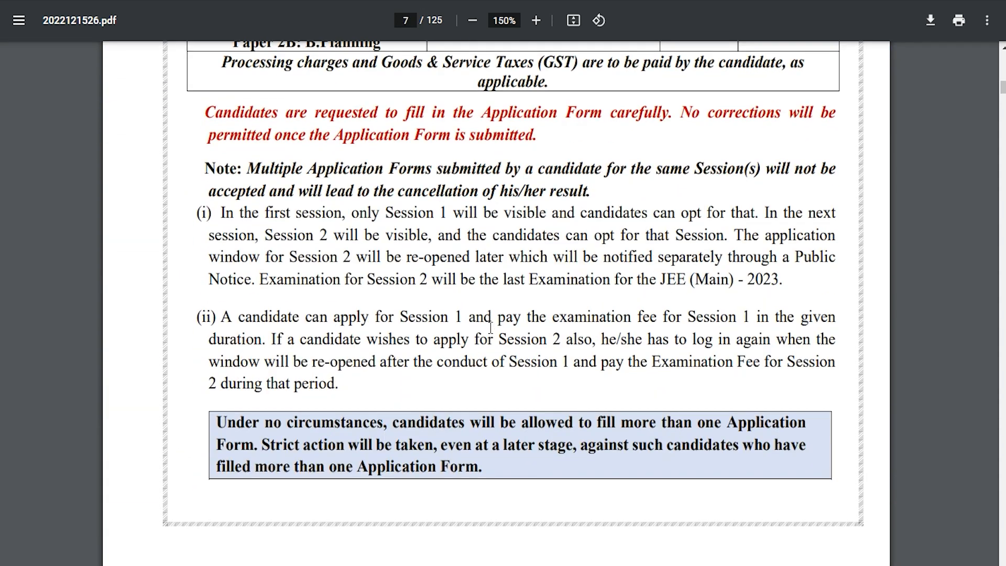
{"action": "scroll", "coordinate": [490, 328], "scroll_direction": "up", "scroll_amount": 20}
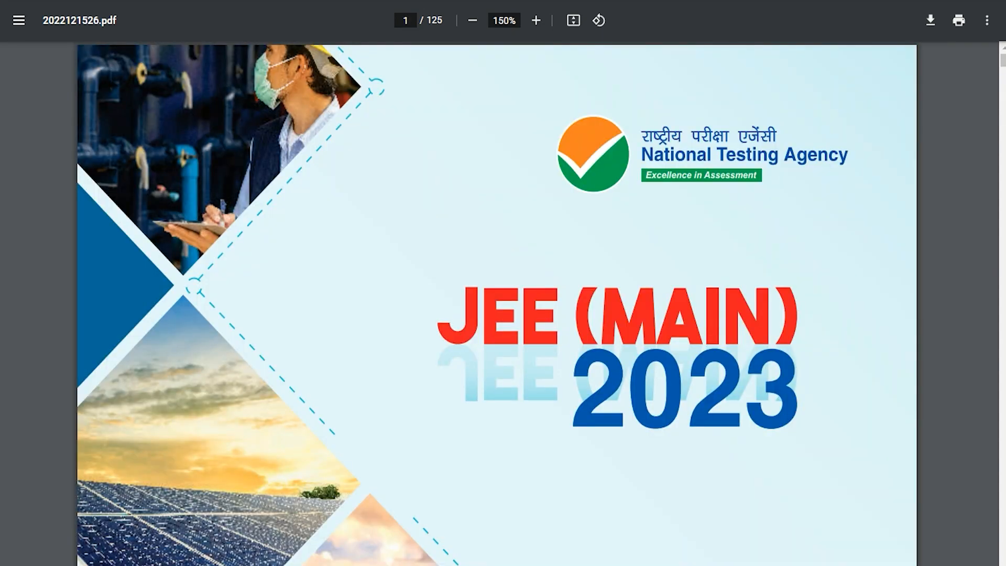
{"action": "left_click", "coordinate": [241, 1]}
- Follow the article's Apply Online link to the JEE Main 2023 NTA portal
{"action": "left_click", "coordinate": [410, 518]}
{"action": "left_click_drag", "start_coordinate": [410, 518], "coordinate": [552, 526]}
{"action": "left_click", "coordinate": [561, 521]}
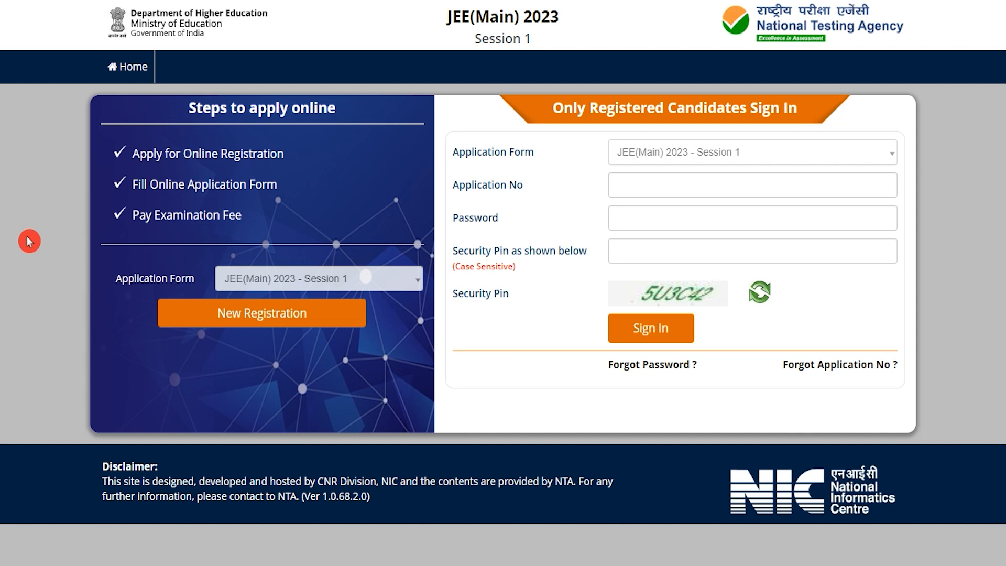
- On the sign-in page, choose New Registration for Session 1
{"action": "left_click", "coordinate": [635, 185]}
{"action": "left_click", "coordinate": [632, 254]}
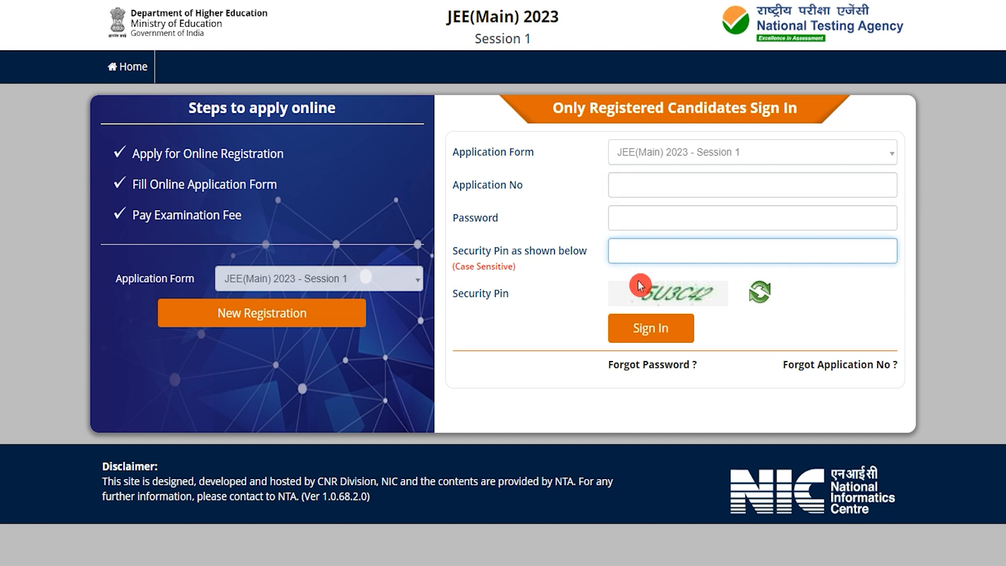
{"action": "left_click", "coordinate": [643, 298]}
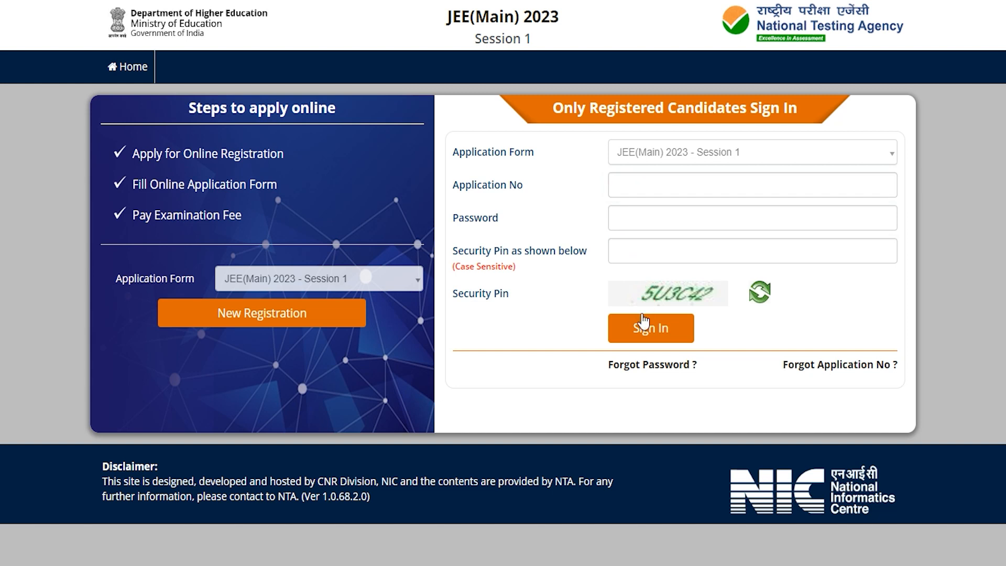
{"action": "left_click_drag", "start_coordinate": [429, 314], "coordinate": [530, 244]}
{"action": "left_click", "coordinate": [498, 338]}
{"action": "left_click", "coordinate": [254, 323]}
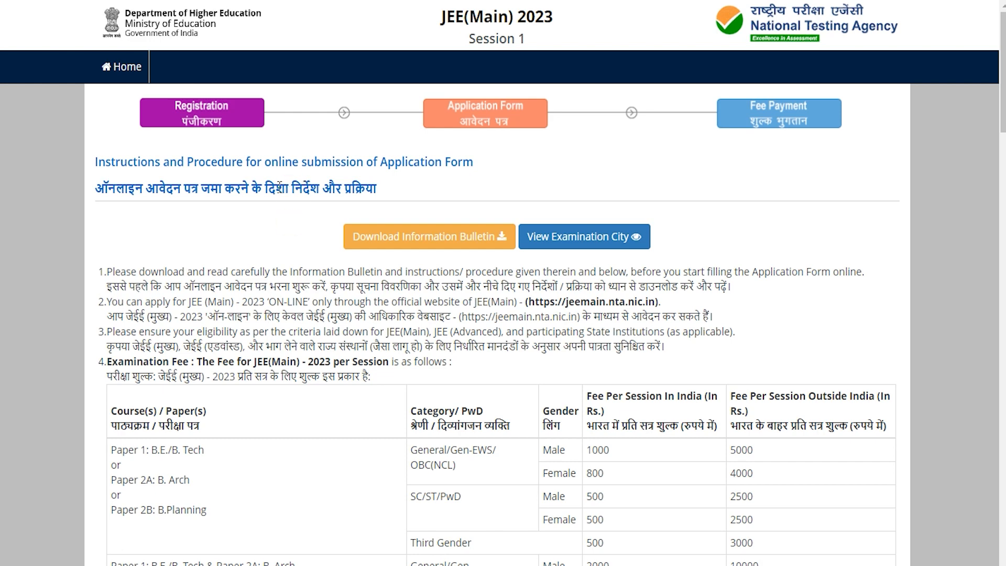
- Scroll to the end of the instructions, accept the information bulletin declaration and proceed to the form
{"action": "left_click_drag", "start_coordinate": [278, 187], "coordinate": [326, 186]}
{"action": "scroll", "coordinate": [333, 325], "scroll_direction": "down", "scroll_amount": 9}
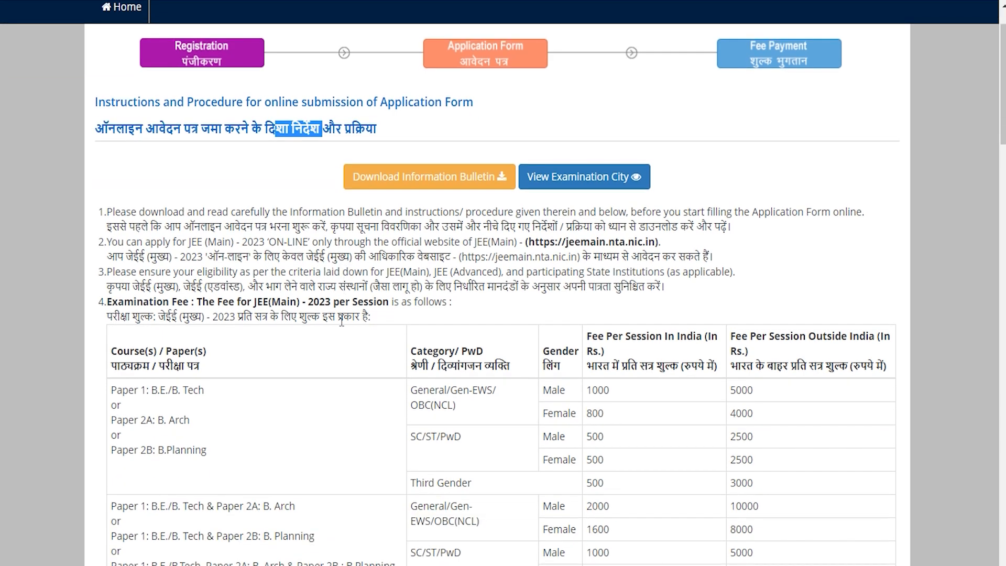
{"action": "scroll", "coordinate": [350, 277], "scroll_direction": "down", "scroll_amount": 20}
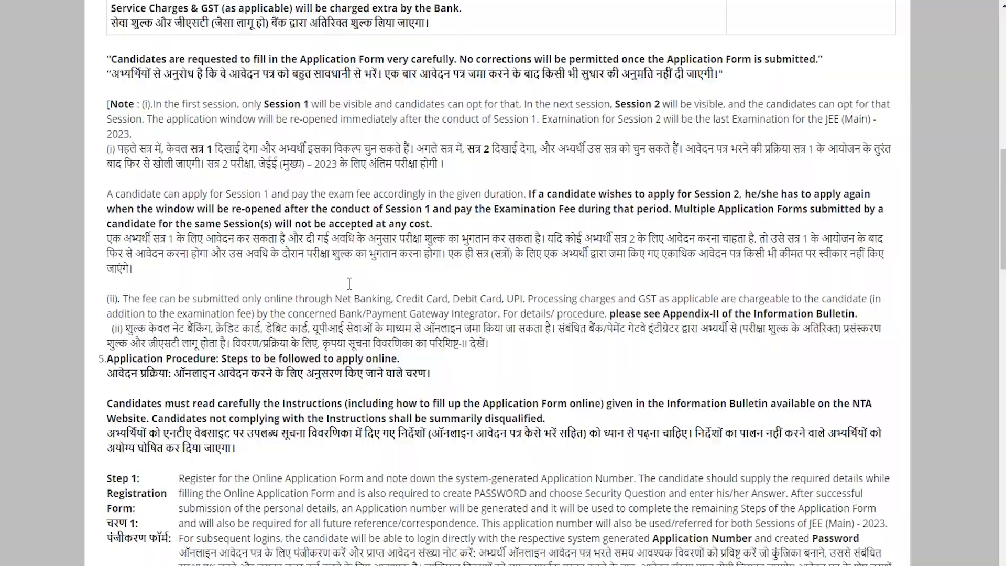
{"action": "scroll", "coordinate": [350, 288], "scroll_direction": "down", "scroll_amount": 9}
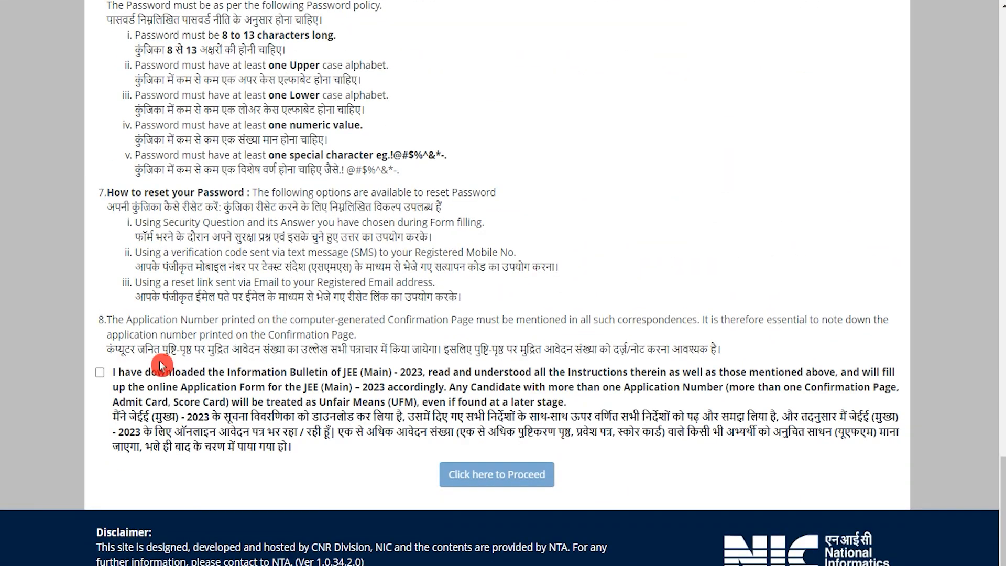
{"action": "left_click", "coordinate": [100, 373]}
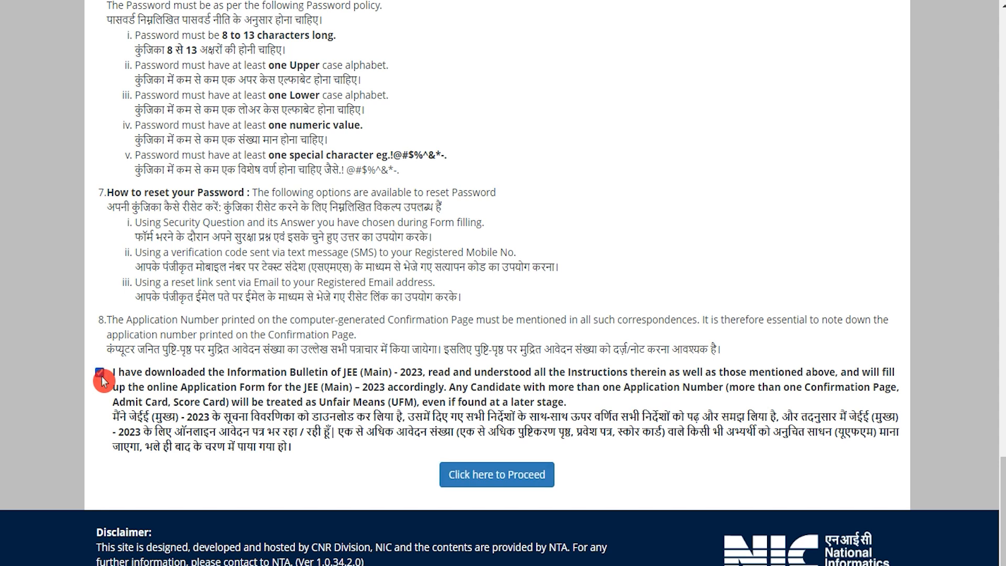
{"action": "left_click", "coordinate": [468, 477]}
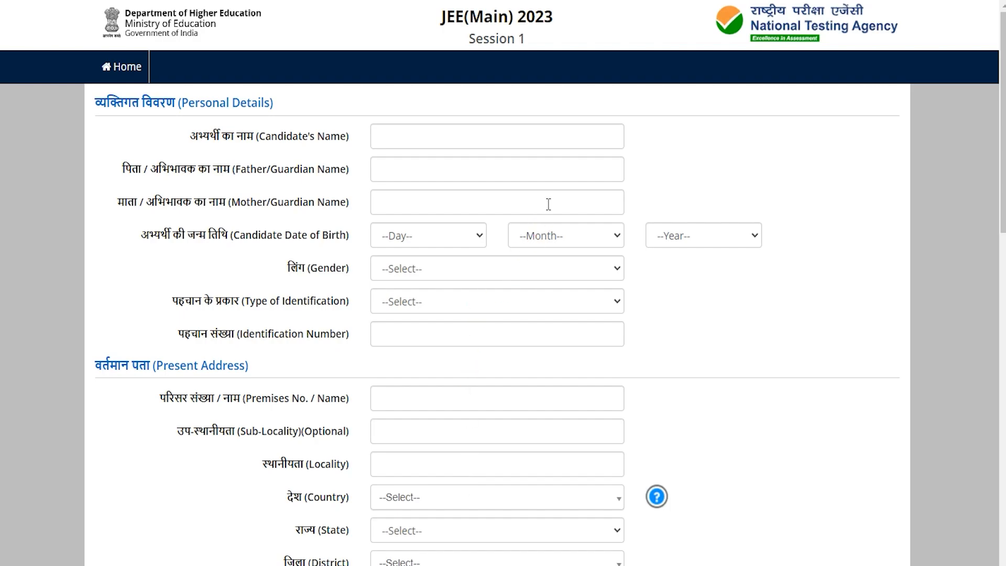
- Enter the candidate's name and the father's and mother's names
{"action": "left_click", "coordinate": [423, 129]}
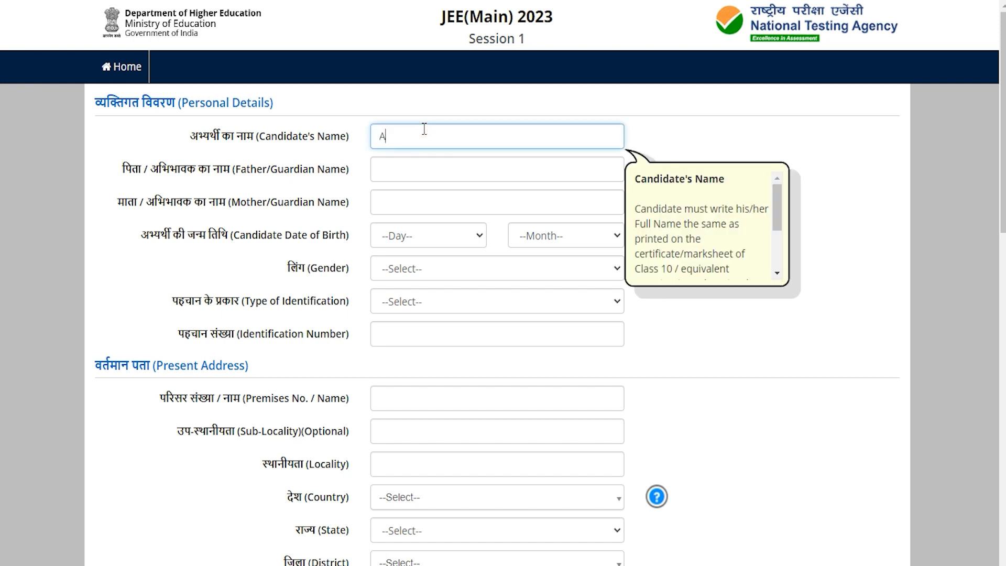
{"action": "key", "text": "Tab"}
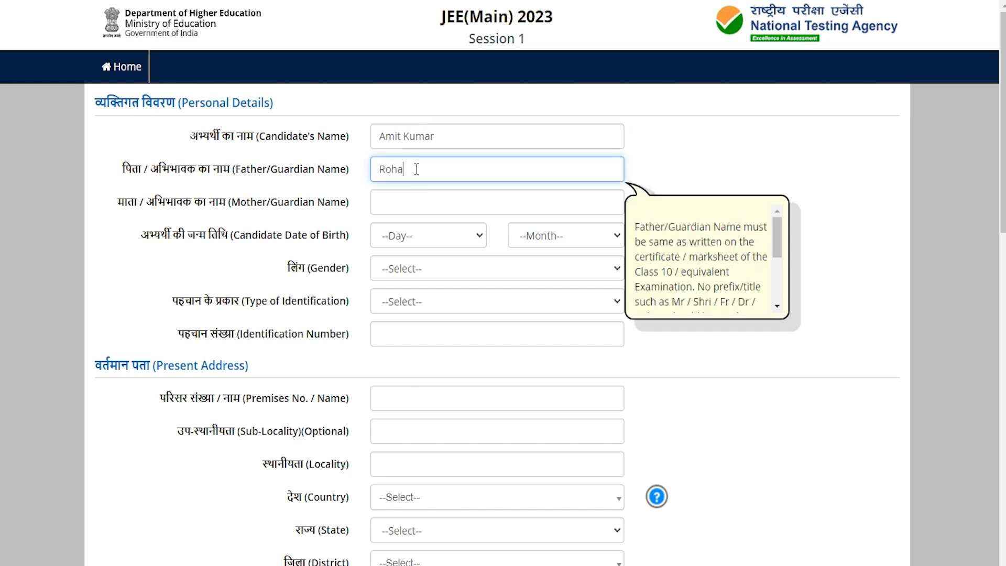
{"action": "left_click", "coordinate": [405, 203]}
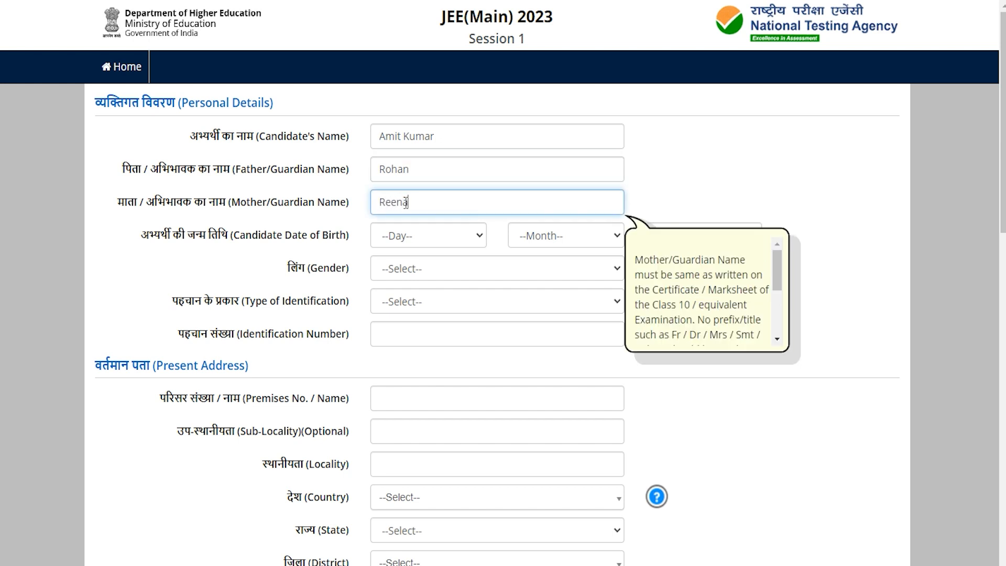
- Set the date of birth to 04 March 2008 and gender to Male
{"action": "left_click", "coordinate": [411, 234]}
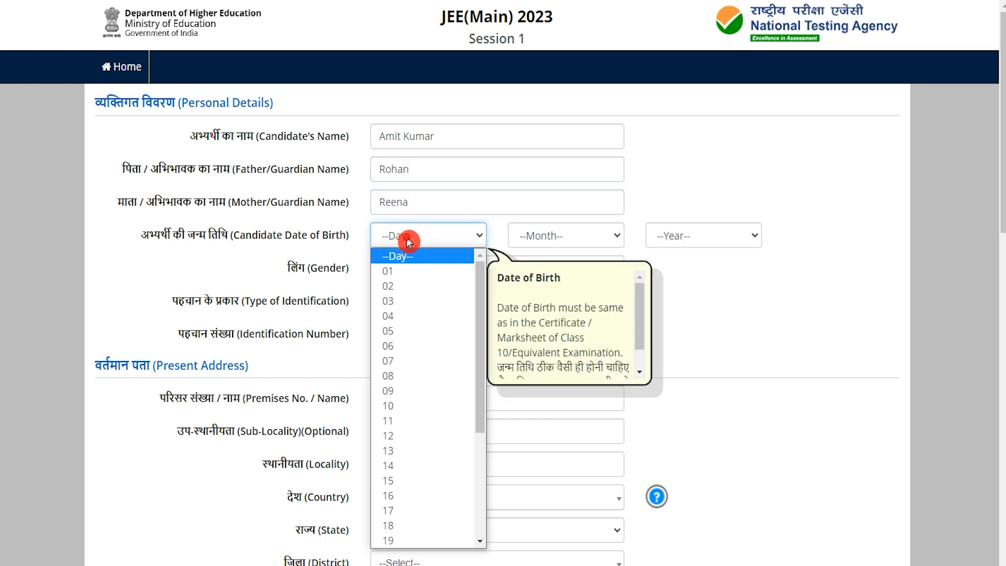
{"action": "left_click", "coordinate": [411, 315]}
{"action": "left_click", "coordinate": [541, 238]}
{"action": "left_click", "coordinate": [548, 303]}
{"action": "left_click", "coordinate": [675, 239]}
{"action": "left_click", "coordinate": [673, 315]}
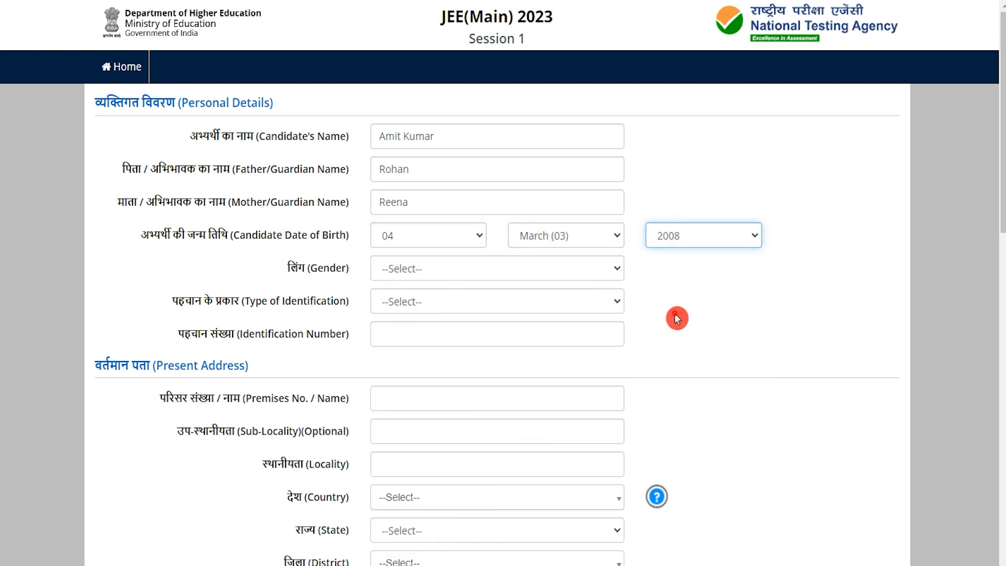
{"action": "left_click", "coordinate": [409, 271]}
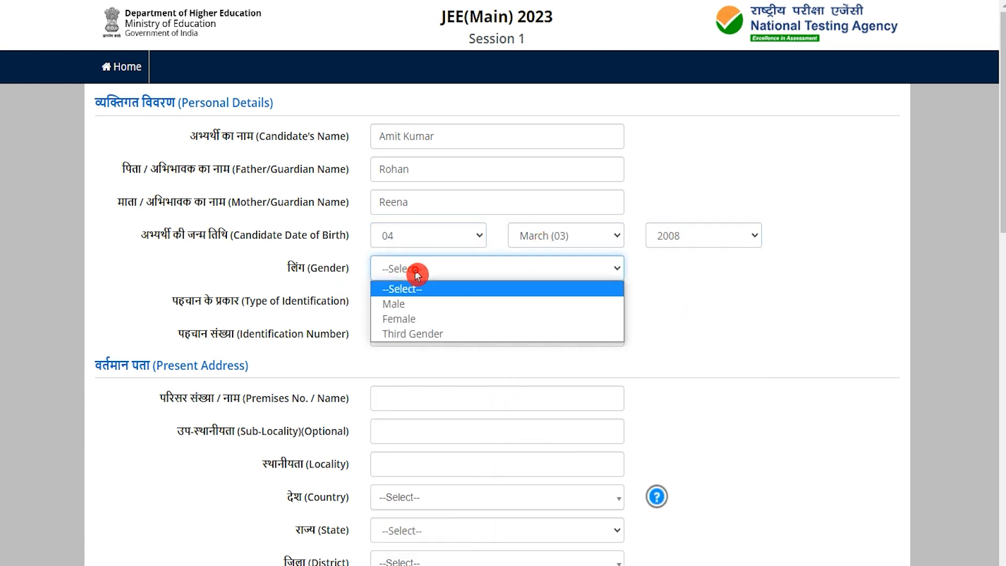
{"action": "left_click", "coordinate": [403, 306]}
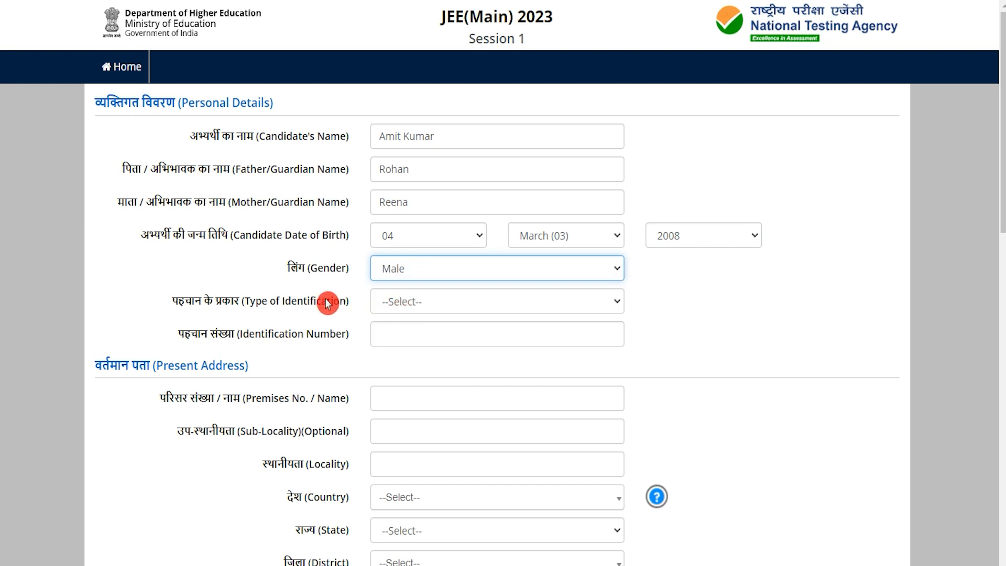
- Choose PAN Card as the identification type and enter the PAN number
{"action": "left_click_drag", "start_coordinate": [187, 303], "coordinate": [262, 303]}
{"action": "left_click", "coordinate": [418, 302]}
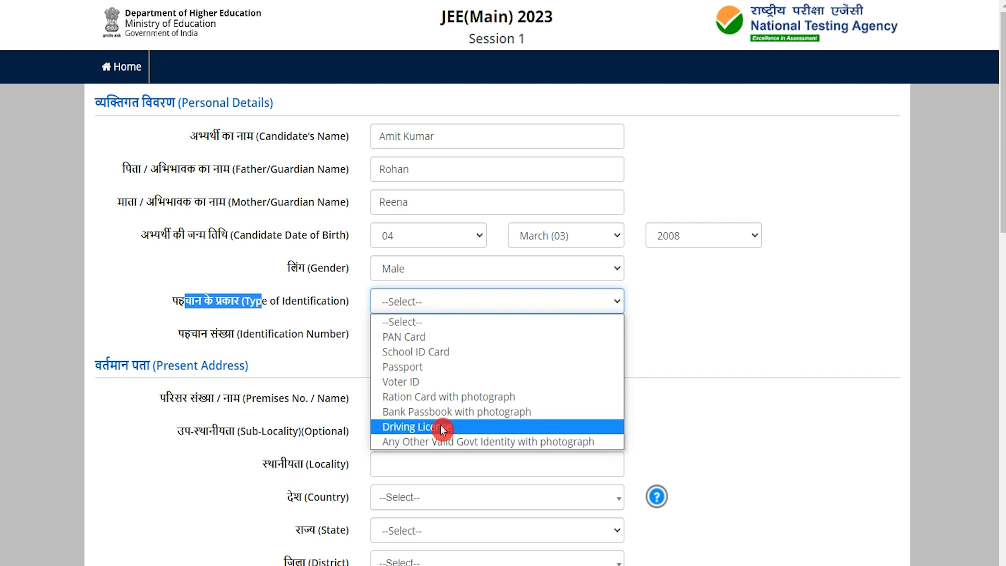
{"action": "left_click", "coordinate": [401, 336]}
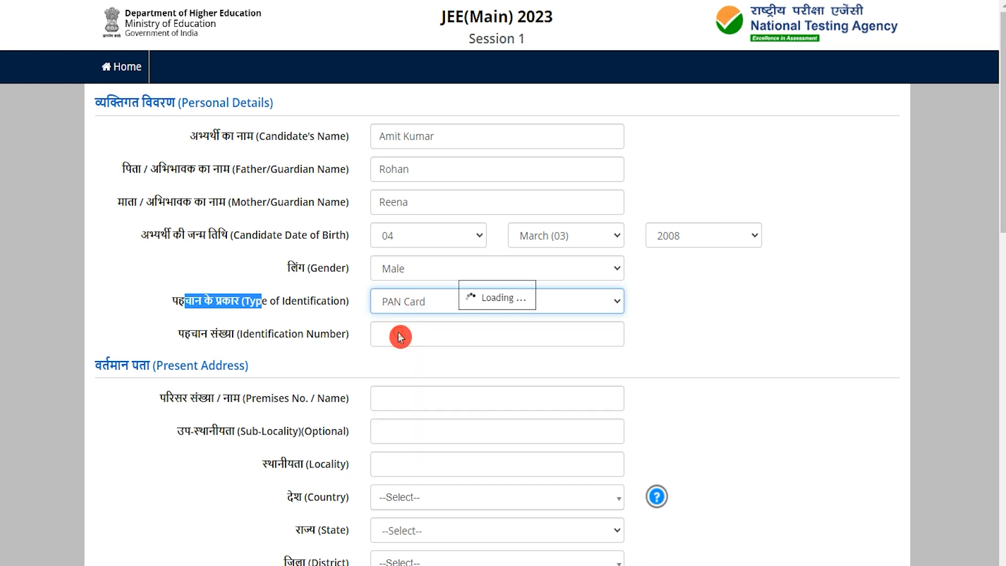
{"action": "left_click", "coordinate": [402, 323]}
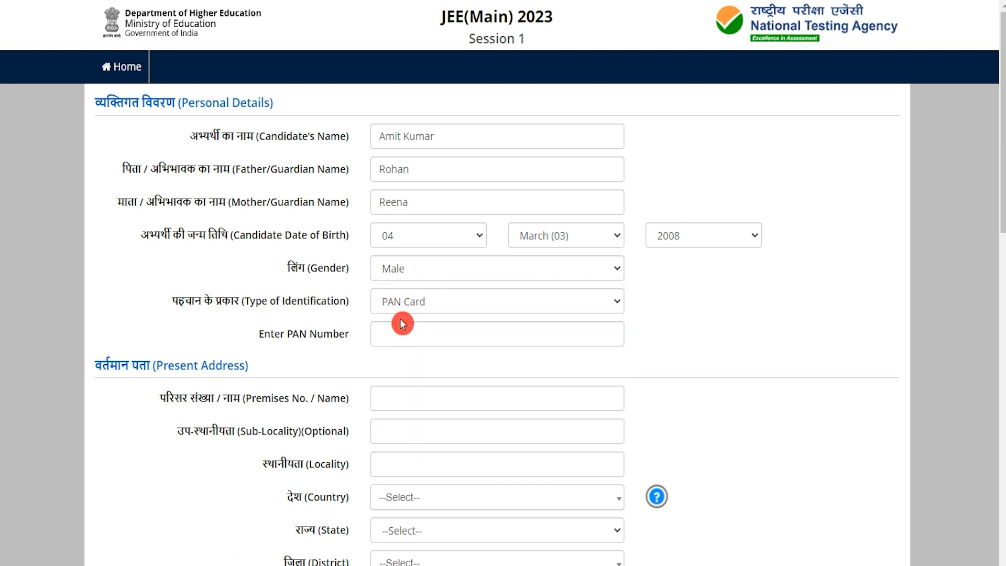
{"action": "left_click", "coordinate": [402, 335]}
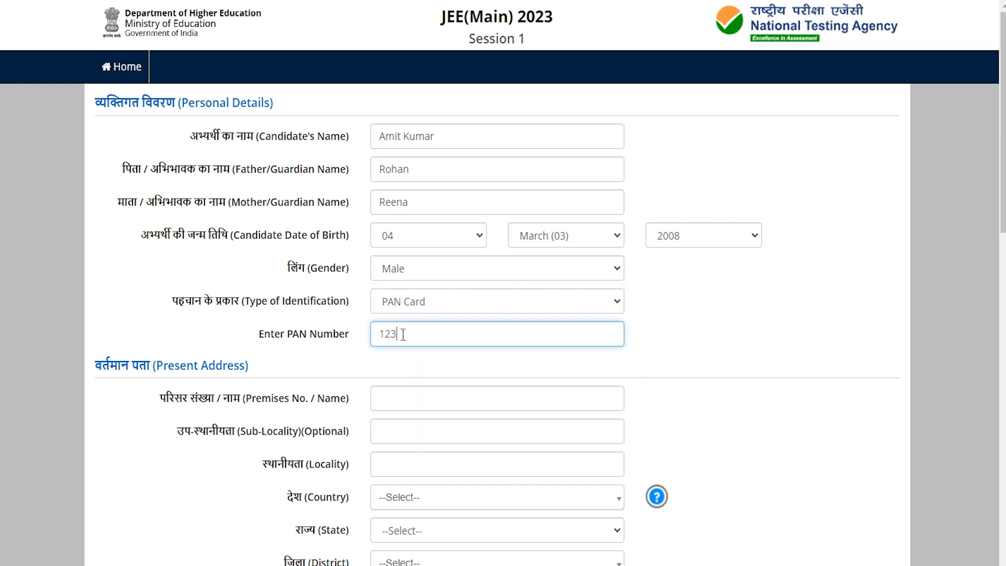
{"action": "type", "text": "123456789"}
{"action": "scroll", "coordinate": [152, 377], "scroll_direction": "down", "scroll_amount": 3}
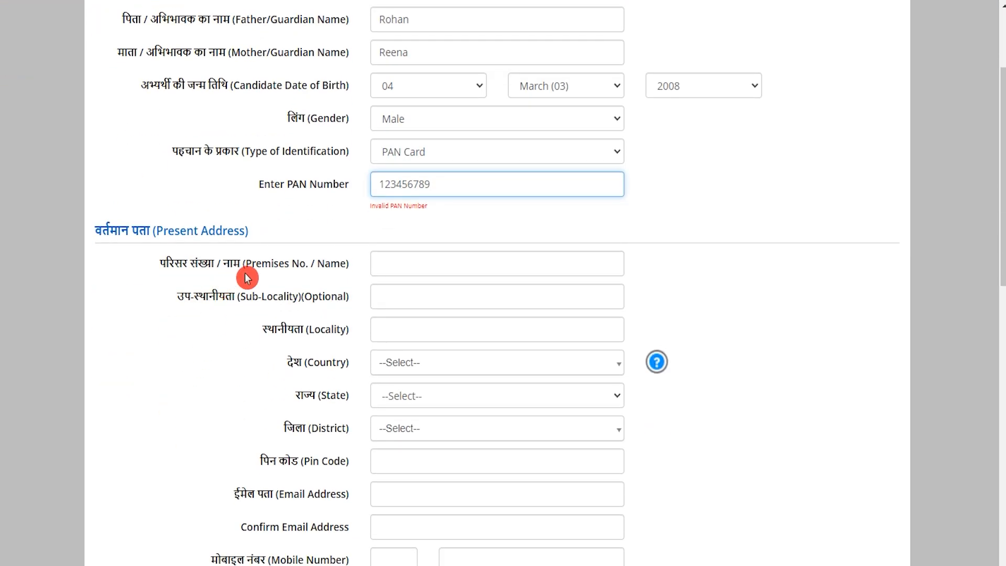
- Fill in the present address, tick Same As Present Address, and dismiss the missing-locality warning
{"action": "left_click", "coordinate": [405, 261]}
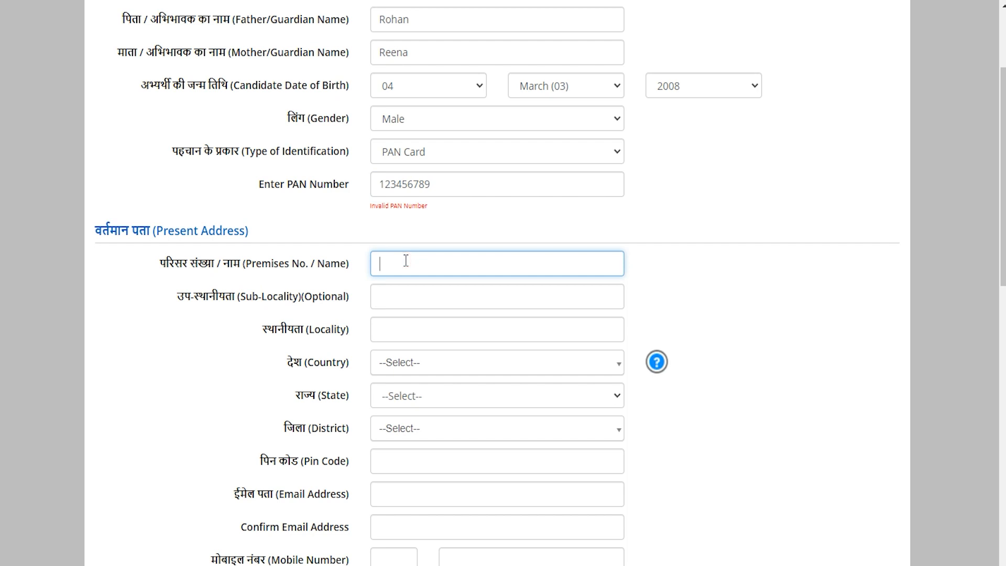
{"action": "type", "text": "H. No. 10"}
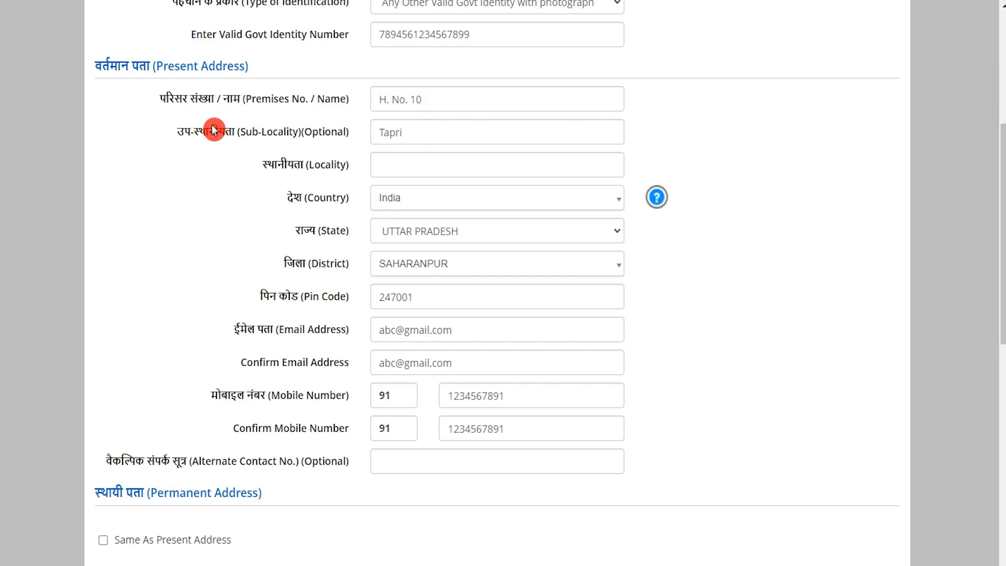
{"action": "left_click_drag", "start_coordinate": [169, 67], "coordinate": [234, 67]}
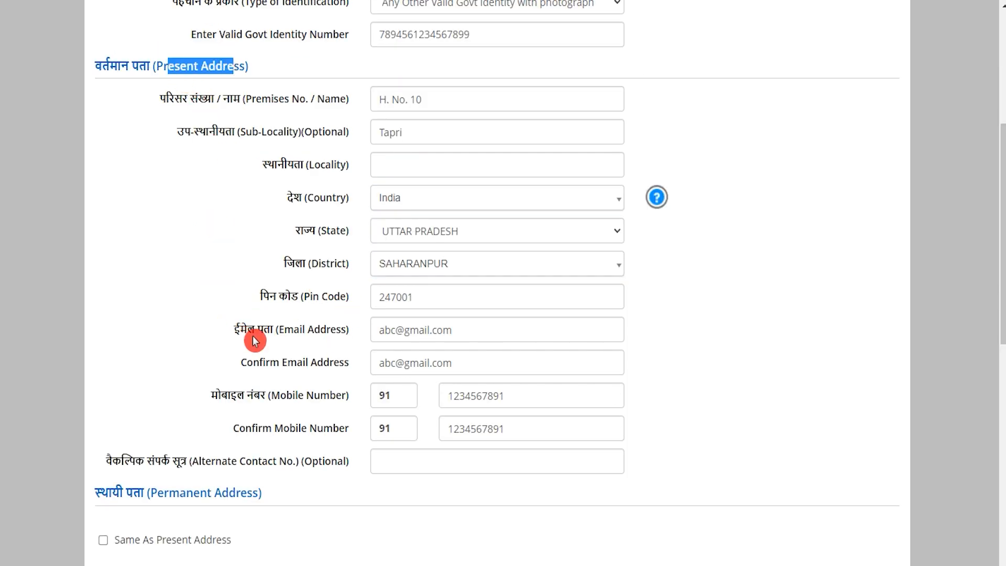
{"action": "scroll", "coordinate": [272, 339], "scroll_direction": "down", "scroll_amount": 3}
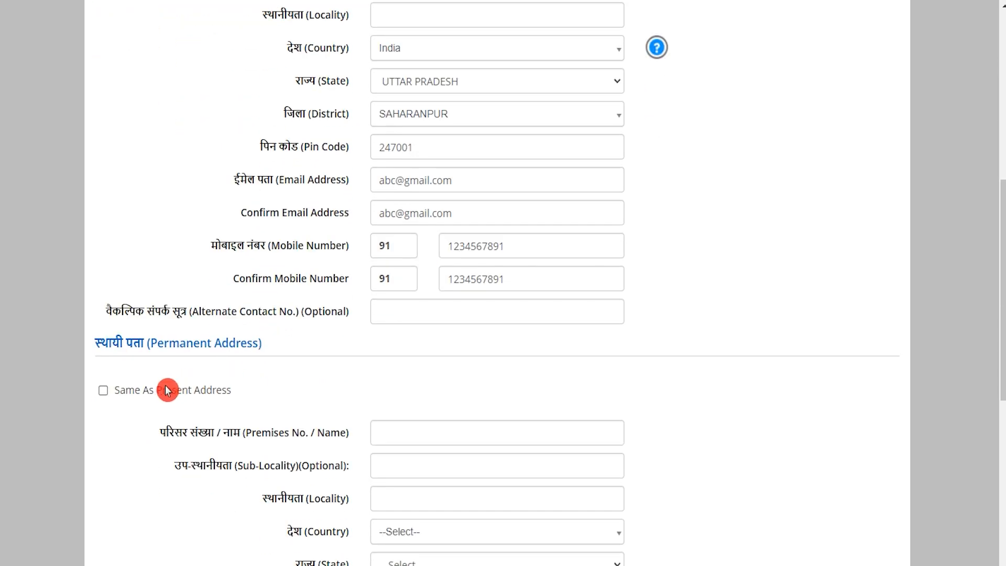
{"action": "left_click_drag", "start_coordinate": [146, 397], "coordinate": [169, 389]}
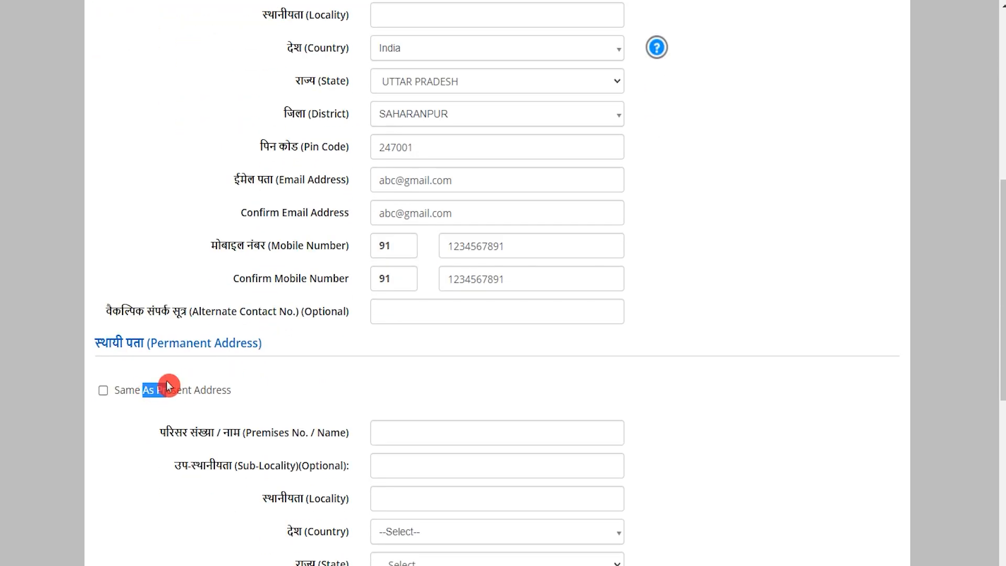
{"action": "left_click_drag", "start_coordinate": [164, 343], "coordinate": [248, 344]}
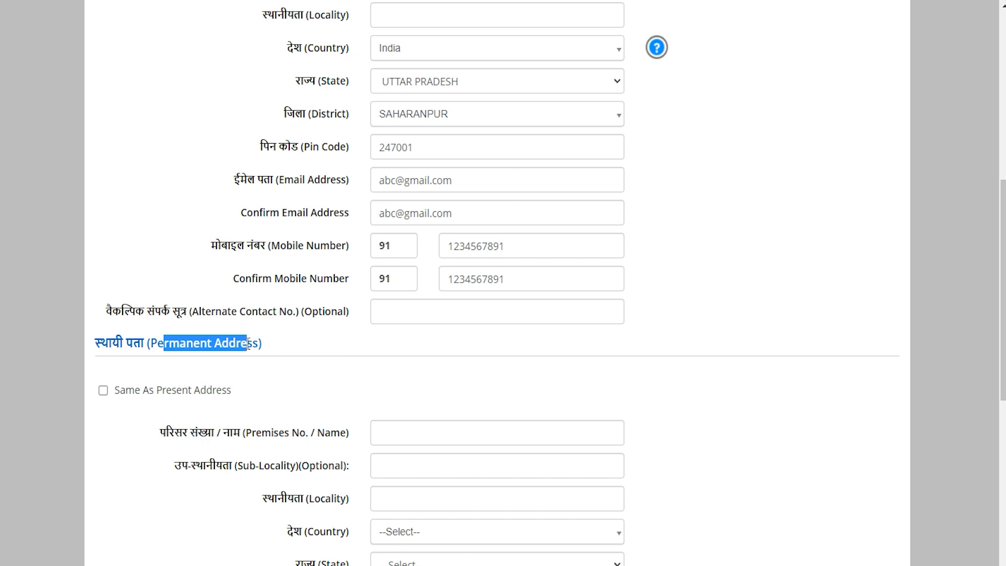
{"action": "scroll", "coordinate": [248, 344], "scroll_direction": "down", "scroll_amount": 5}
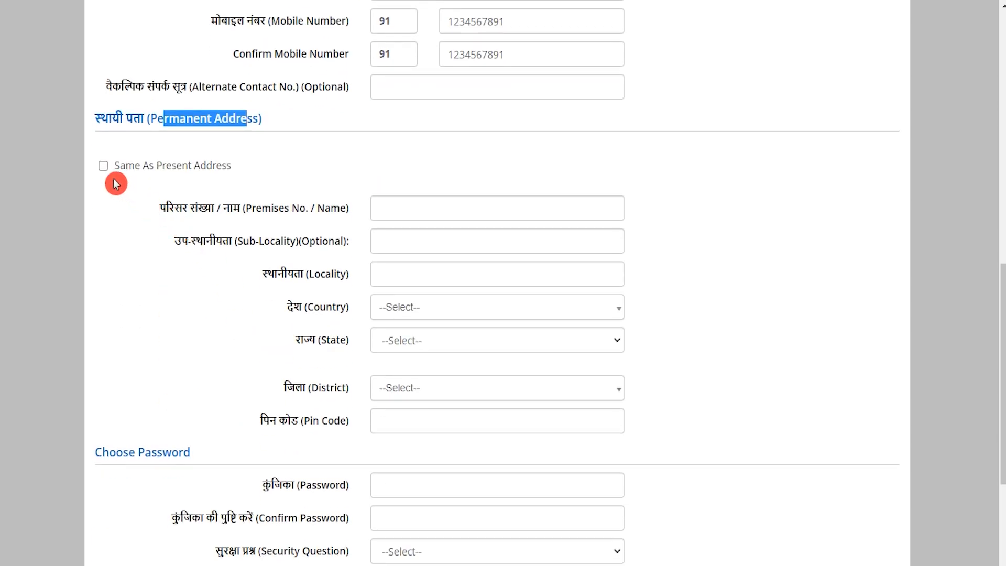
{"action": "left_click", "coordinate": [104, 167]}
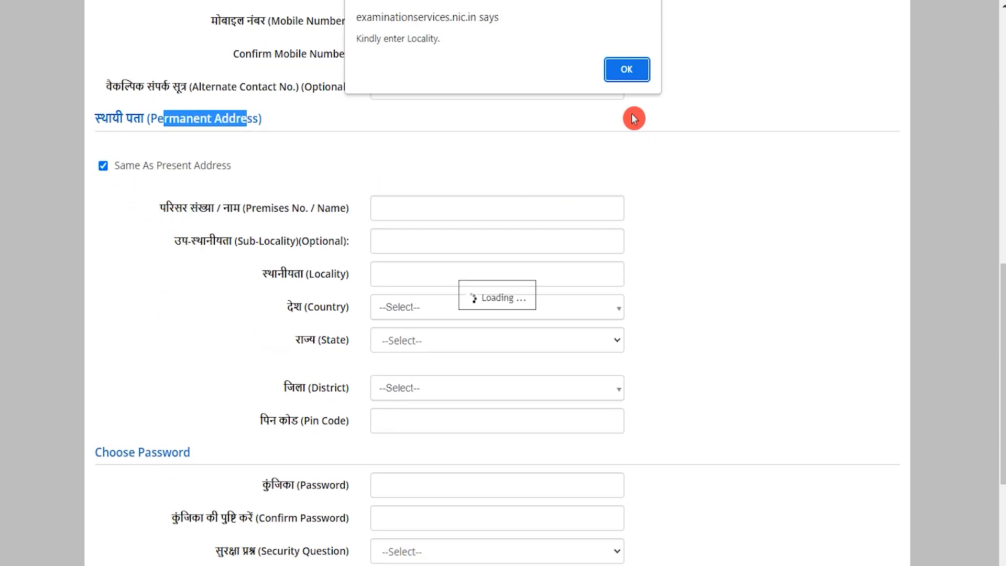
{"action": "left_click", "coordinate": [630, 74]}
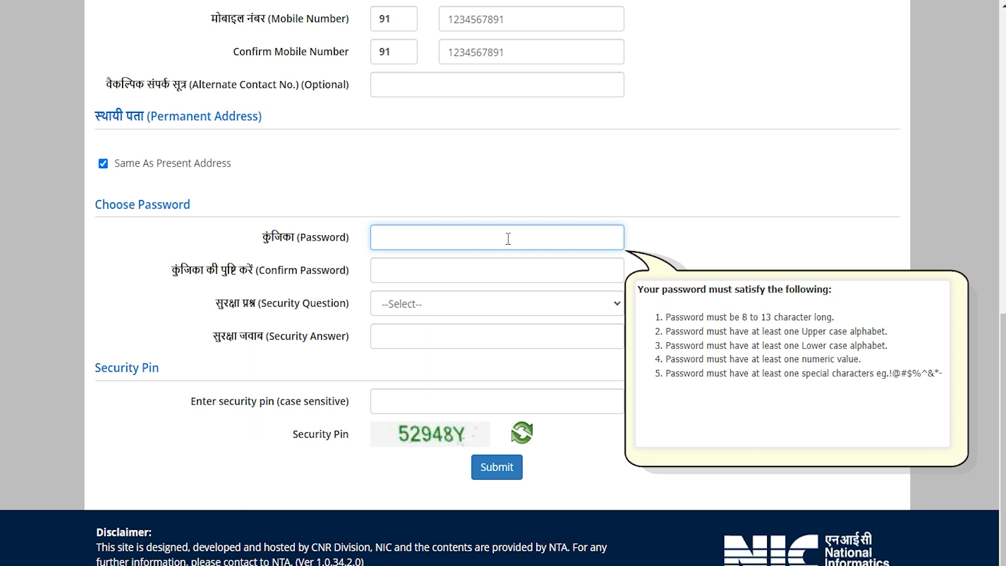
- Confirm the password, set the first-school security question and answer, enter the pin, and submit
{"action": "left_click", "coordinate": [477, 270]}
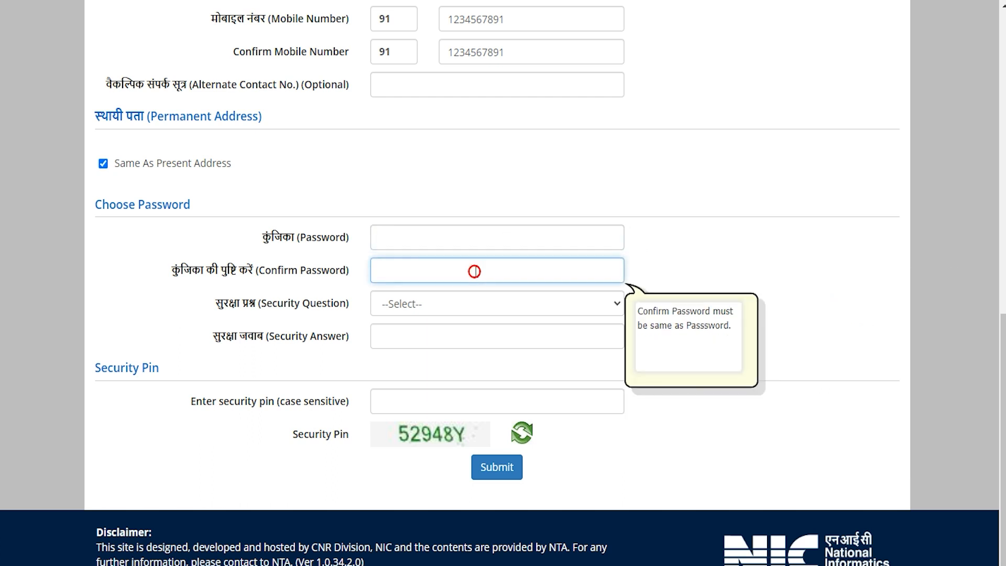
{"action": "left_click", "coordinate": [472, 305]}
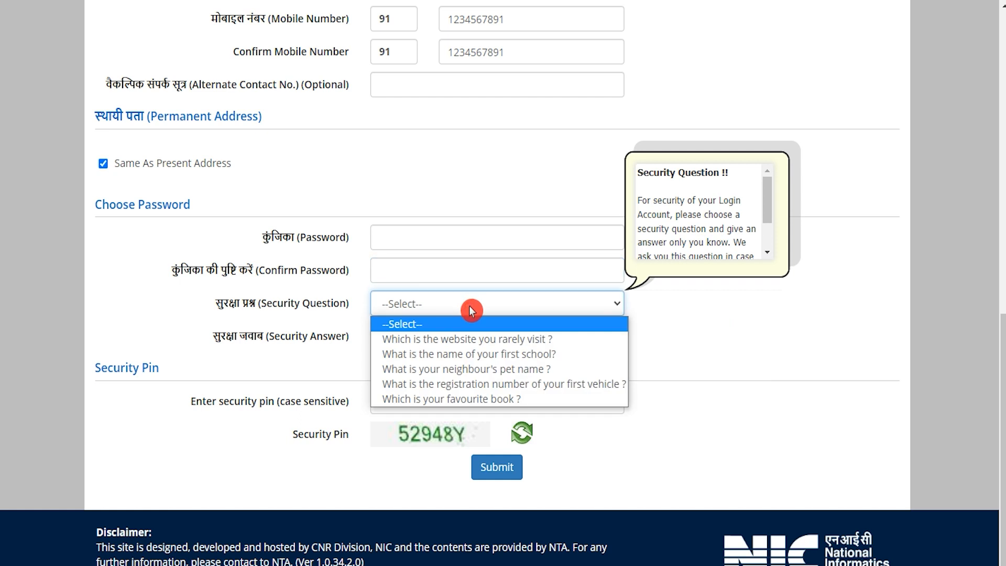
{"action": "left_click", "coordinate": [472, 354]}
{"action": "left_click", "coordinate": [435, 336]}
{"action": "left_click", "coordinate": [435, 337]}
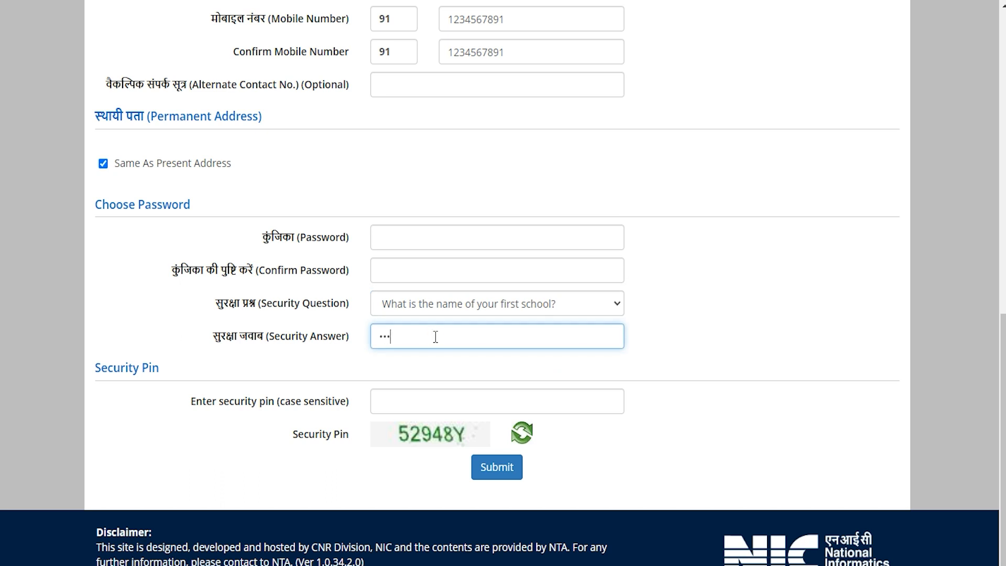
{"action": "left_click", "coordinate": [423, 401]}
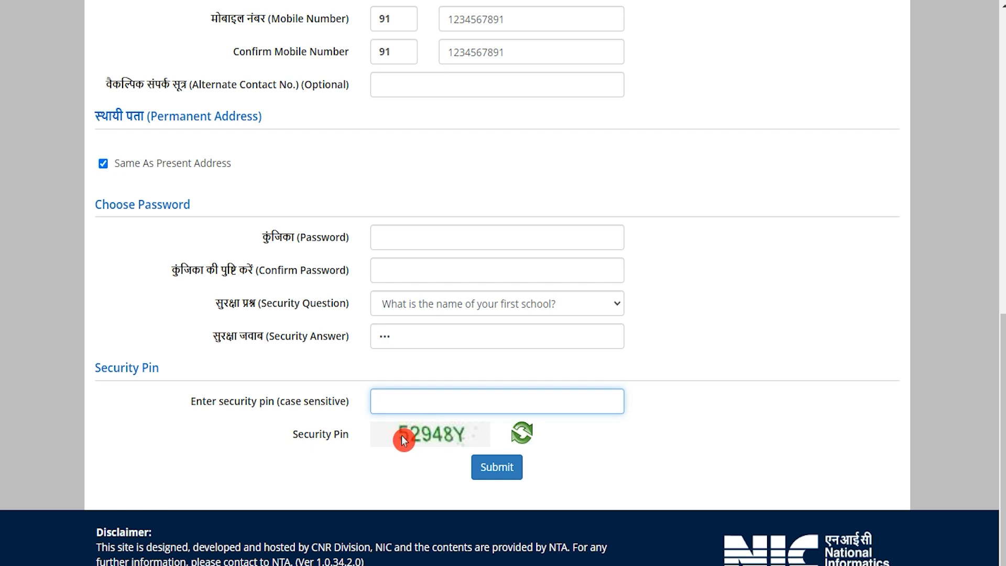
{"action": "left_click", "coordinate": [494, 467]}
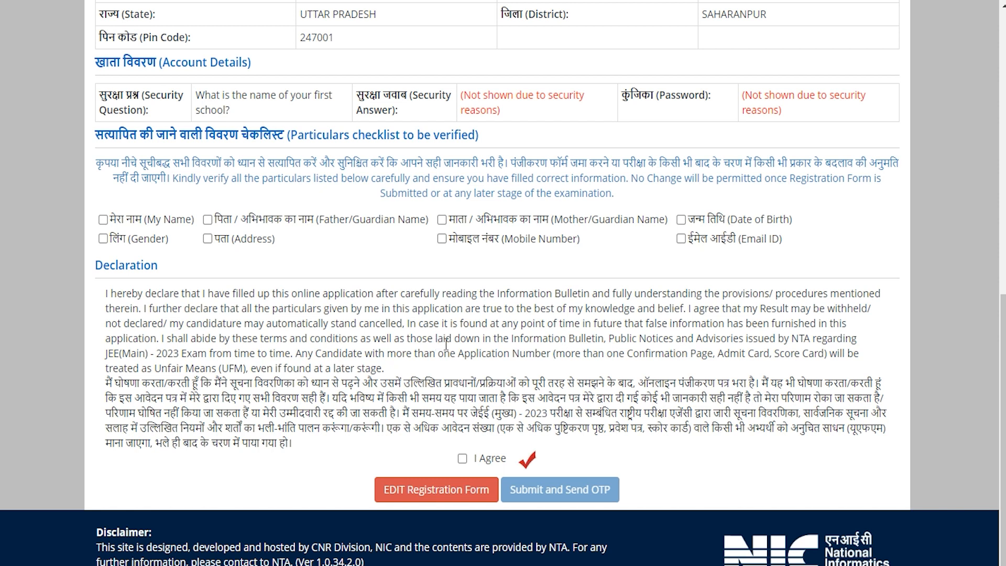
- Tick all eight checklist items (name, gender, address, parents, mobile, birth date, email) and accept the declaration
{"action": "left_click", "coordinate": [127, 219]}
{"action": "left_click", "coordinate": [128, 238]}
{"action": "left_click", "coordinate": [243, 238]}
{"action": "left_click", "coordinate": [259, 220]}
{"action": "left_click", "coordinate": [442, 219]}
{"action": "left_click", "coordinate": [441, 236]}
{"action": "left_click", "coordinate": [681, 219]}
{"action": "left_click", "coordinate": [683, 239]}
{"action": "left_click", "coordinate": [462, 459]}
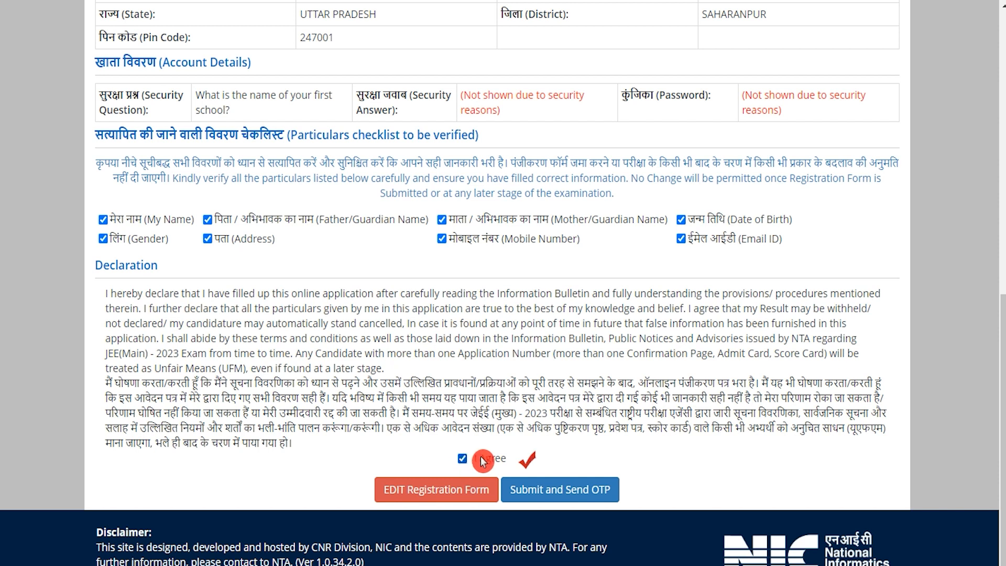
- Request the OTP, enter the received code, and submit the registration form
{"action": "left_click", "coordinate": [561, 493]}
{"action": "left_click", "coordinate": [549, 380]}
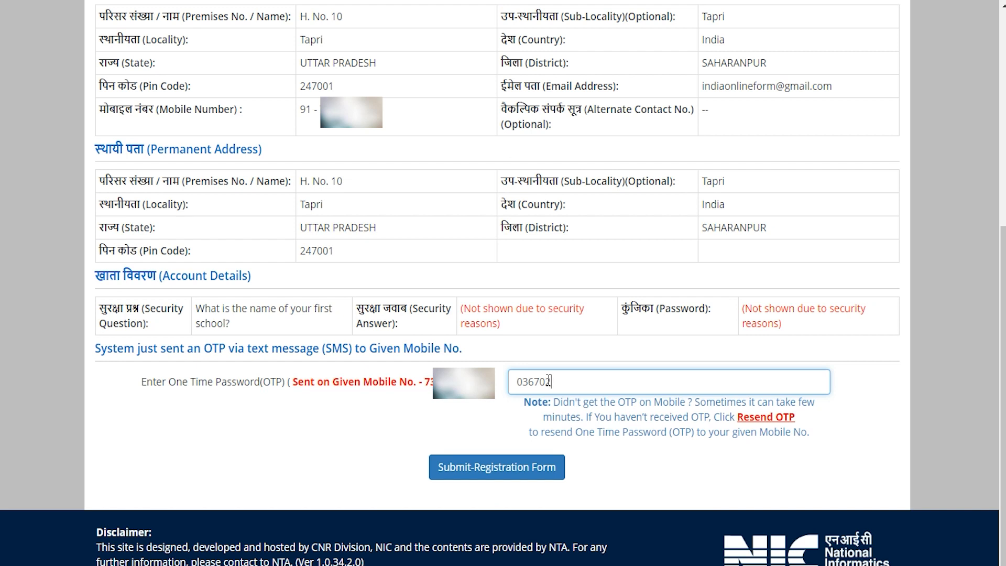
{"action": "left_click_drag", "start_coordinate": [566, 381], "coordinate": [511, 384]}
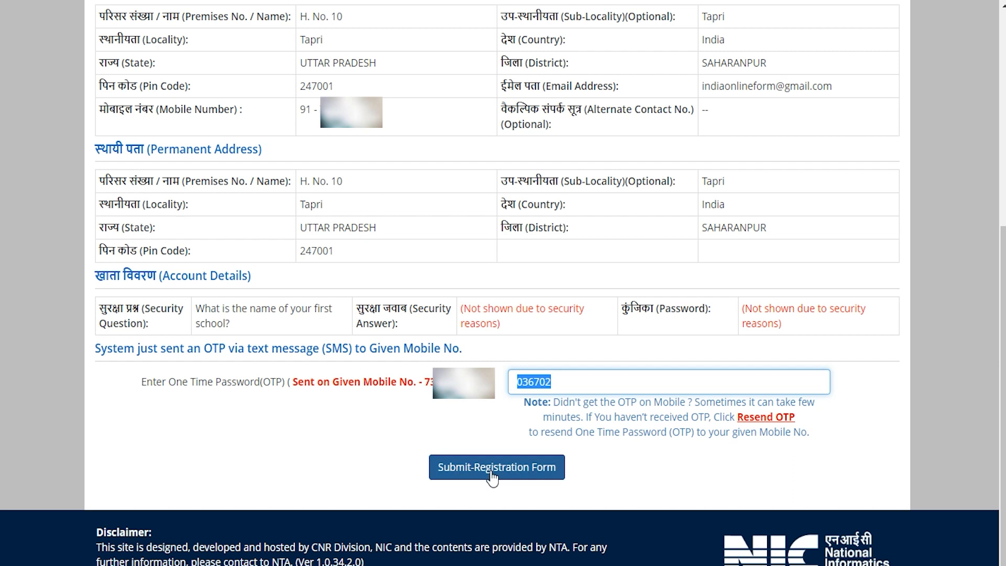
{"action": "left_click", "coordinate": [492, 466]}
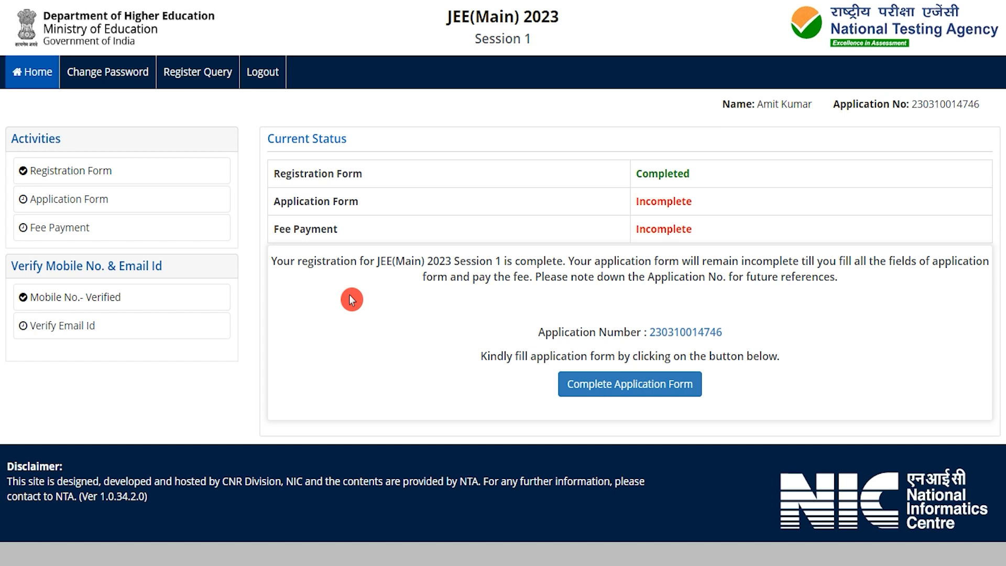
- Start the application form and open Personal Details from the Application Status page
{"action": "left_click", "coordinate": [608, 388]}
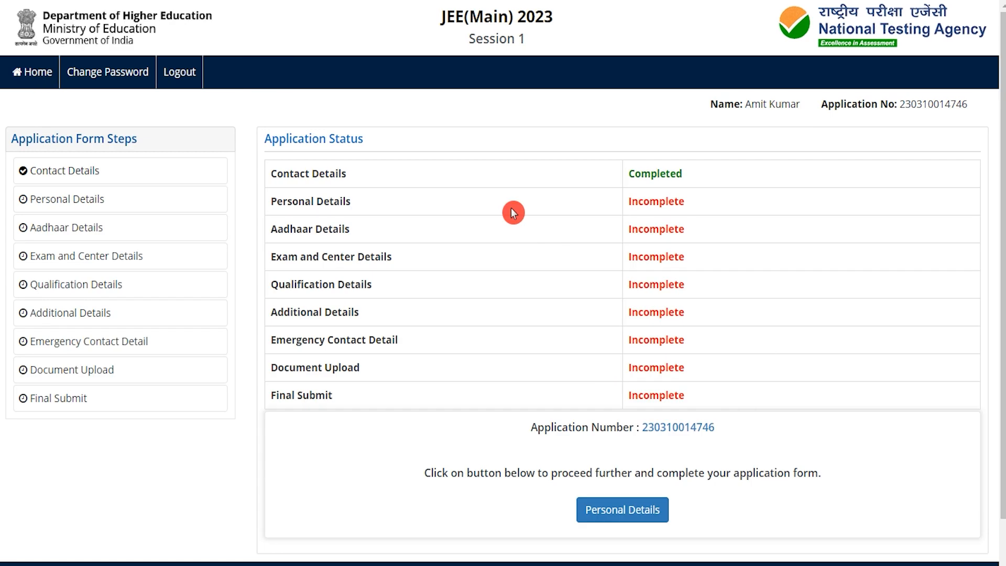
{"action": "left_click_drag", "start_coordinate": [323, 205], "coordinate": [375, 257]}
{"action": "left_click", "coordinate": [281, 258]}
{"action": "left_click_drag", "start_coordinate": [305, 283], "coordinate": [335, 281]}
{"action": "left_click_drag", "start_coordinate": [373, 312], "coordinate": [368, 338]}
{"action": "left_click_drag", "start_coordinate": [296, 367], "coordinate": [341, 367]}
{"action": "left_click_drag", "start_coordinate": [286, 395], "coordinate": [316, 393]}
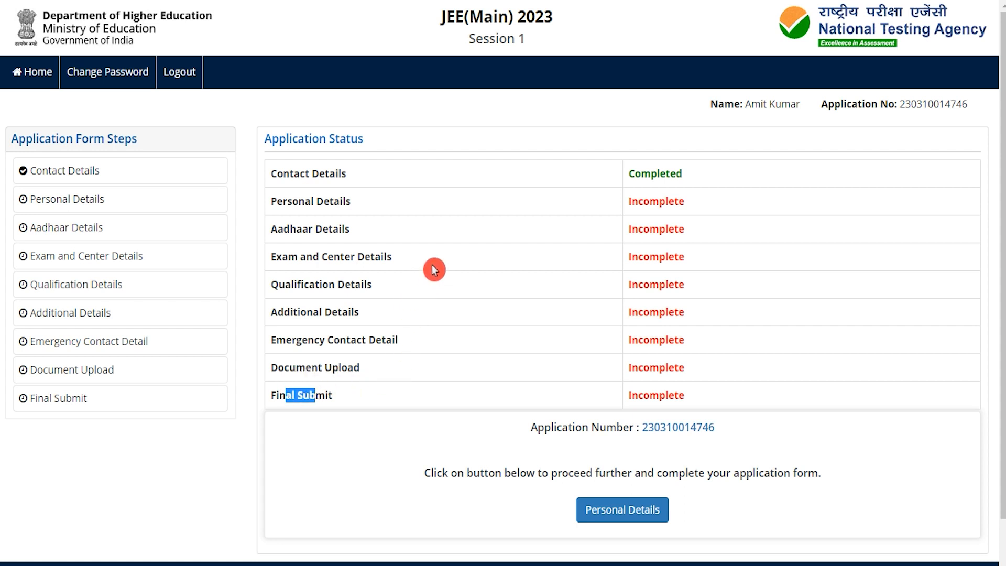
{"action": "left_click", "coordinate": [612, 511]}
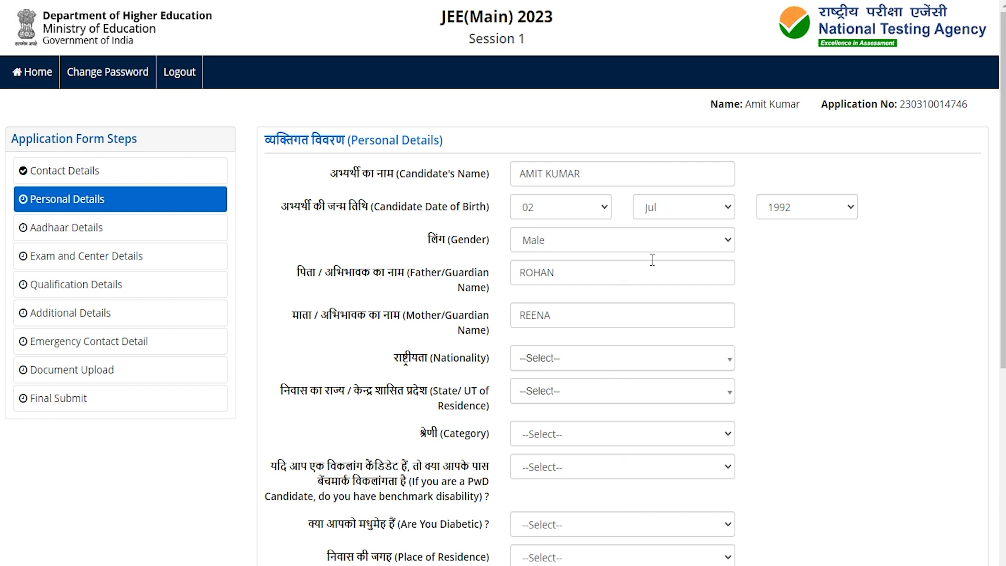
- Set nationality to Indian and state of residence to UTTAR PRADESH
{"action": "left_click", "coordinate": [766, 260]}
{"action": "left_click", "coordinate": [567, 359]}
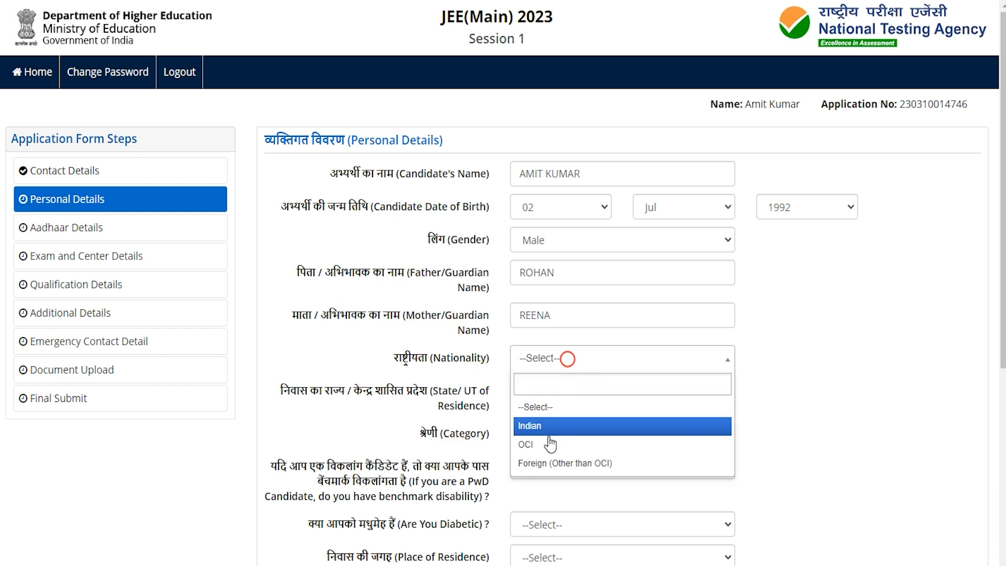
{"action": "left_click", "coordinate": [323, 398]}
{"action": "left_click_drag", "start_coordinate": [307, 392], "coordinate": [520, 392]}
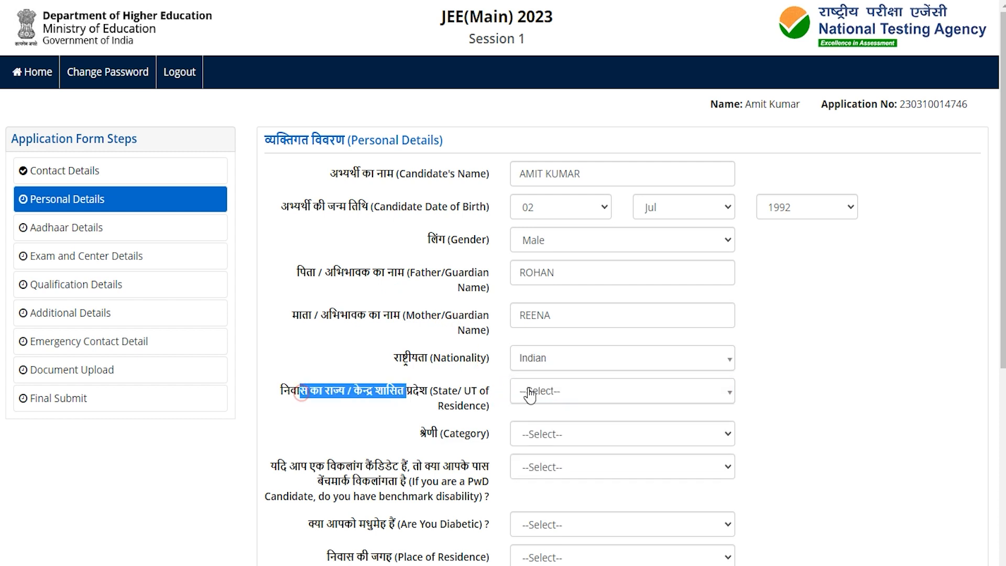
{"action": "left_click", "coordinate": [547, 393]}
{"action": "type", "text": "utta"}
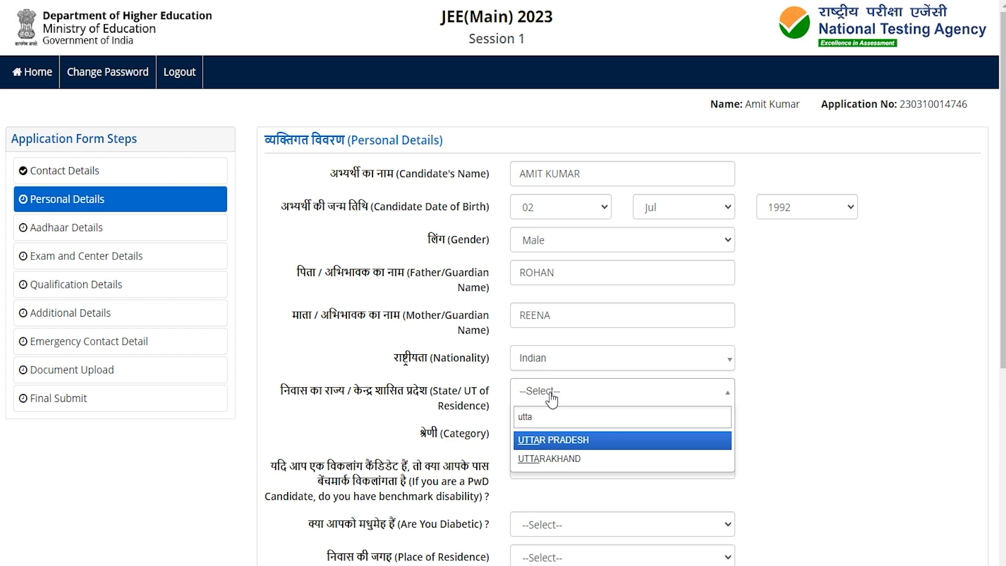
{"action": "left_click", "coordinate": [528, 440]}
- Set the category to SC and answer No to benchmark disability
{"action": "left_click", "coordinate": [457, 432]}
{"action": "left_click", "coordinate": [540, 434]}
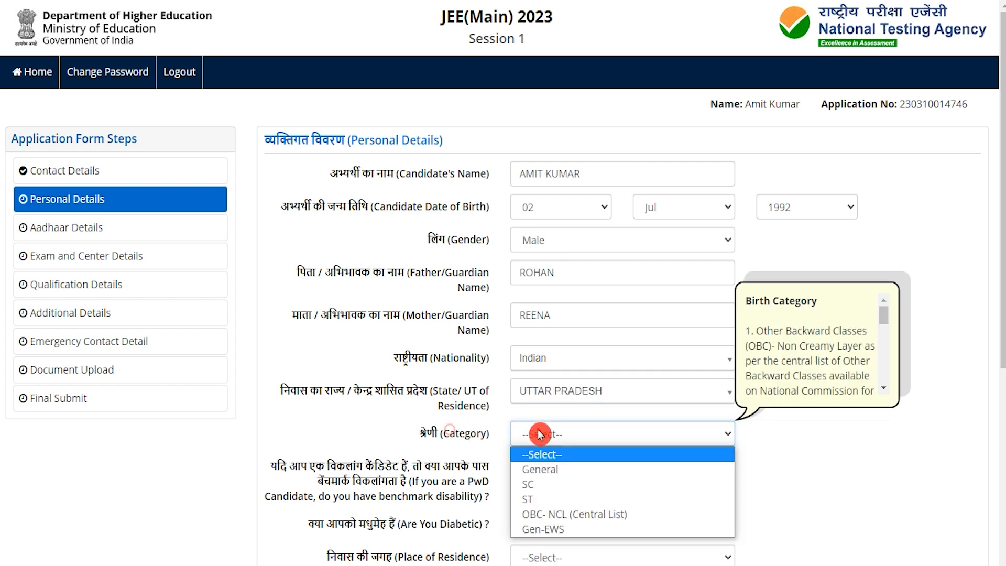
{"action": "left_click", "coordinate": [539, 484]}
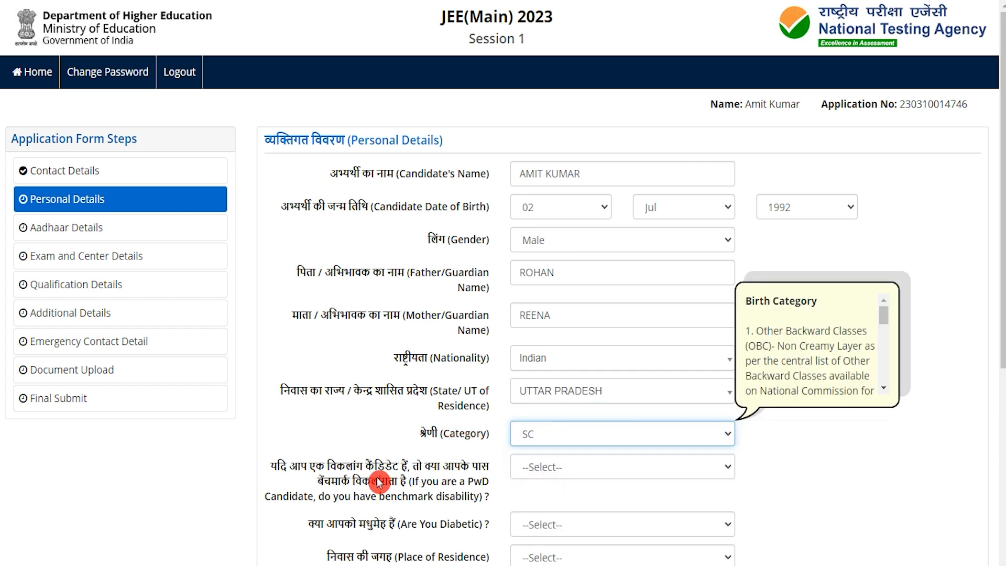
{"action": "left_click_drag", "start_coordinate": [304, 467], "coordinate": [388, 468]}
{"action": "left_click", "coordinate": [539, 467]}
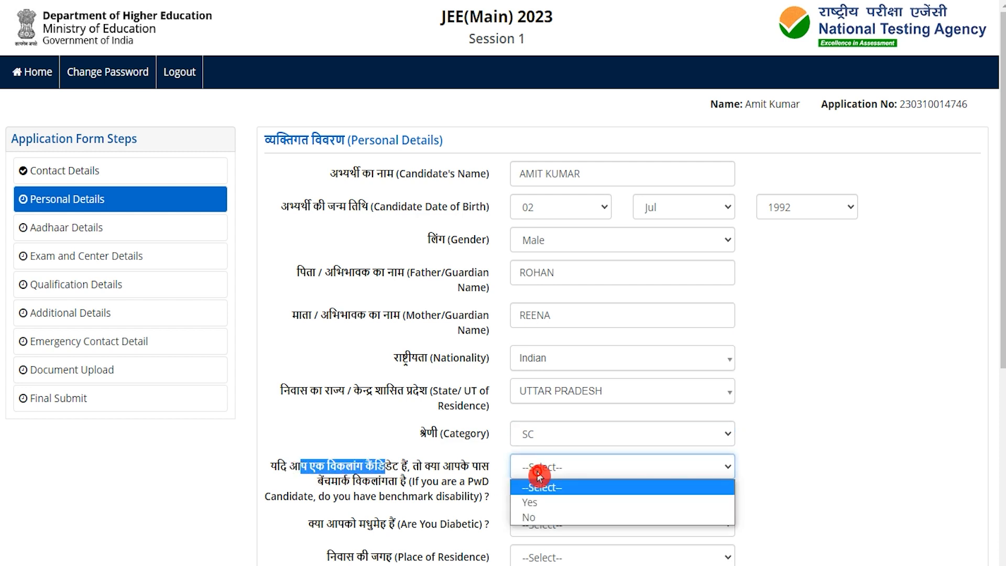
{"action": "left_click", "coordinate": [535, 518]}
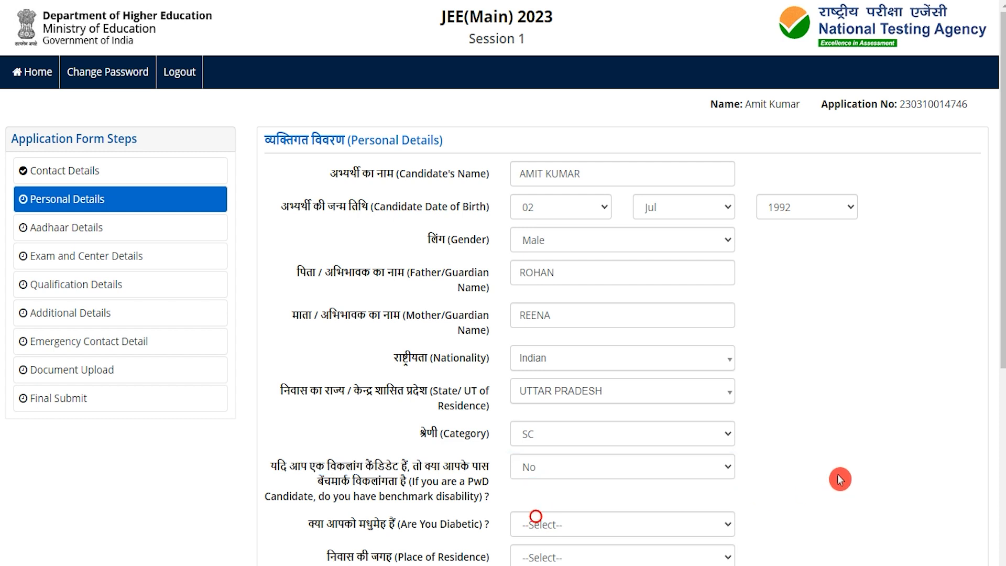
{"action": "scroll", "coordinate": [838, 477], "scroll_direction": "down", "scroll_amount": 5}
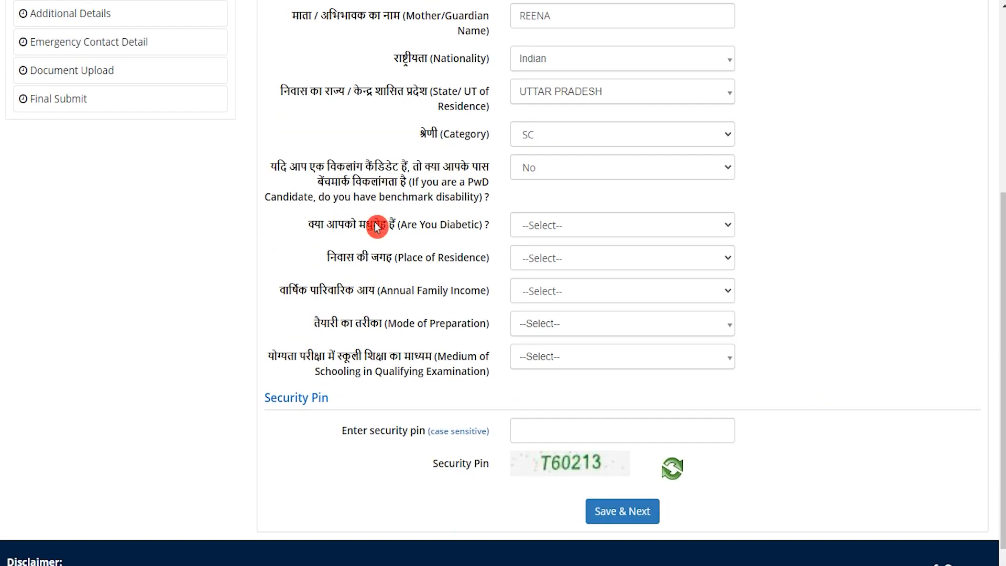
{"action": "left_click_drag", "start_coordinate": [338, 225], "coordinate": [372, 226]}
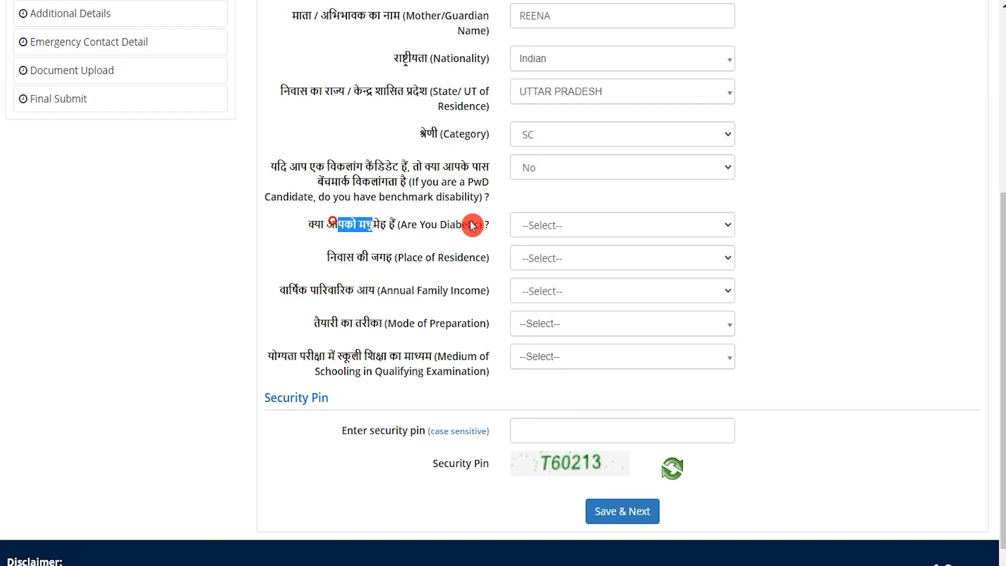
{"action": "left_click", "coordinate": [545, 225]}
{"action": "left_click", "coordinate": [544, 275]}
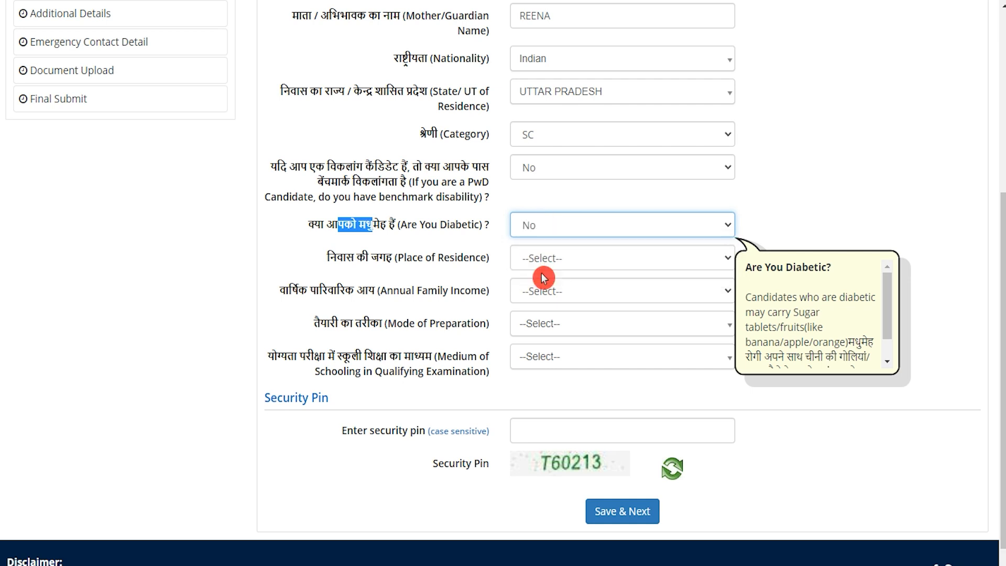
{"action": "left_click_drag", "start_coordinate": [346, 257], "coordinate": [425, 261]}
{"action": "left_click", "coordinate": [553, 265]}
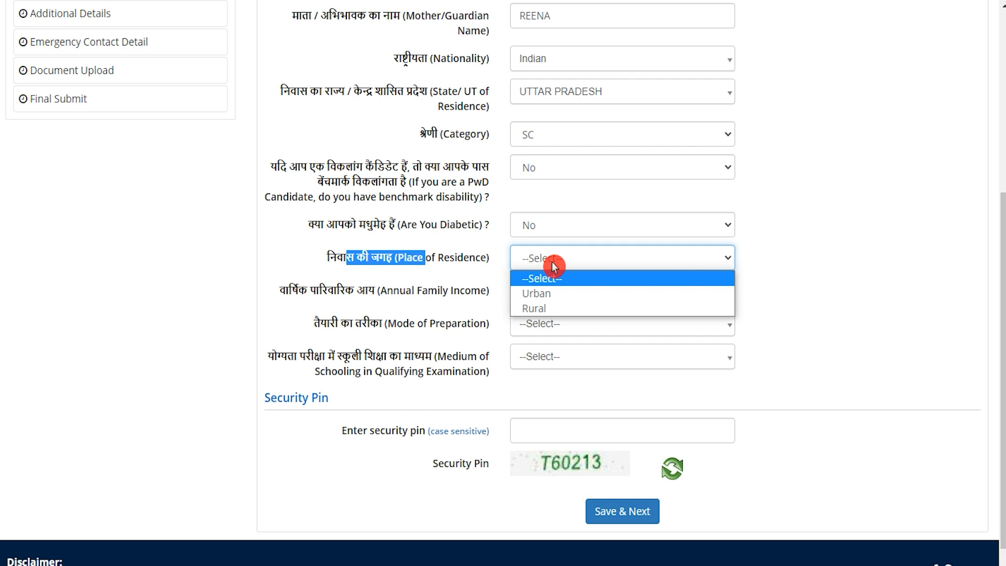
{"action": "left_click", "coordinate": [551, 309]}
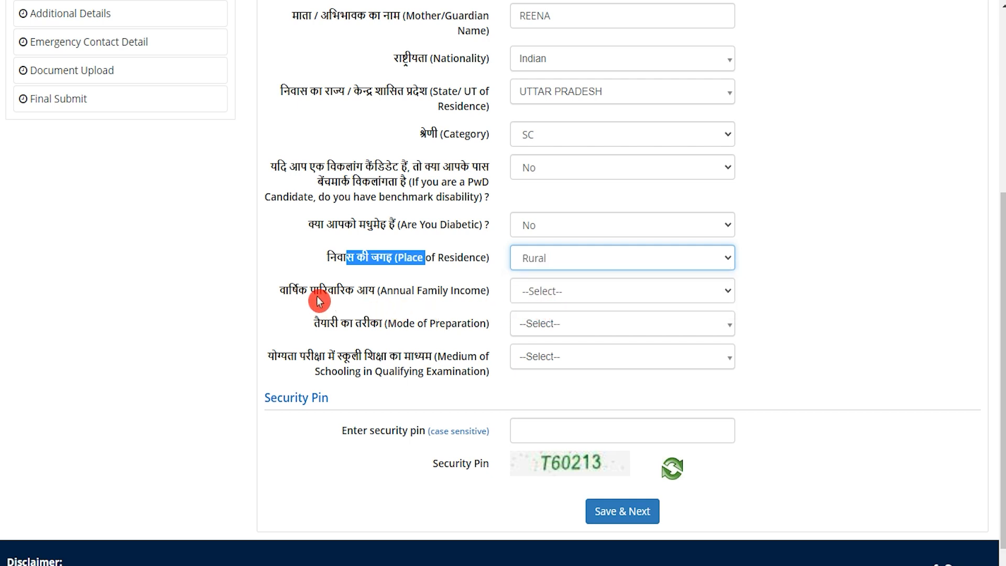
{"action": "left_click_drag", "start_coordinate": [299, 295], "coordinate": [356, 295]}
{"action": "left_click", "coordinate": [564, 298]}
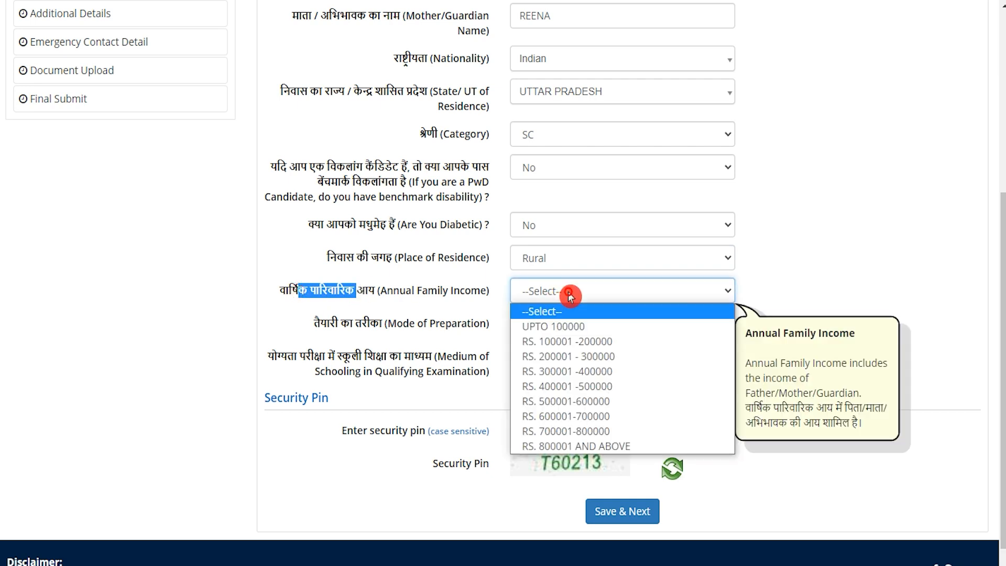
{"action": "left_click", "coordinate": [570, 343]}
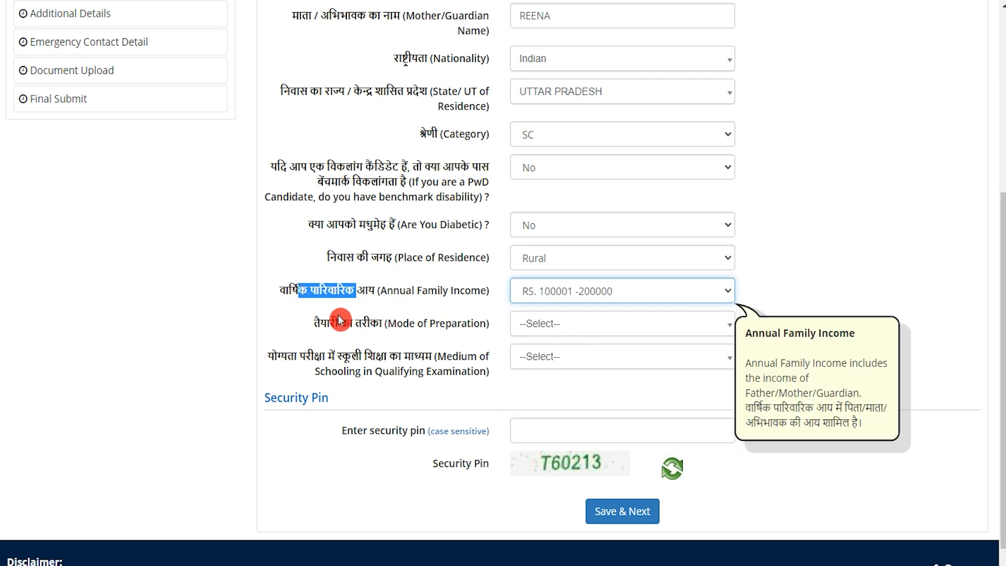
- Set mode of preparation to Online Coaching and medium of schooling to Hindi, then enter the security pin
{"action": "left_click_drag", "start_coordinate": [331, 322], "coordinate": [382, 324]}
{"action": "left_click", "coordinate": [545, 328]}
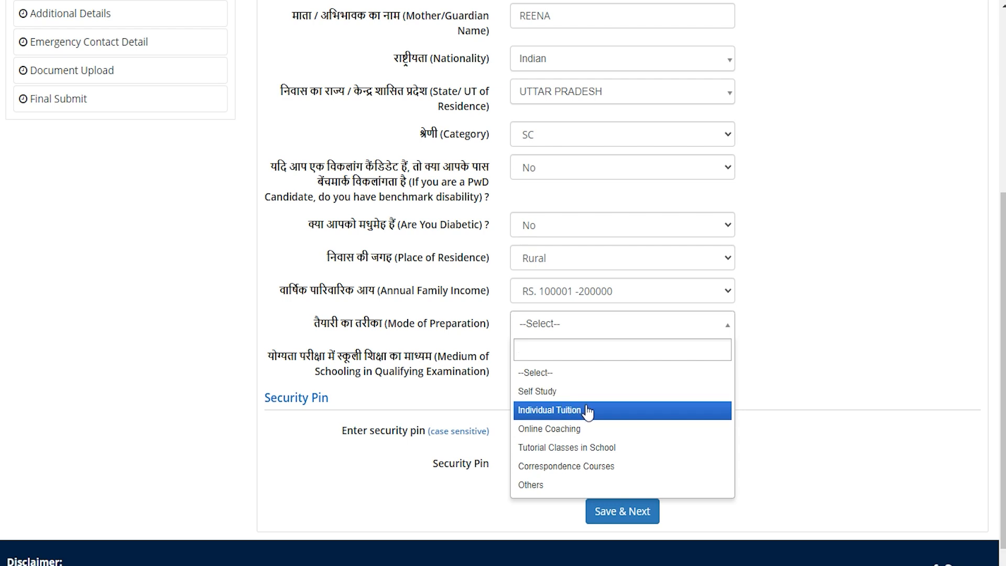
{"action": "left_click", "coordinate": [563, 429]}
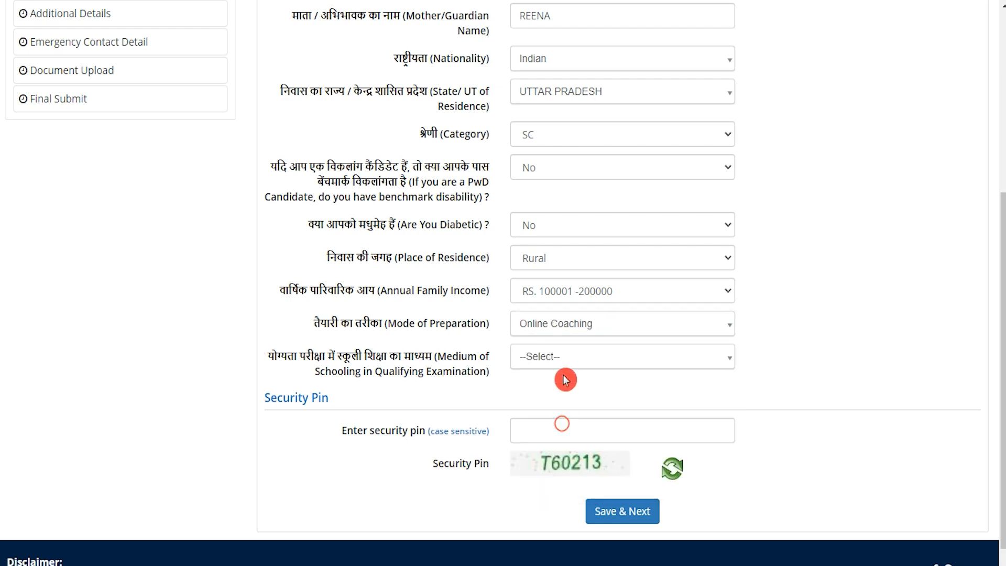
{"action": "left_click", "coordinate": [366, 360]}
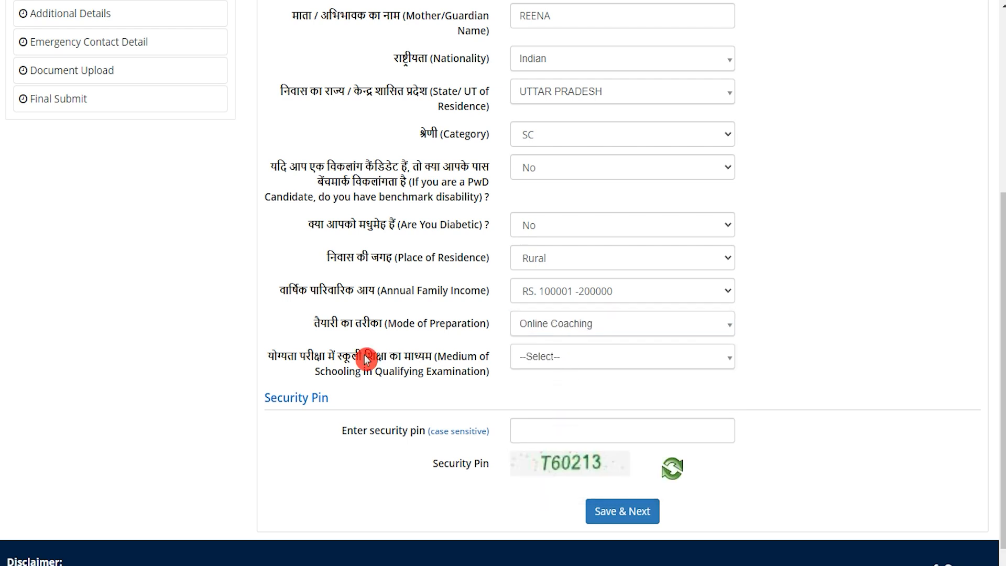
{"action": "left_click_drag", "start_coordinate": [289, 359], "coordinate": [489, 357]}
{"action": "left_click", "coordinate": [530, 351]}
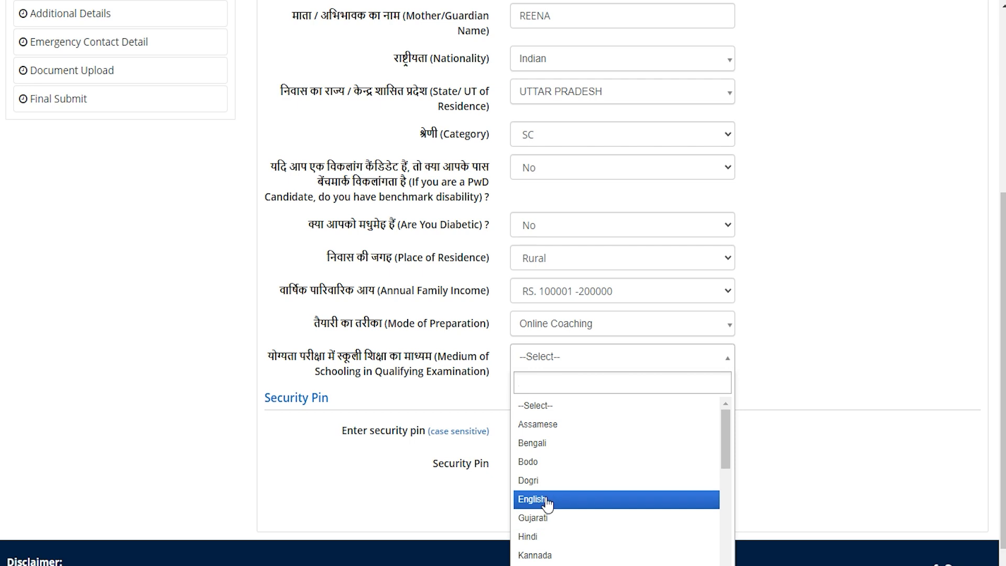
{"action": "left_click", "coordinate": [542, 537]}
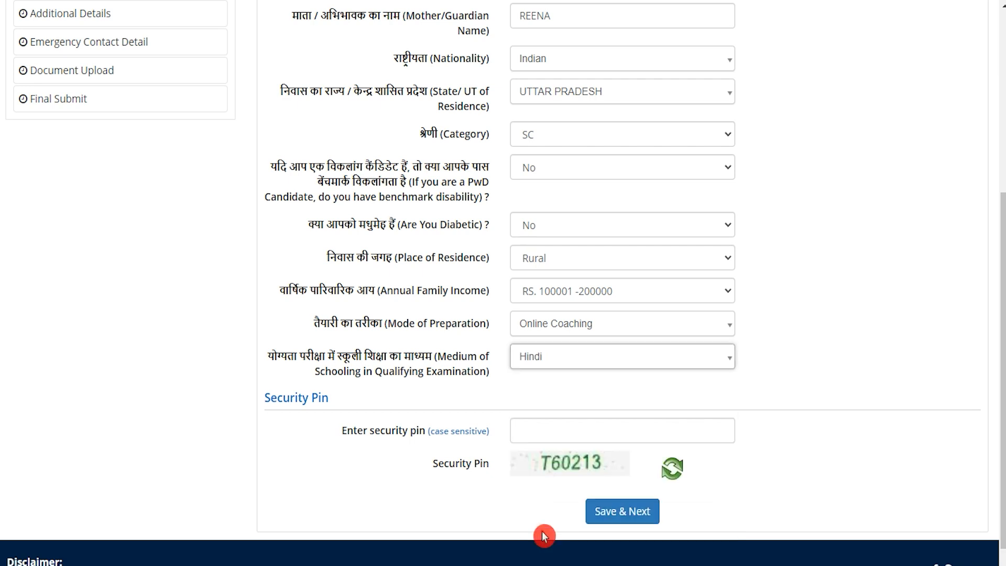
{"action": "left_click", "coordinate": [546, 435]}
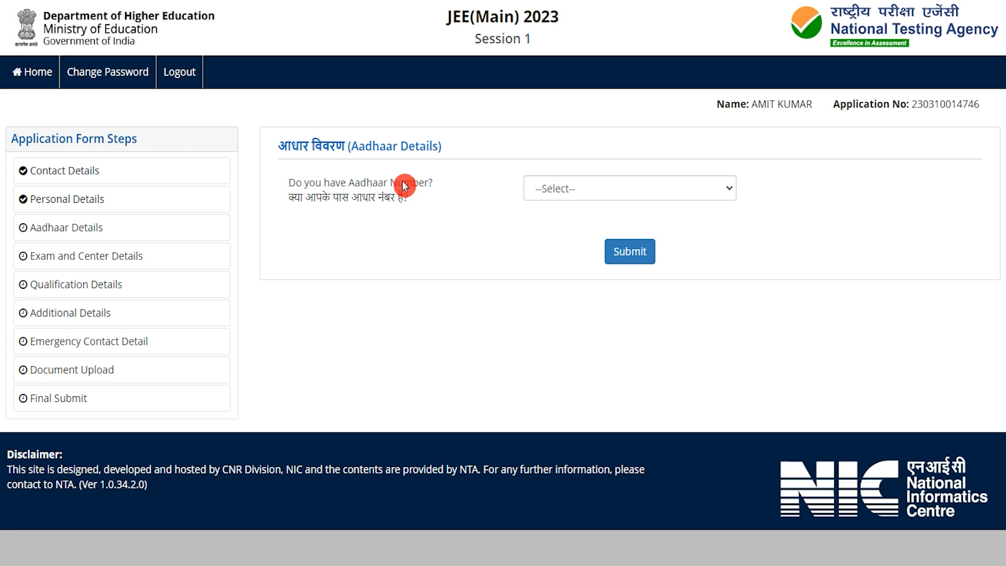
- Answer Yes to 'Do you have Aadhaar Number?', submit and confirm the dialog
{"action": "left_click_drag", "start_coordinate": [354, 145], "coordinate": [409, 146]}
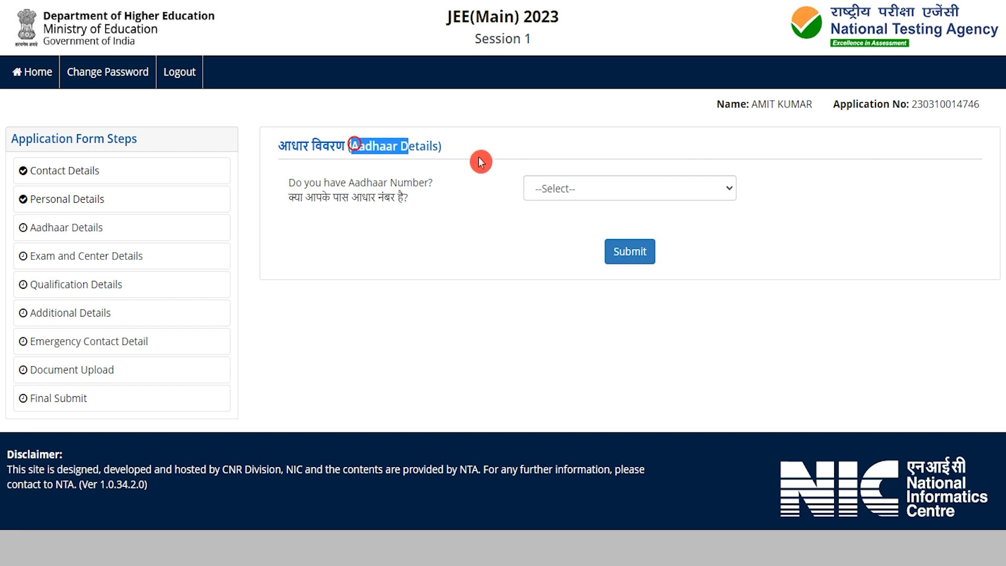
{"action": "left_click", "coordinate": [572, 190]}
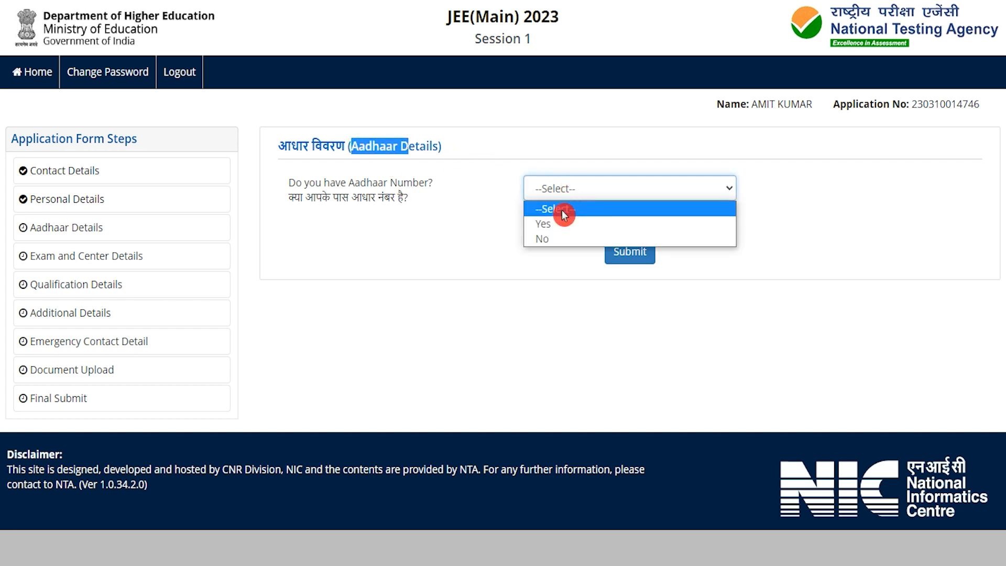
{"action": "left_click", "coordinate": [557, 244]}
{"action": "left_click", "coordinate": [554, 190]}
{"action": "left_click", "coordinate": [552, 229]}
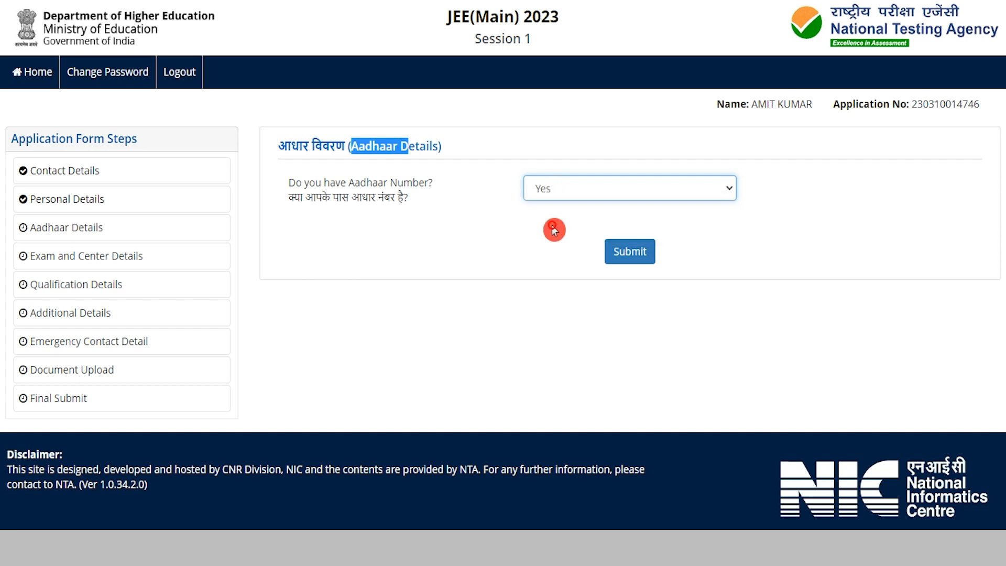
{"action": "left_click", "coordinate": [624, 251]}
{"action": "left_click", "coordinate": [564, 62]}
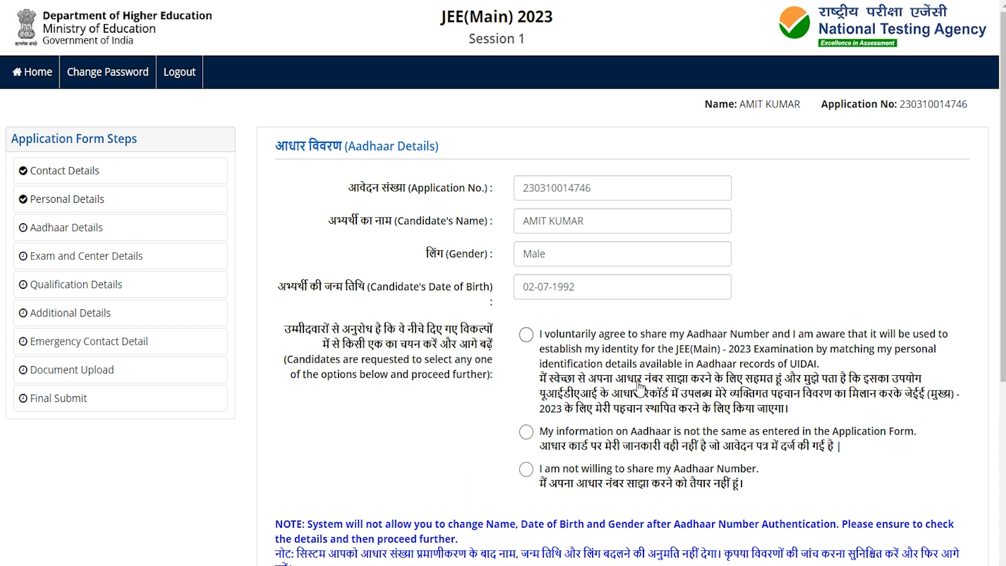
- Choose 'I am not willing to share my Aadhaar Number' on the consent form
{"action": "left_click", "coordinate": [527, 336]}
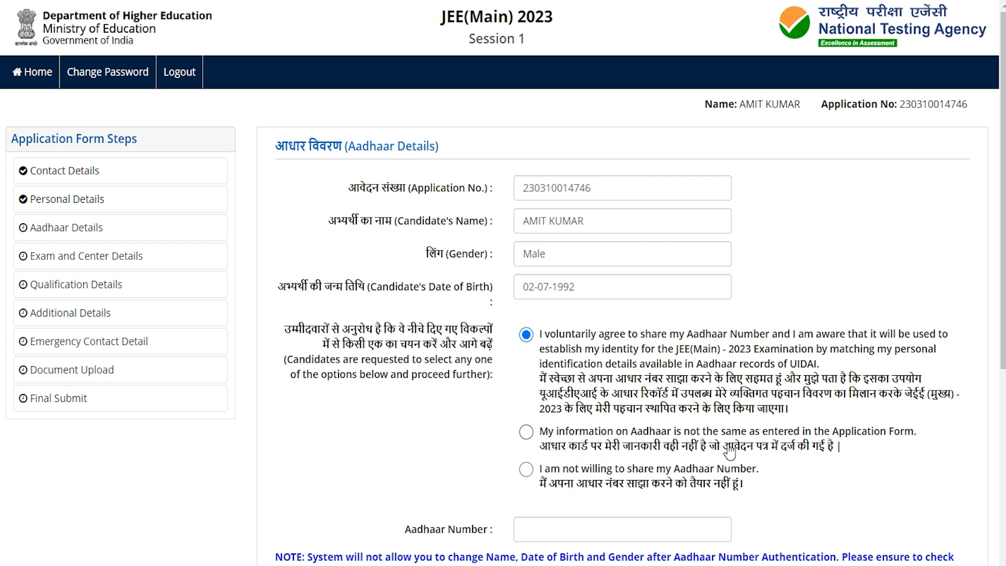
{"action": "left_click", "coordinate": [527, 432]}
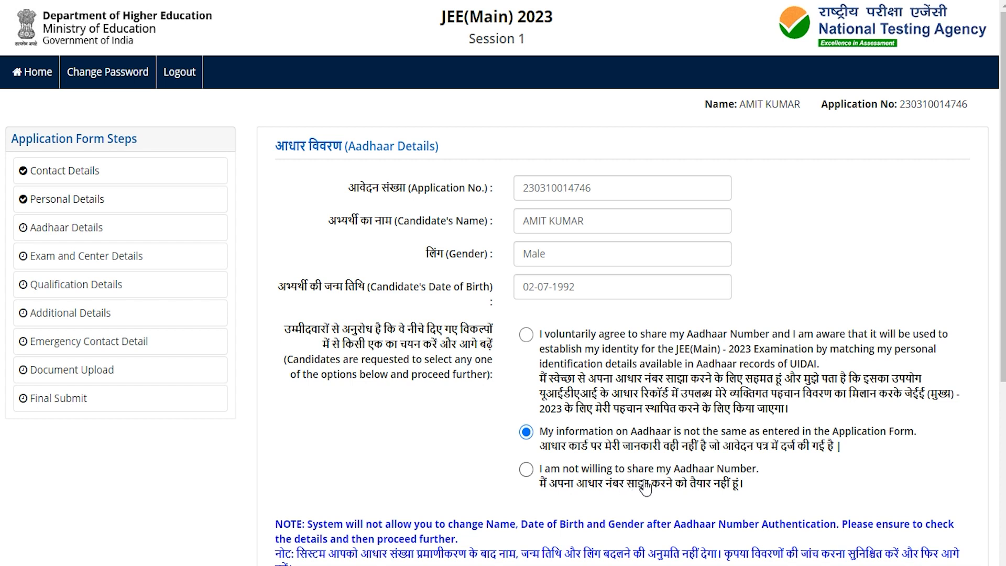
{"action": "left_click", "coordinate": [531, 473]}
{"action": "left_click", "coordinate": [527, 470]}
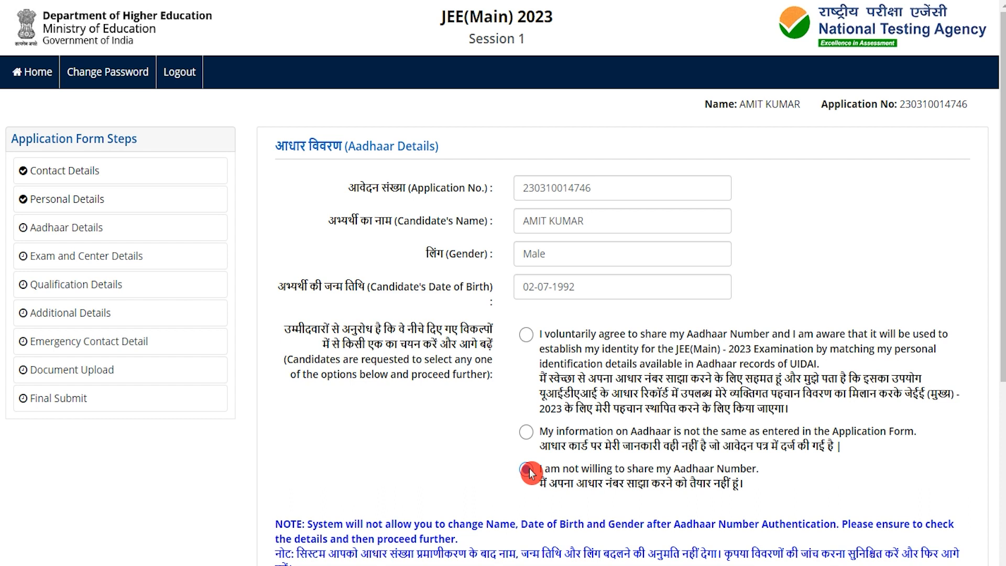
- Accept the declaration, enter the security pin and submit to reach Exam and Center Details
{"action": "scroll", "coordinate": [531, 474], "scroll_direction": "down", "scroll_amount": 4}
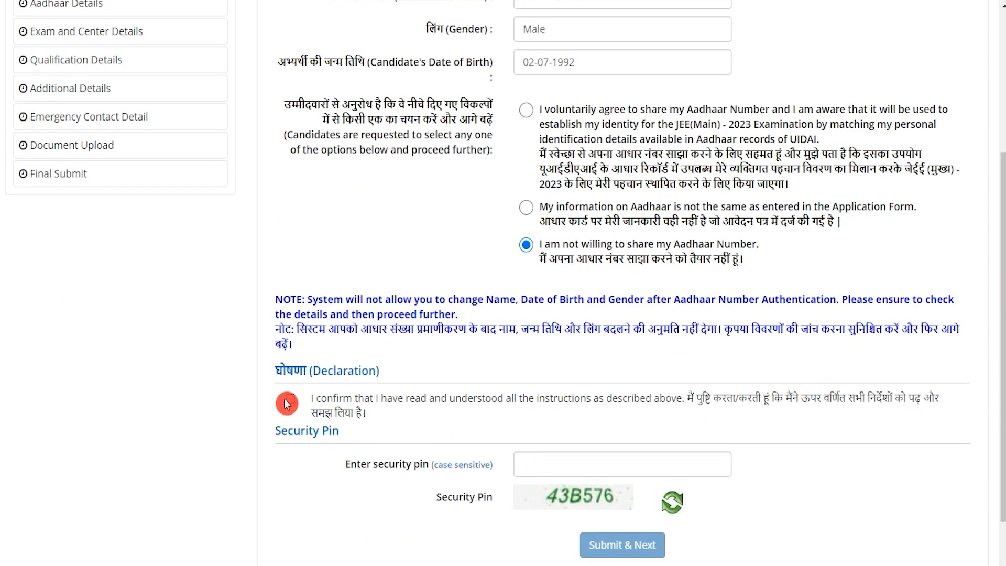
{"action": "left_click", "coordinate": [286, 404]}
{"action": "left_click", "coordinate": [596, 461]}
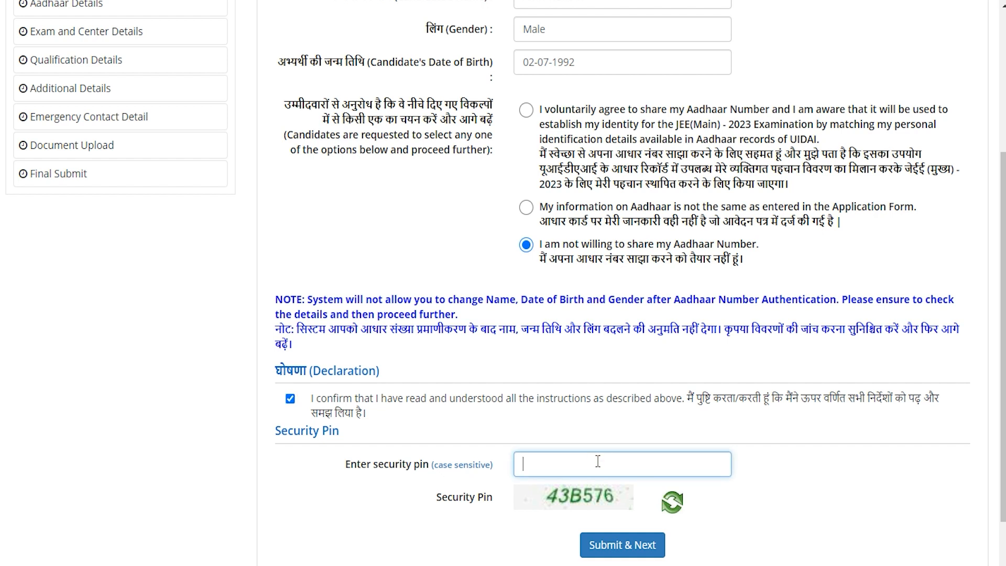
{"action": "scroll", "coordinate": [616, 549], "scroll_direction": "down", "scroll_amount": 2}
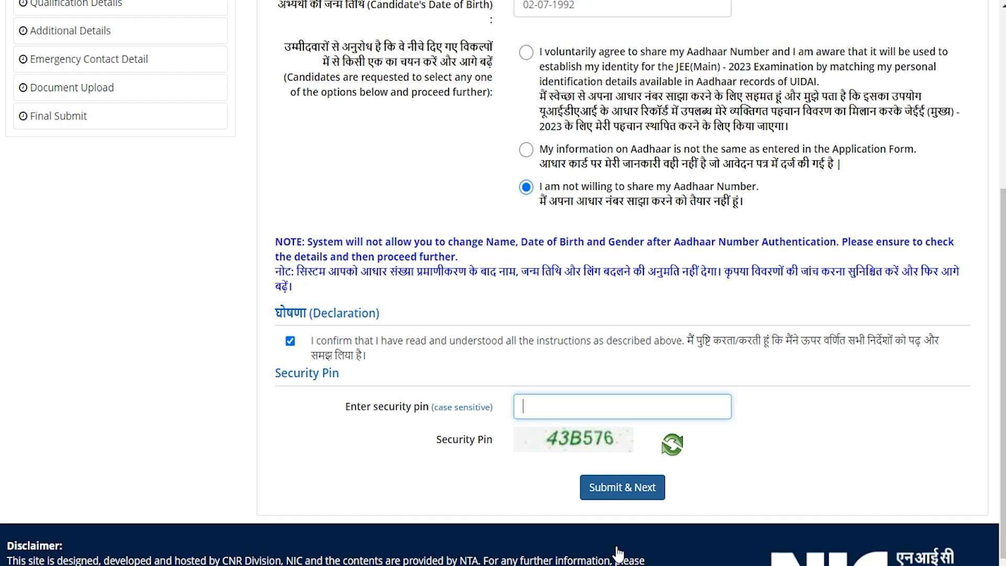
{"action": "left_click", "coordinate": [537, 96]}
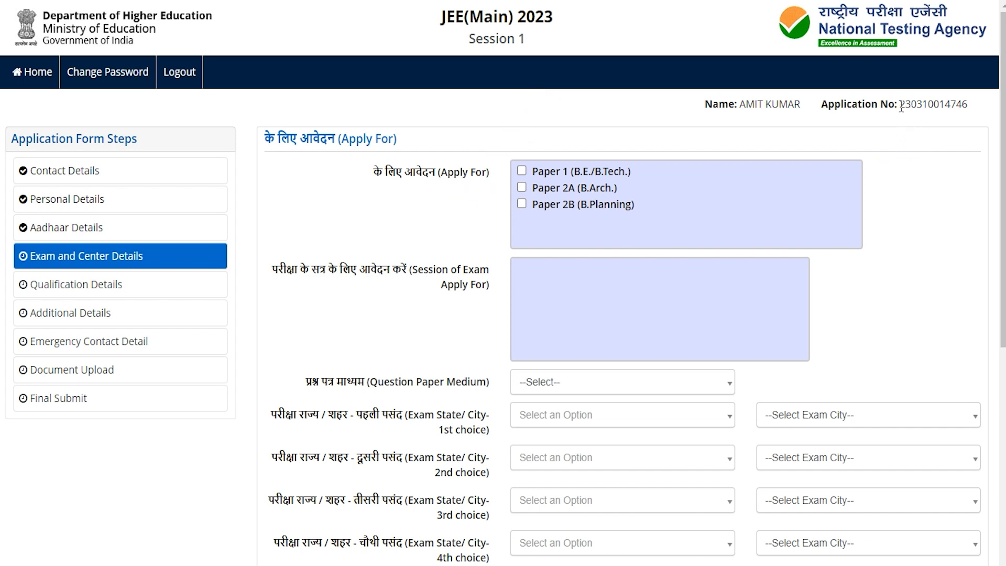
- Apply only for Paper 1 (B.E./B.Tech.), leaving Papers 2A and 2B unticked
{"action": "left_click_drag", "start_coordinate": [901, 107], "coordinate": [970, 104]}
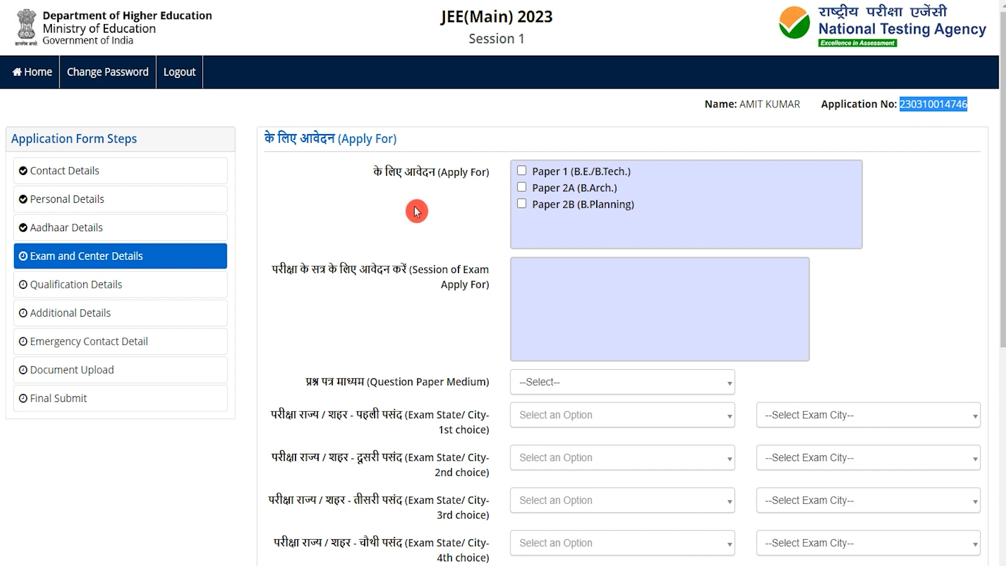
{"action": "left_click_drag", "start_coordinate": [395, 173], "coordinate": [434, 170]}
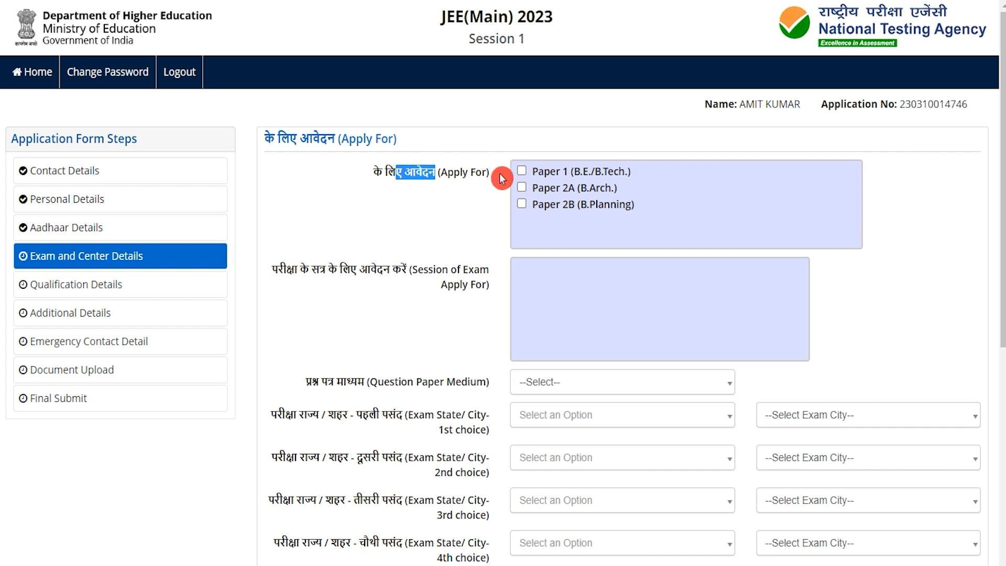
{"action": "left_click", "coordinate": [521, 172]}
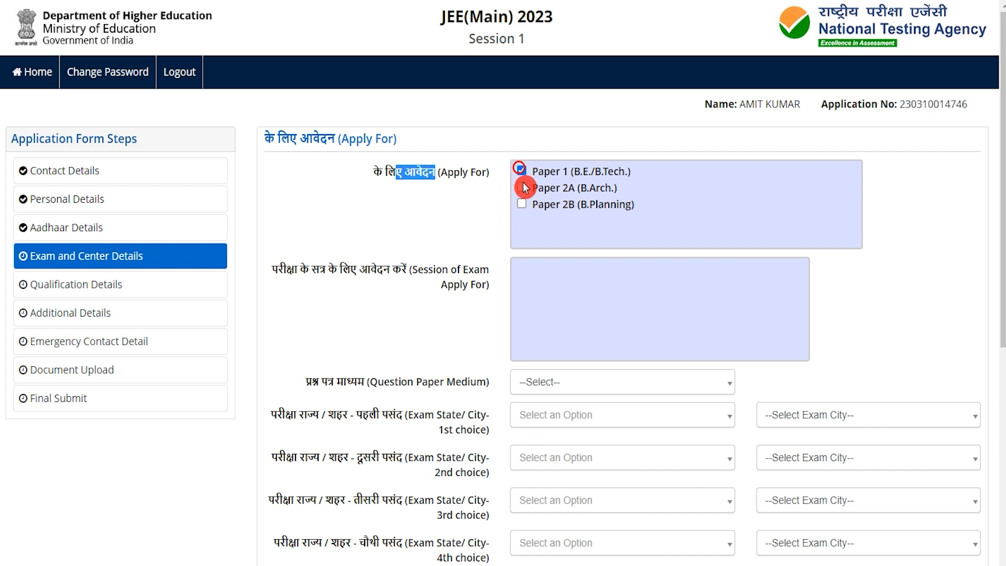
{"action": "left_click", "coordinate": [522, 187]}
{"action": "left_click", "coordinate": [522, 204]}
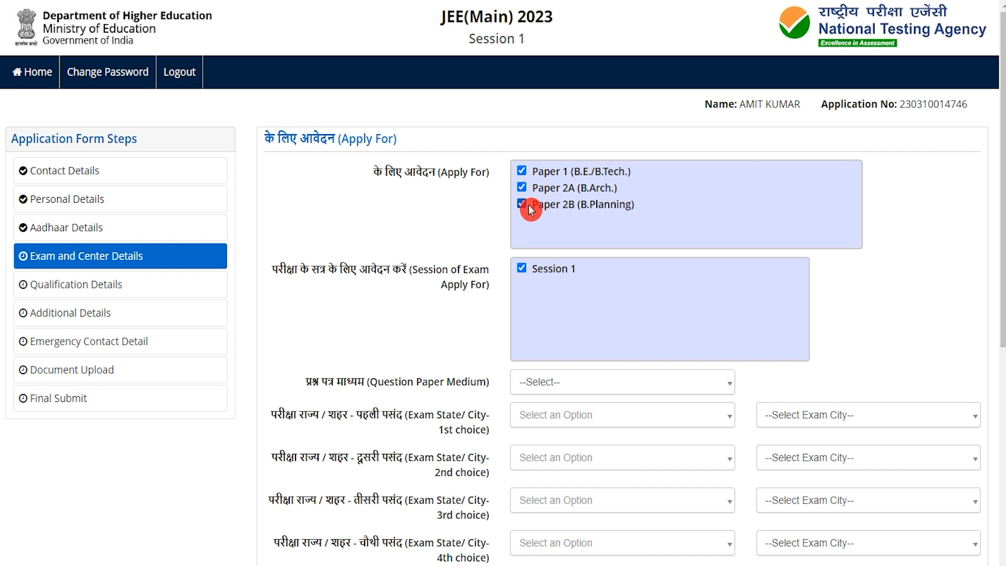
{"action": "left_click", "coordinate": [525, 206]}
{"action": "left_click", "coordinate": [524, 189]}
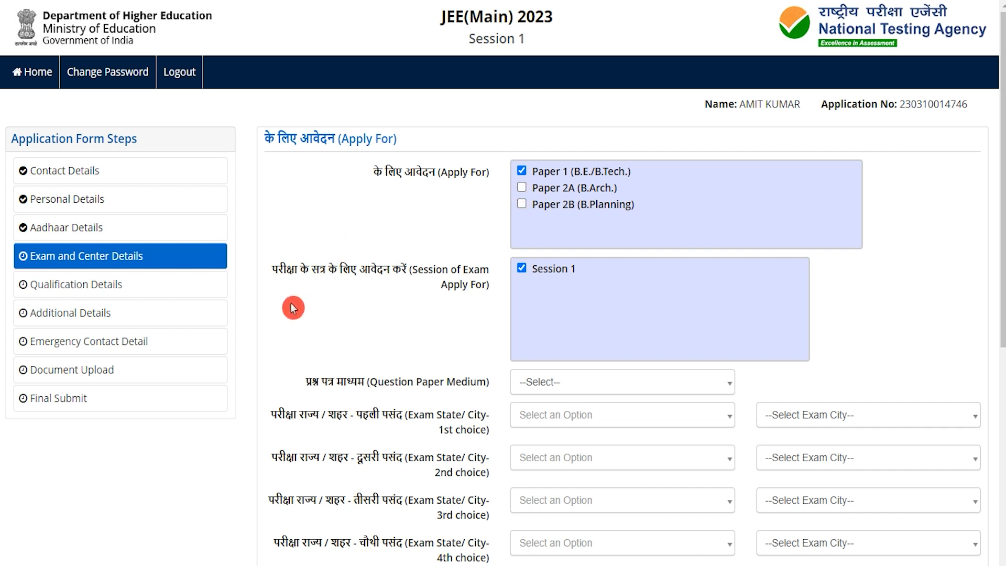
- Set the question paper medium to Hindi
{"action": "left_click_drag", "start_coordinate": [390, 385], "coordinate": [455, 383]}
{"action": "left_click", "coordinate": [534, 383]}
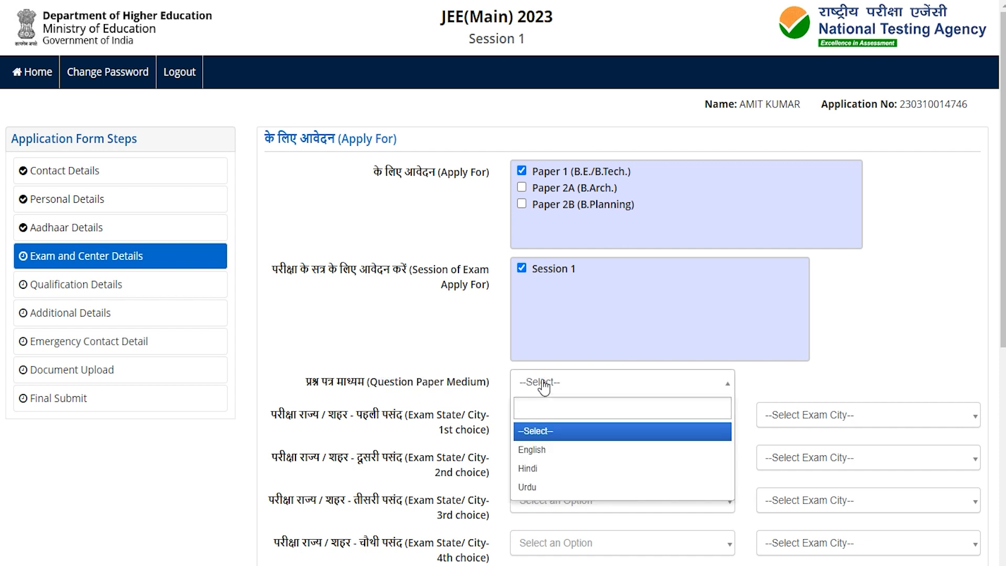
{"action": "left_click", "coordinate": [529, 472]}
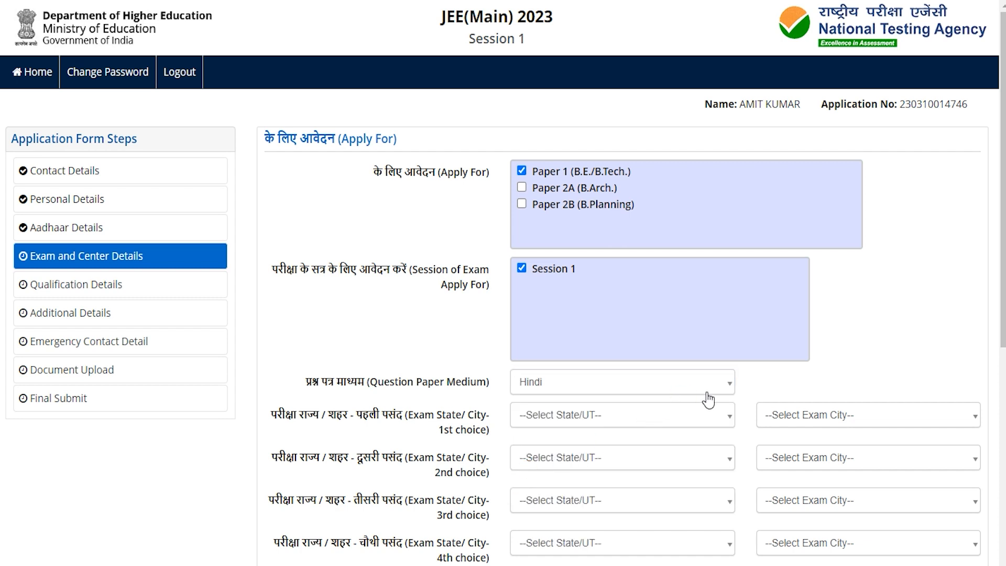
{"action": "scroll", "coordinate": [708, 400], "scroll_direction": "down", "scroll_amount": 3}
- Choose UTTAR PRADESH/AGRA as first and HARYANA/FARIDABAD as second exam city
{"action": "scroll", "coordinate": [709, 400], "scroll_direction": "down", "scroll_amount": 3}
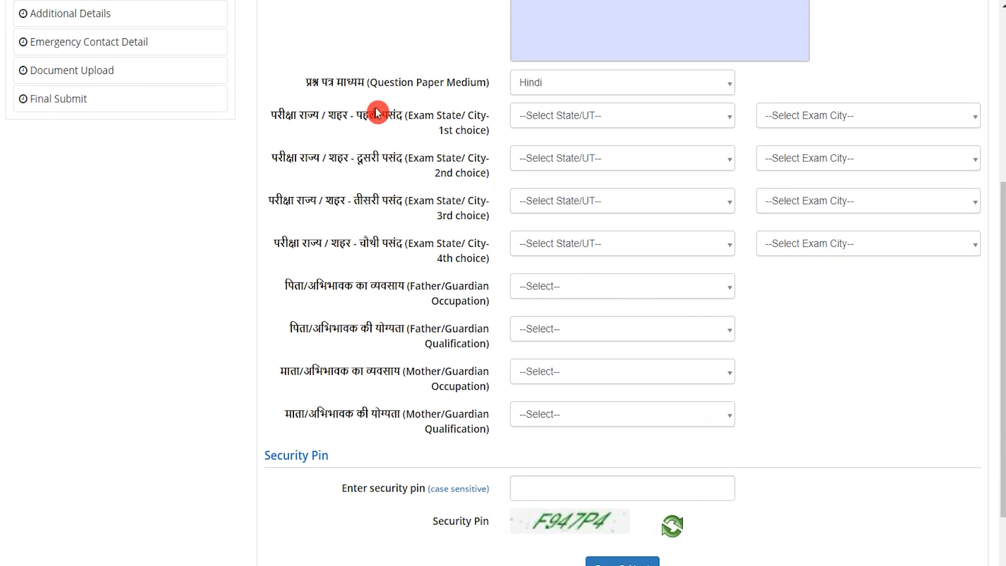
{"action": "left_click_drag", "start_coordinate": [296, 113], "coordinate": [387, 116]}
{"action": "left_click", "coordinate": [642, 122]}
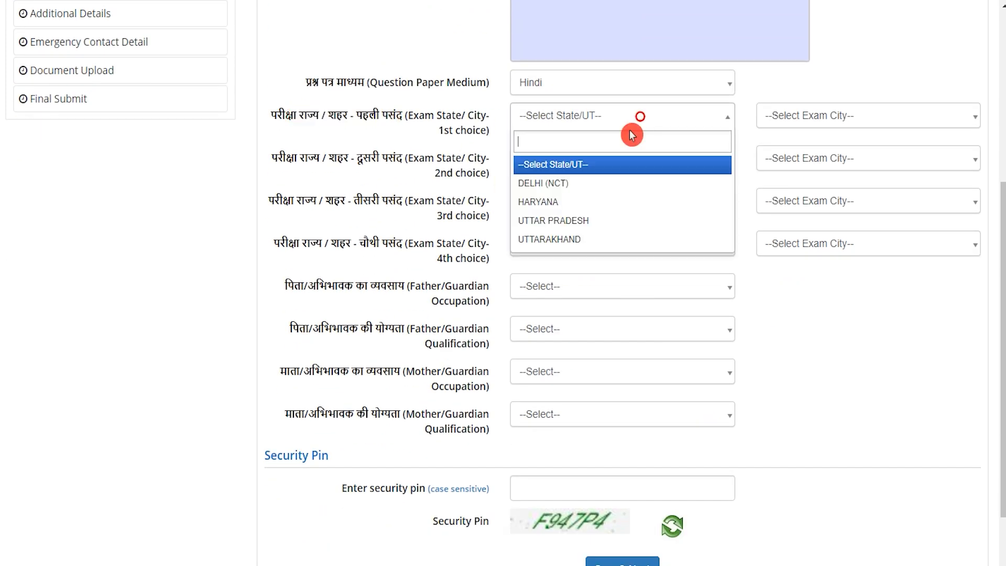
{"action": "left_click", "coordinate": [576, 220]}
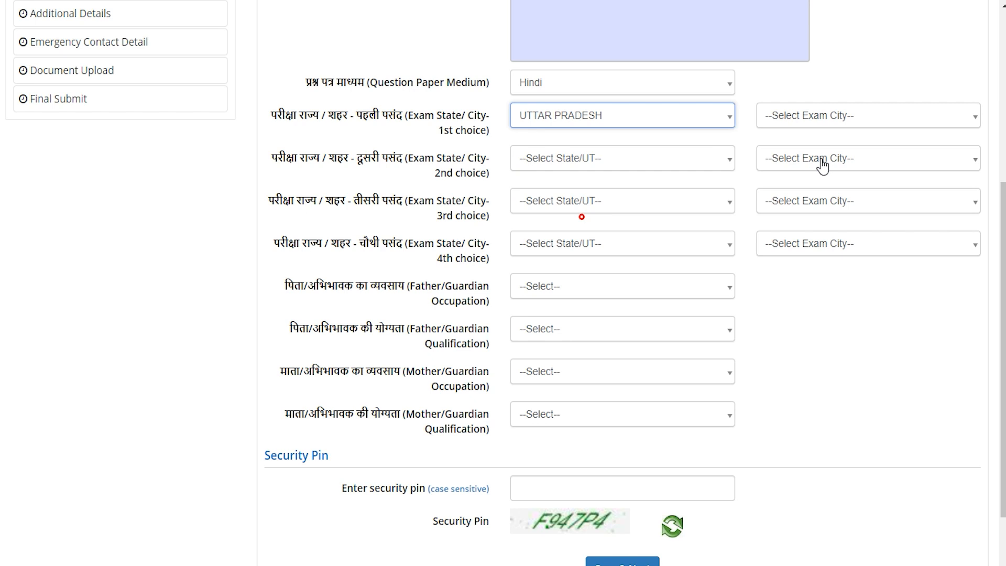
{"action": "left_click", "coordinate": [824, 116]}
{"action": "left_click", "coordinate": [797, 183]}
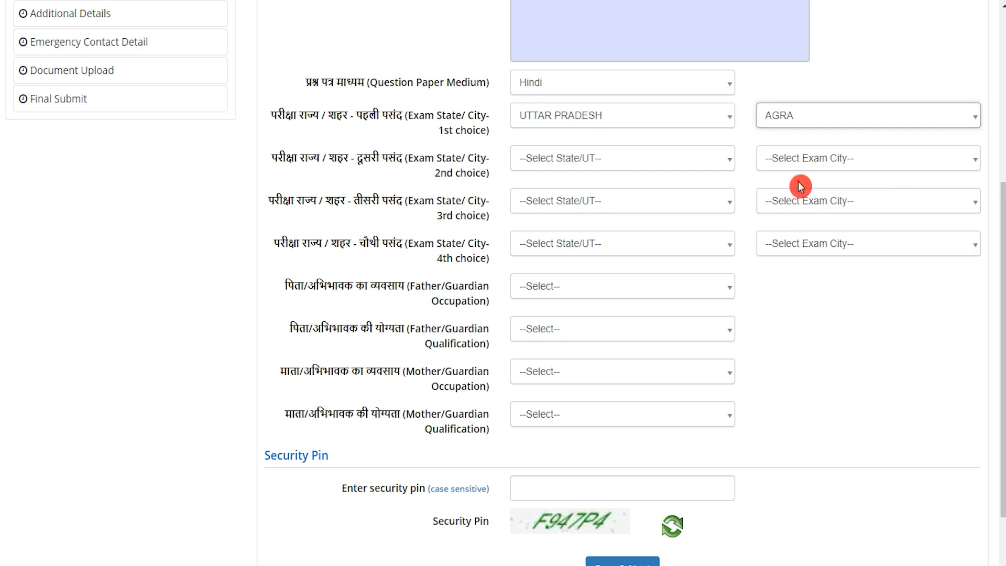
{"action": "left_click", "coordinate": [338, 161]}
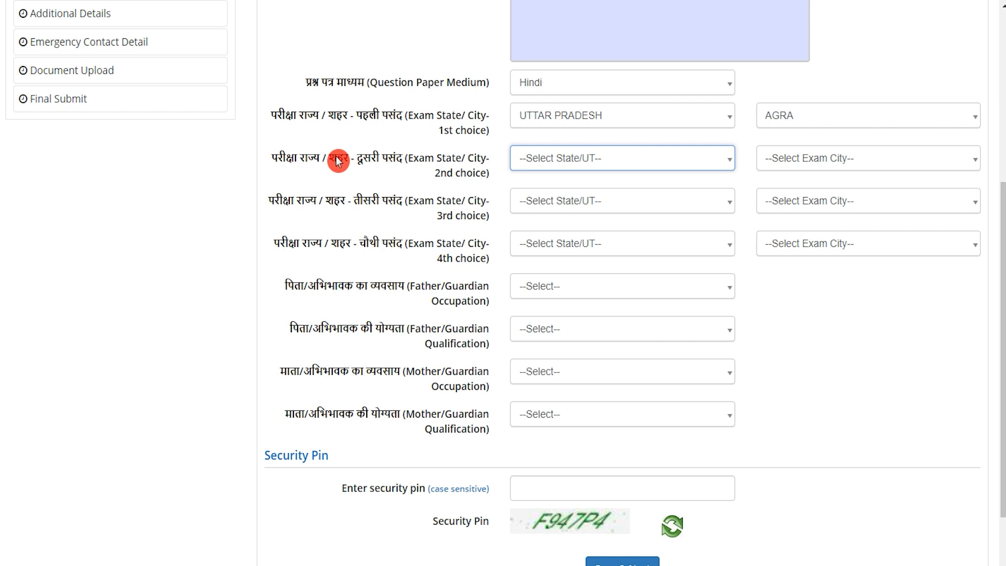
{"action": "left_click", "coordinate": [543, 166]}
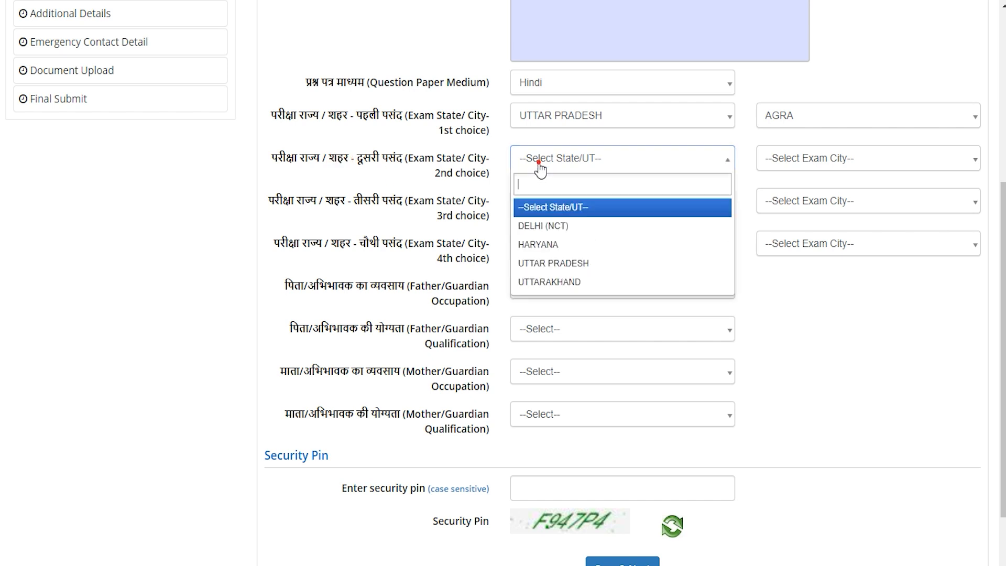
{"action": "left_click", "coordinate": [542, 247]}
{"action": "left_click", "coordinate": [806, 159]}
{"action": "left_click", "coordinate": [801, 225]}
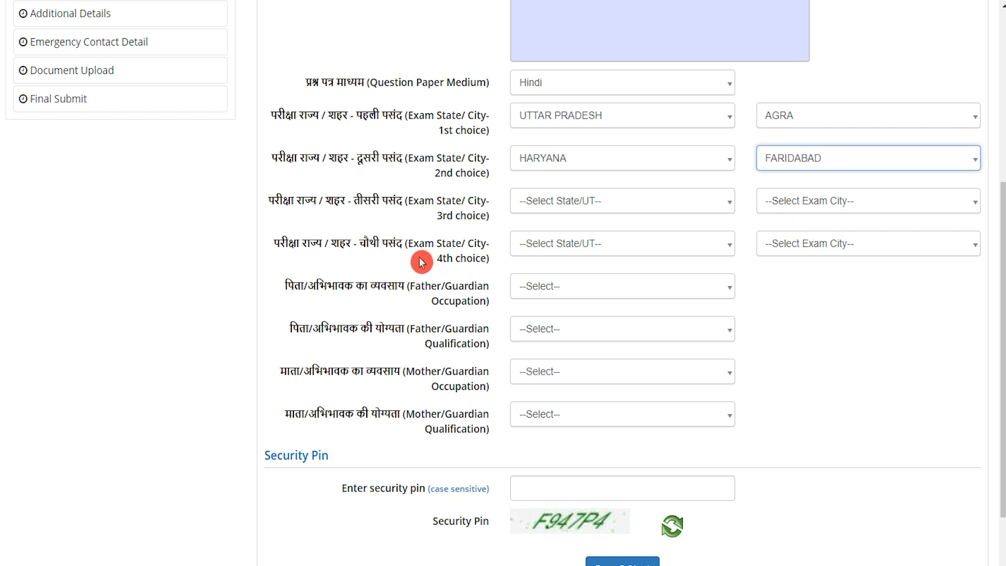
- Set father's occupation to AGRICULTURE and qualification to GRADUATE
{"action": "left_click_drag", "start_coordinate": [300, 288], "coordinate": [382, 291]}
{"action": "left_click", "coordinate": [552, 286]}
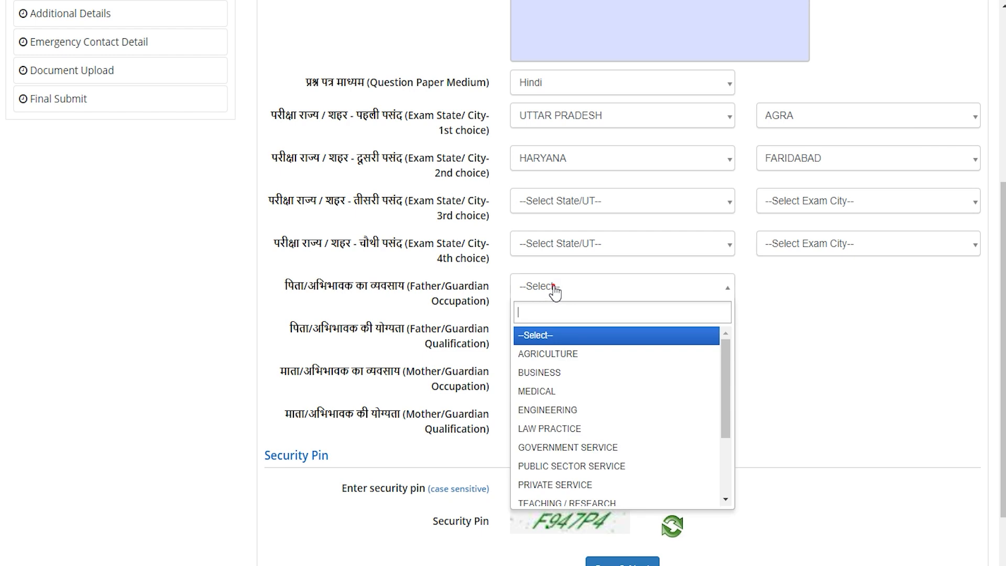
{"action": "left_click", "coordinate": [562, 350]}
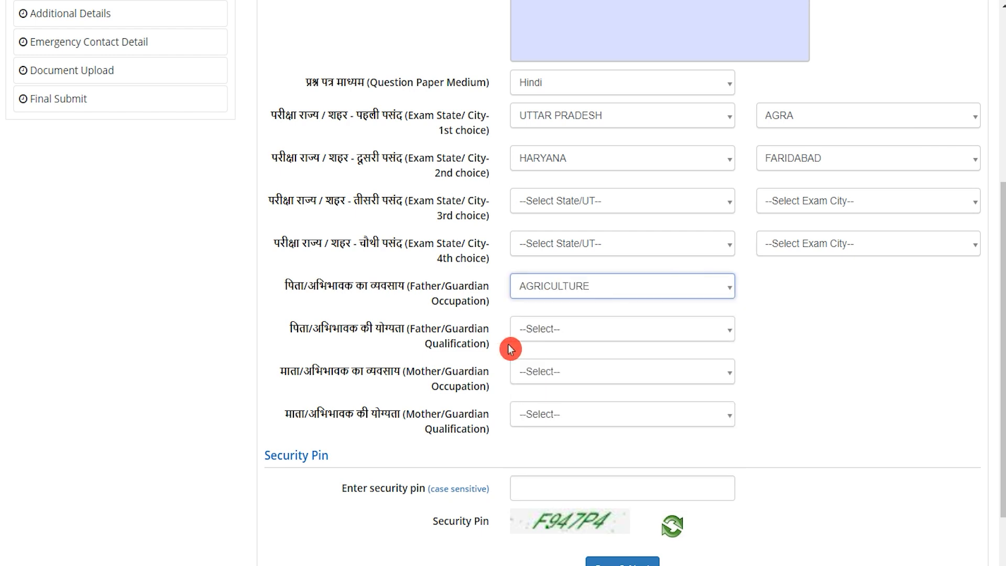
{"action": "left_click_drag", "start_coordinate": [347, 336], "coordinate": [398, 335]}
{"action": "left_click", "coordinate": [550, 329]}
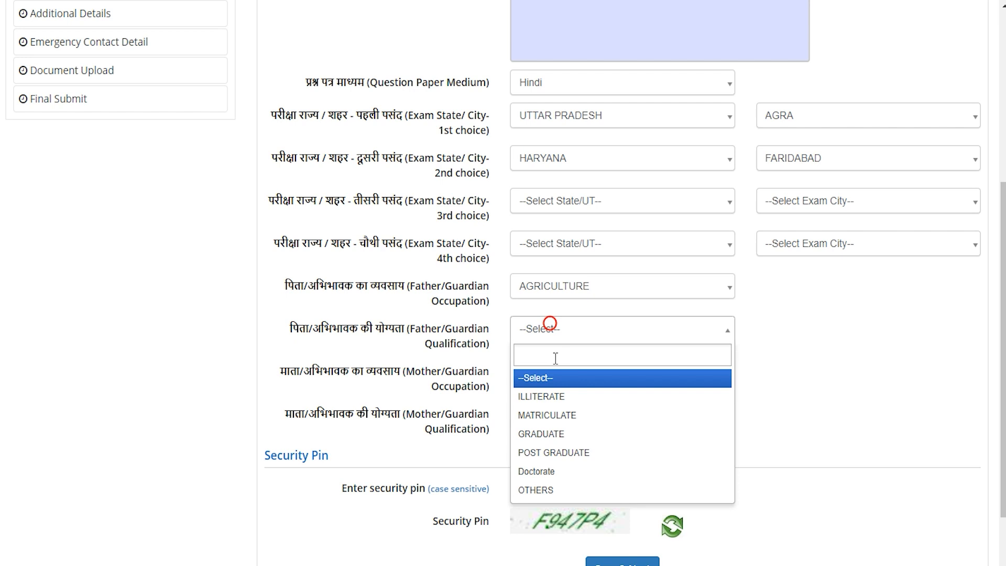
{"action": "left_click", "coordinate": [558, 435]}
- Set mother's occupation to BUSINESS and qualification to GRADUATE, then enter the security pin
{"action": "left_click", "coordinate": [340, 358]}
{"action": "left_click_drag", "start_coordinate": [291, 370], "coordinate": [367, 371]}
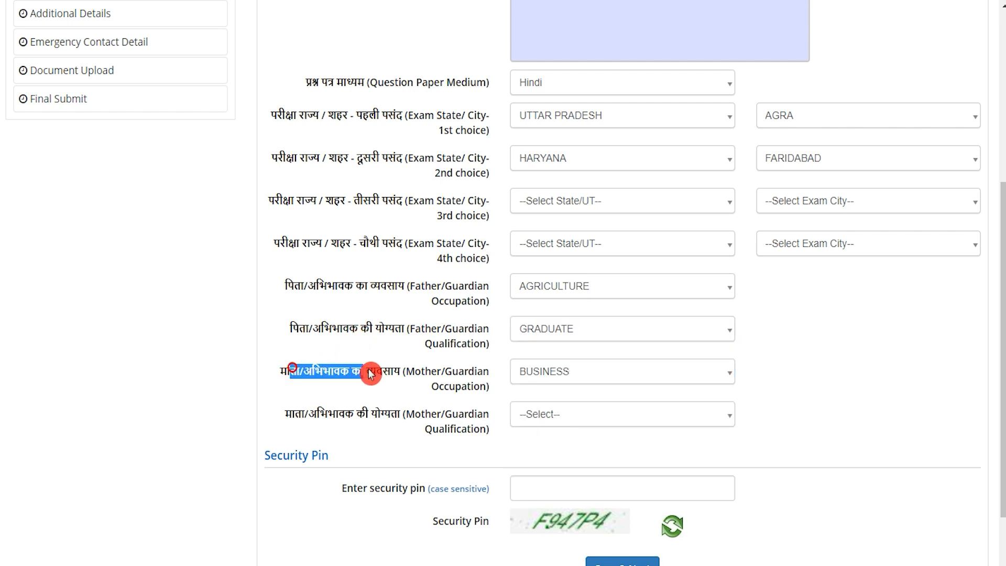
{"action": "left_click", "coordinate": [554, 376]}
{"action": "left_click", "coordinate": [553, 370]}
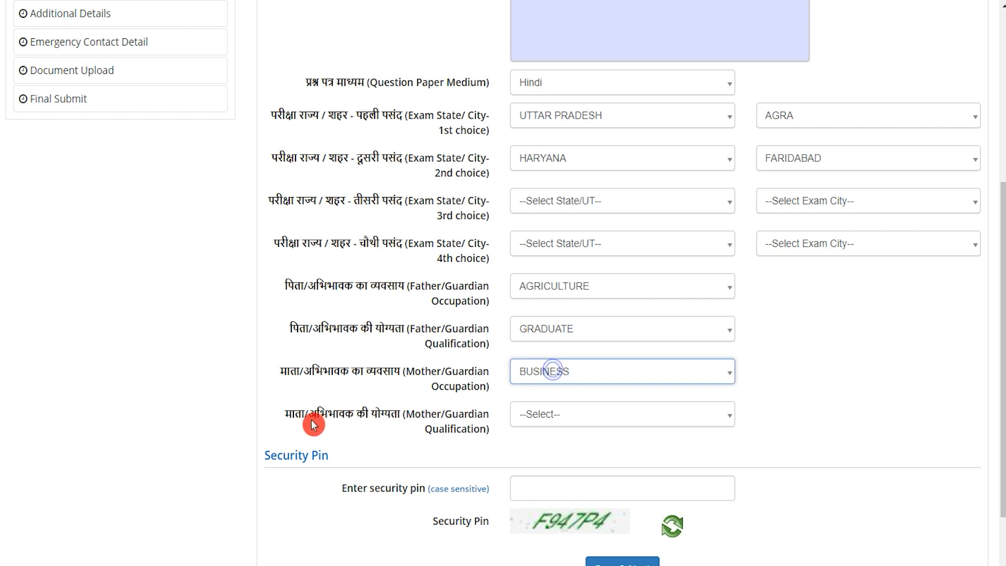
{"action": "left_click_drag", "start_coordinate": [300, 418], "coordinate": [370, 415]}
{"action": "left_click", "coordinate": [546, 415]}
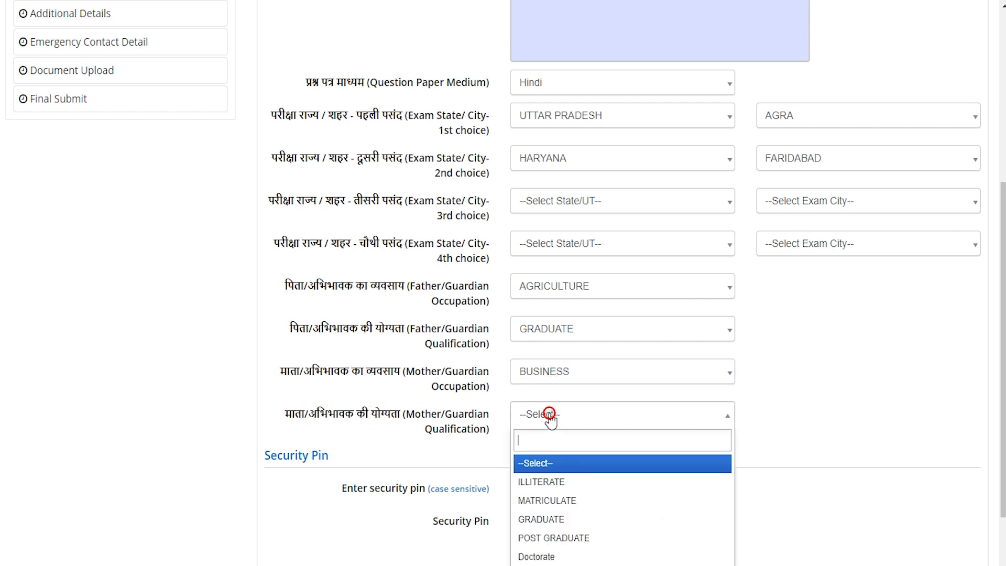
{"action": "left_click", "coordinate": [556, 519]}
{"action": "left_click", "coordinate": [570, 484]}
{"action": "scroll", "coordinate": [635, 474], "scroll_direction": "down", "scroll_amount": 2}
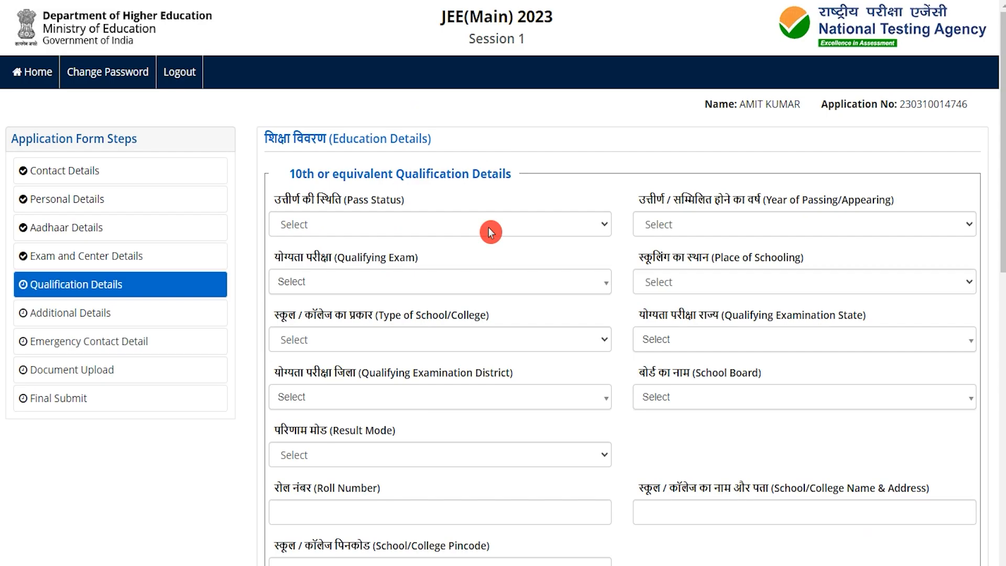
- Mark the 10th as Passed in 2020, 10th or Equivalent, with Urban schooling
{"action": "left_click_drag", "start_coordinate": [333, 139], "coordinate": [403, 137]}
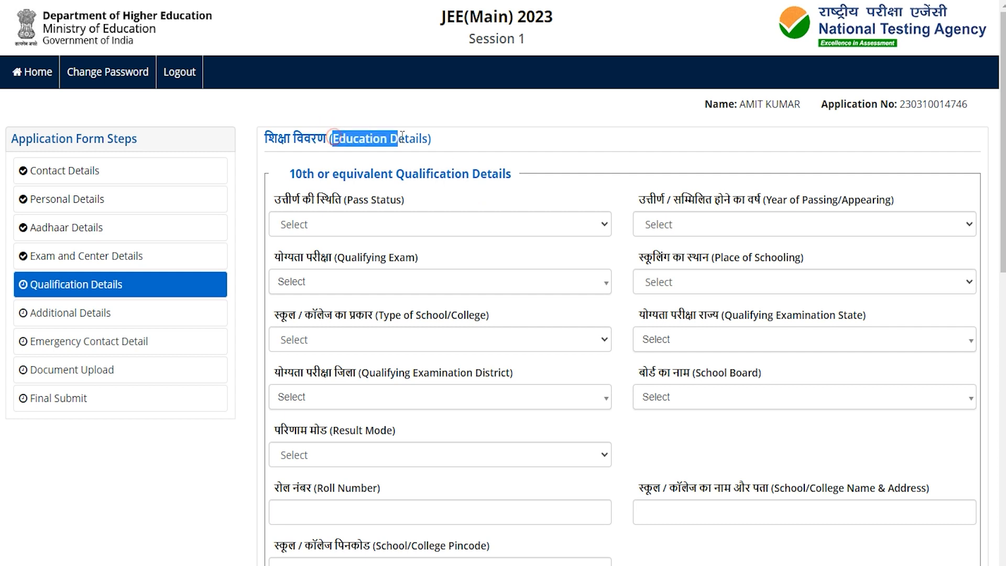
{"action": "left_click_drag", "start_coordinate": [308, 175], "coordinate": [475, 176]}
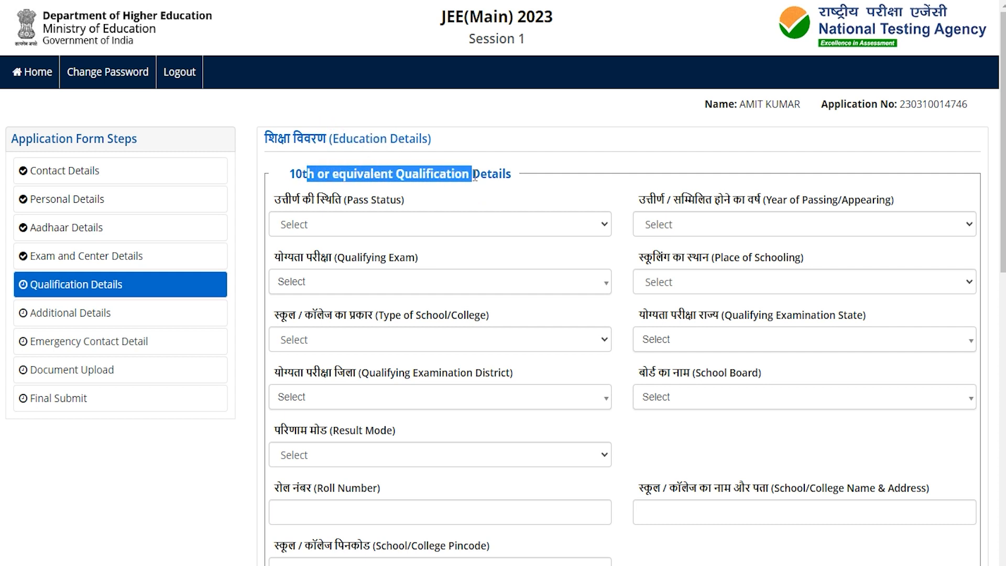
{"action": "left_click", "coordinate": [422, 225]}
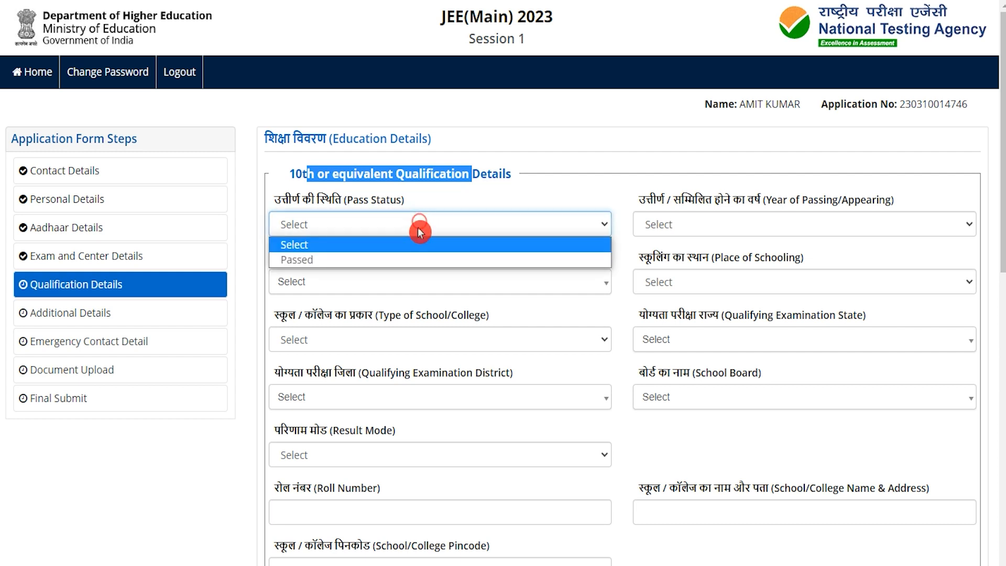
{"action": "left_click", "coordinate": [411, 262]}
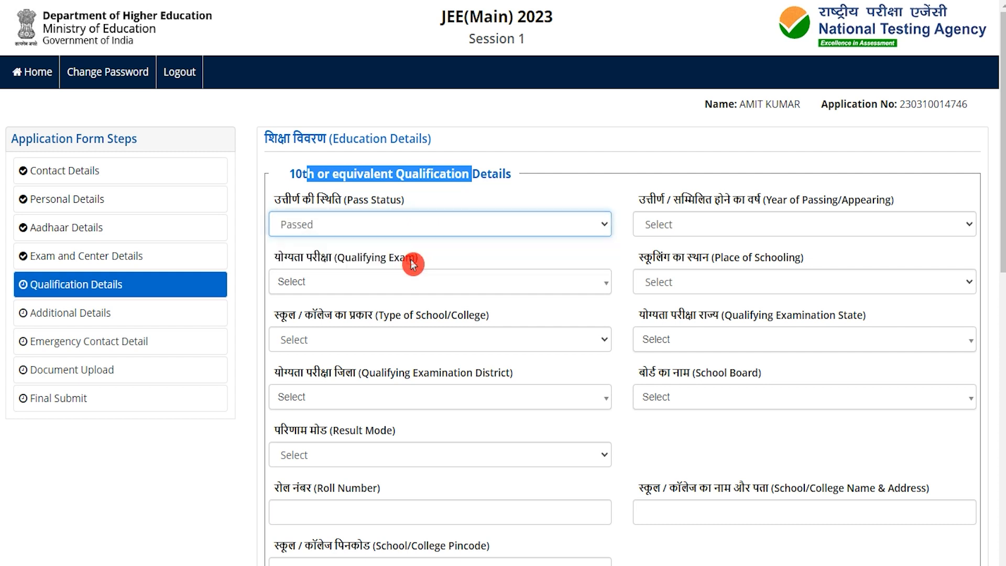
{"action": "left_click", "coordinate": [705, 224]}
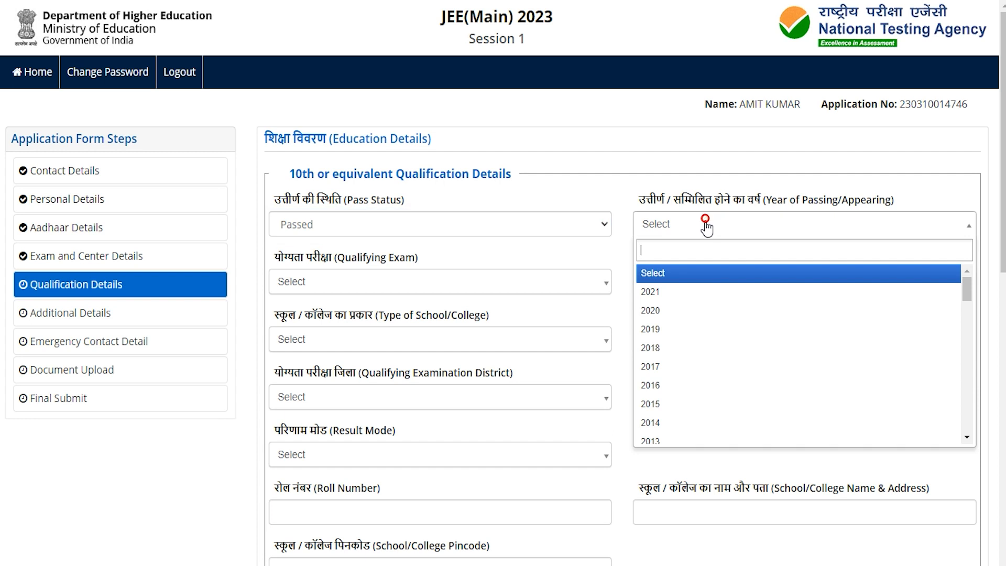
{"action": "left_click", "coordinate": [680, 311]}
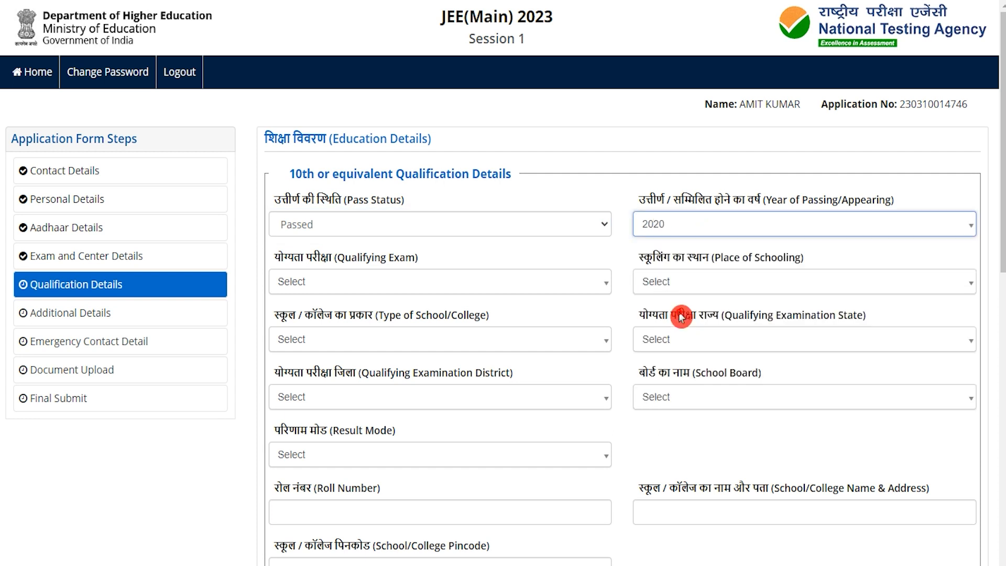
{"action": "left_click", "coordinate": [325, 287]}
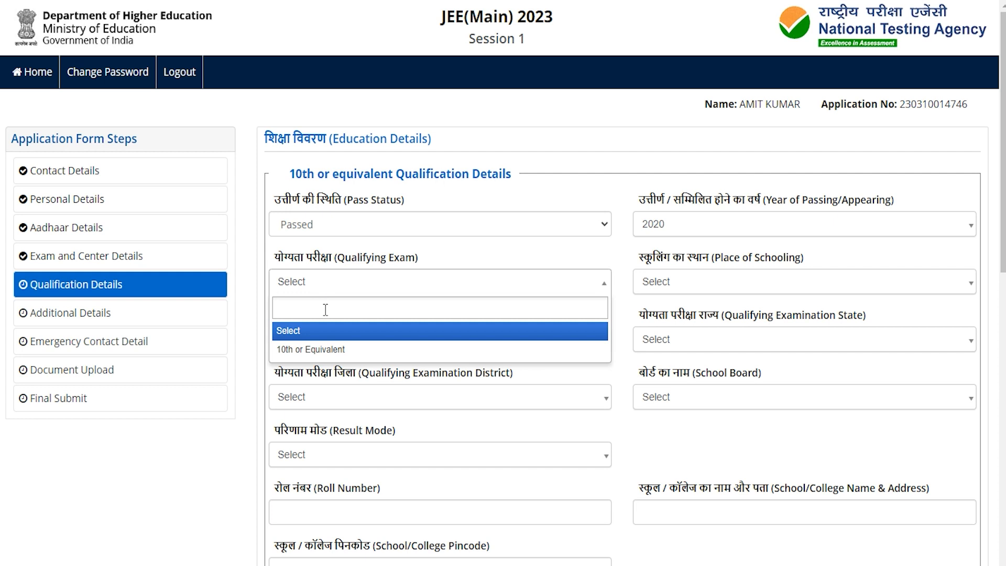
{"action": "left_click", "coordinate": [327, 357]}
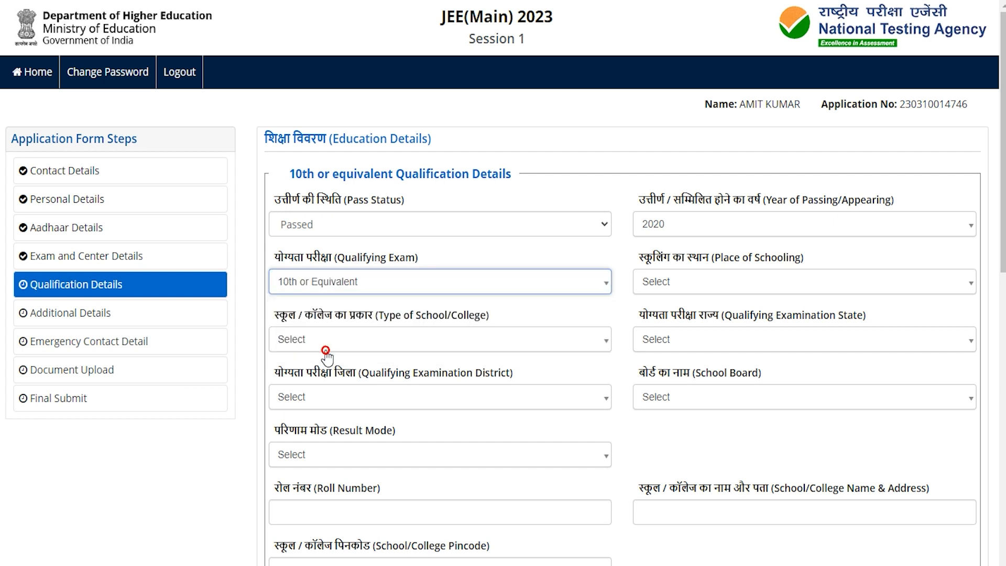
{"action": "left_click", "coordinate": [682, 282]}
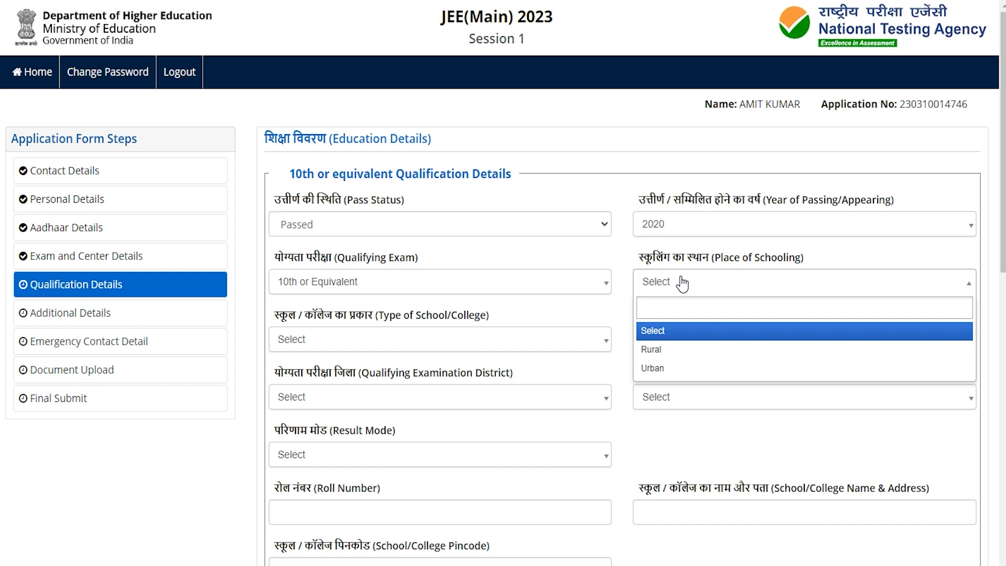
{"action": "left_click", "coordinate": [663, 368]}
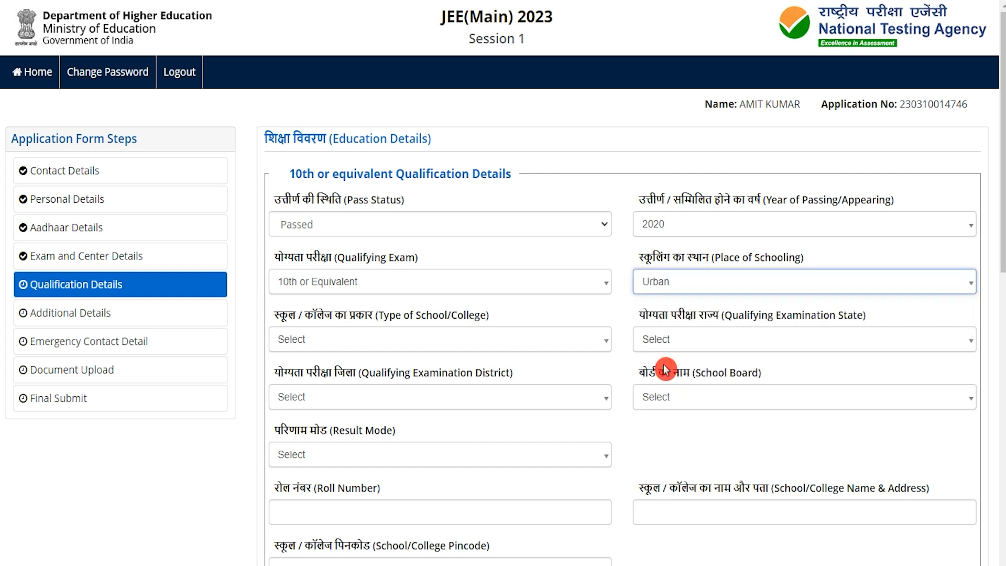
- Set Government School, ANDHRA PRADESH, ANANTAPUR and ANDHRA PRADESH BOARD OF SECONDARY EDUCATION for the 10th
{"action": "left_click", "coordinate": [342, 339]}
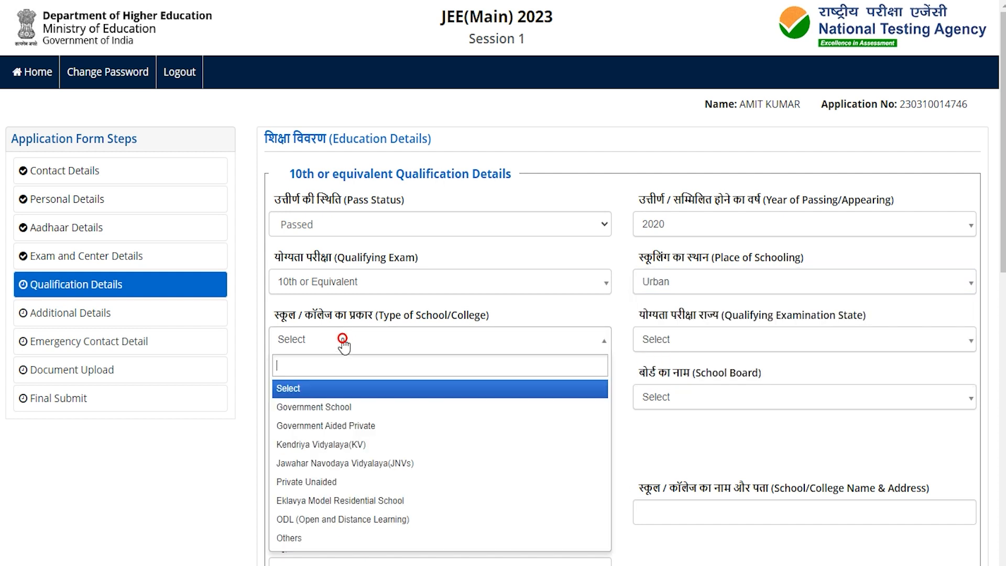
{"action": "left_click", "coordinate": [338, 409]}
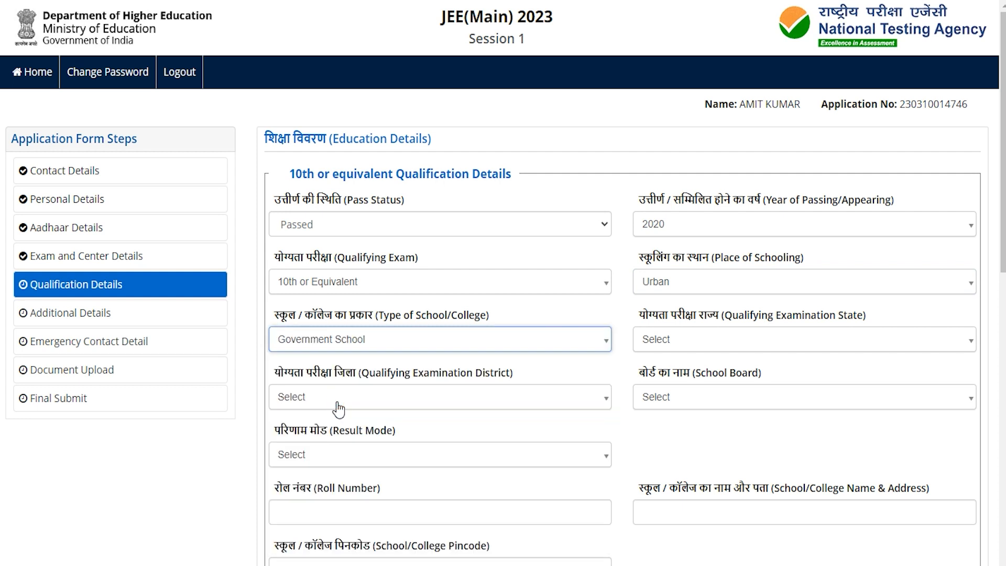
{"action": "left_click", "coordinate": [665, 346]}
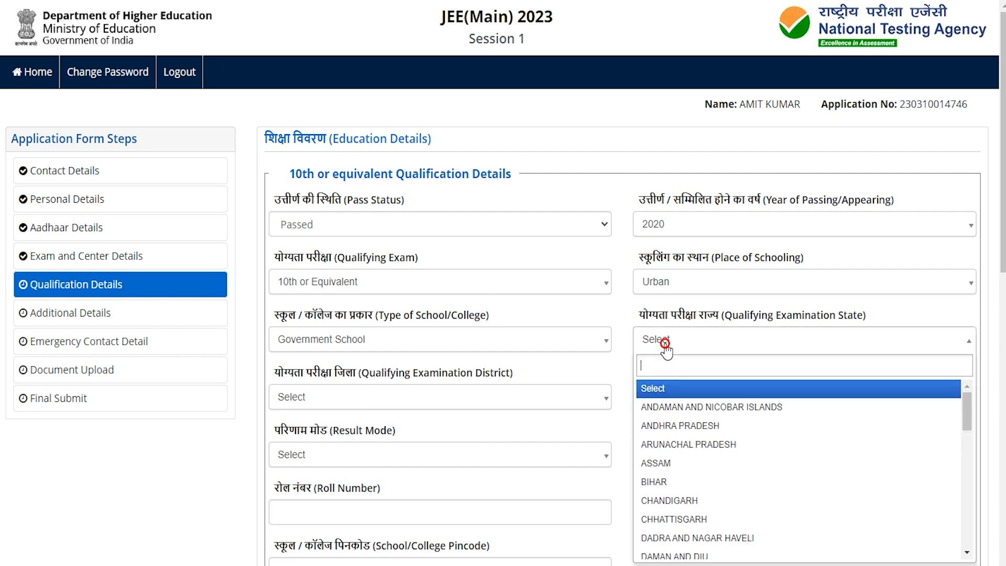
{"action": "left_click", "coordinate": [668, 427]}
{"action": "left_click", "coordinate": [356, 396]}
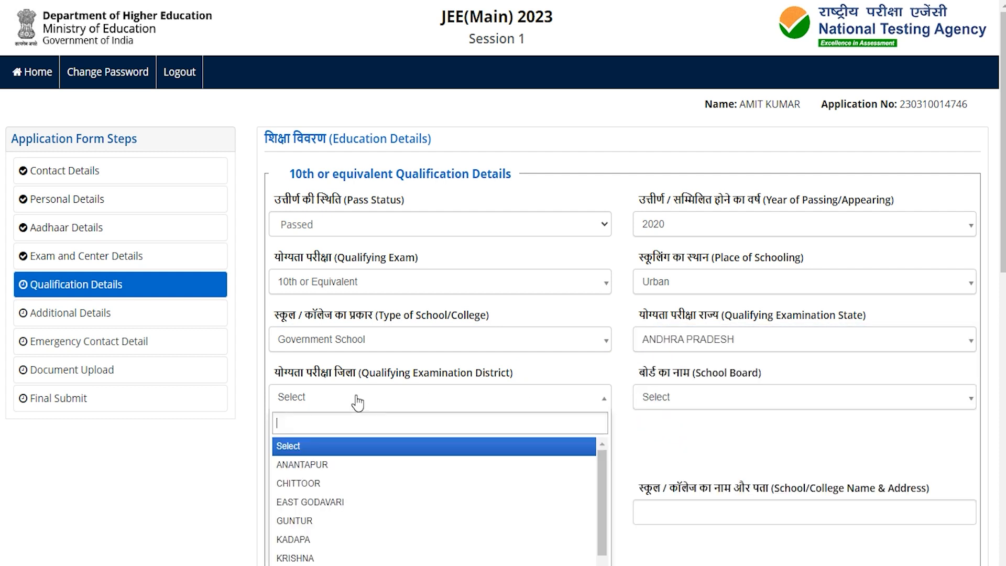
{"action": "left_click", "coordinate": [354, 465]}
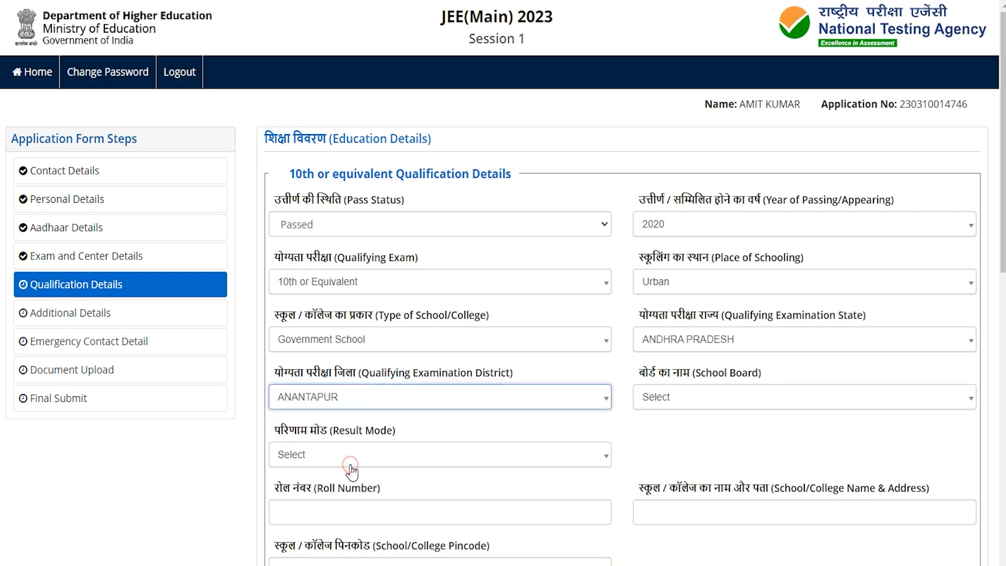
{"action": "left_click", "coordinate": [691, 404]}
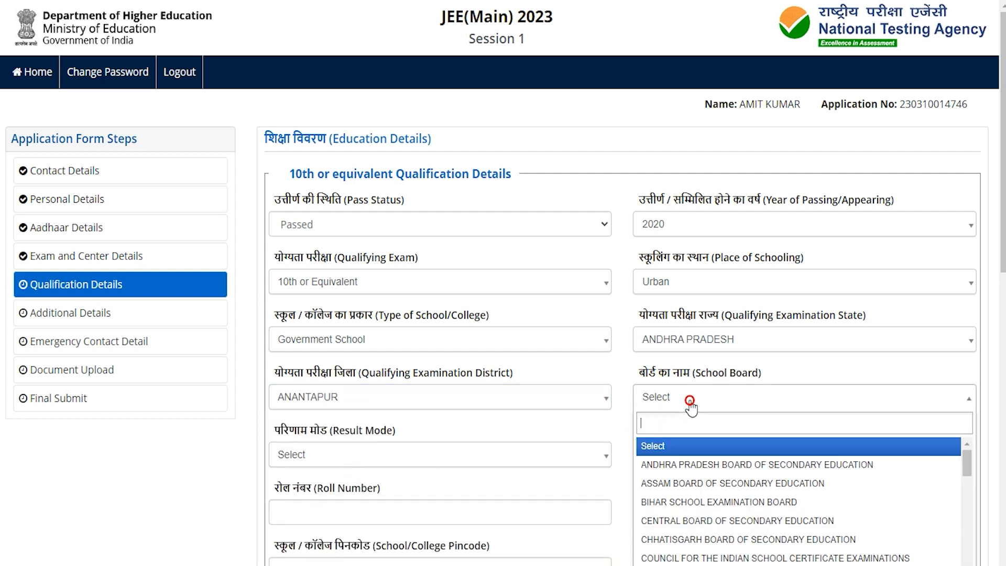
{"action": "left_click", "coordinate": [693, 468]}
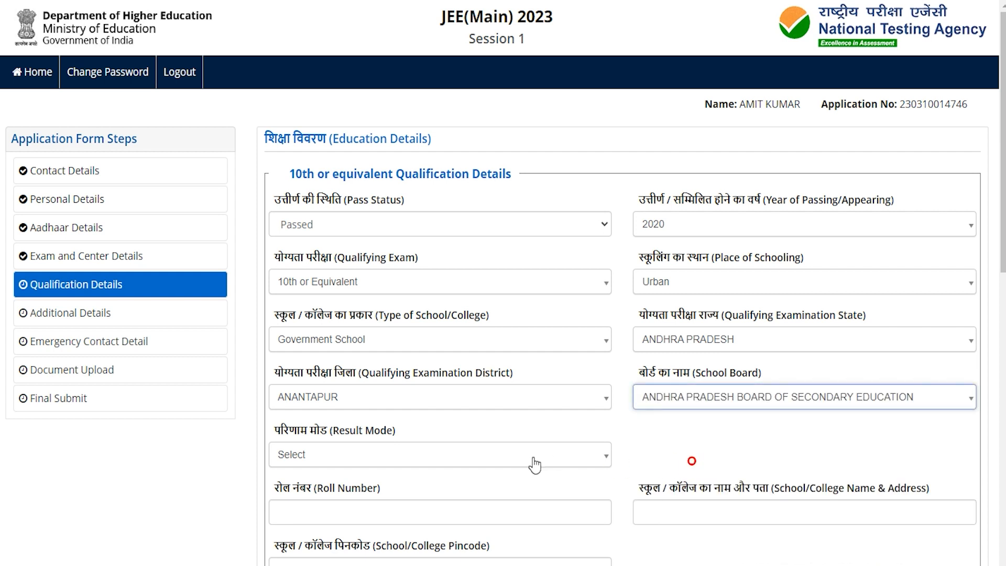
{"action": "left_click", "coordinate": [401, 457]}
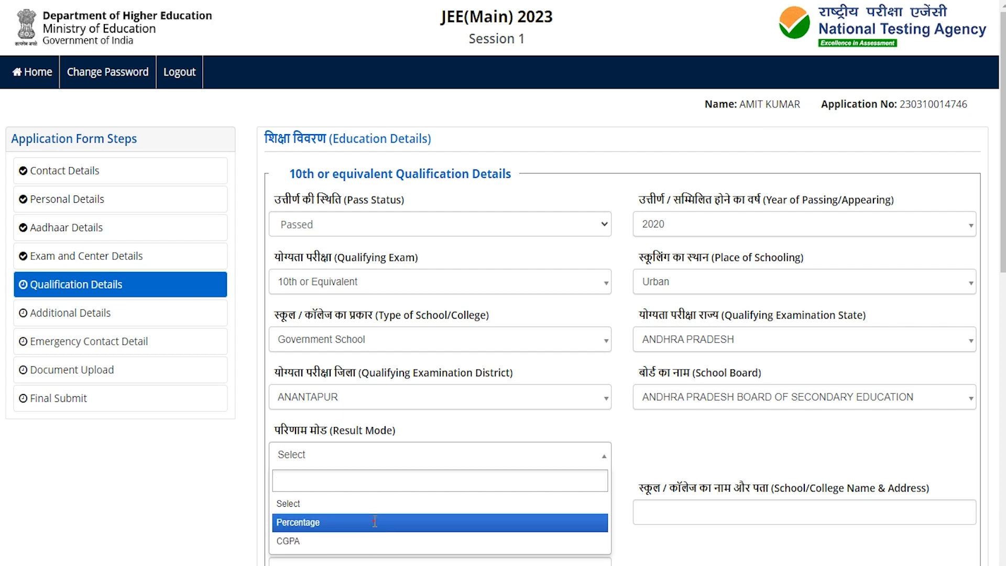
- Record 10th result as Percentage: 450 obtained out of 600 total (75.00%)
{"action": "left_click", "coordinate": [367, 522]}
{"action": "scroll", "coordinate": [356, 262], "scroll_direction": "down", "scroll_amount": 6}
{"action": "left_click", "coordinate": [350, 164]}
{"action": "type", "text": "600"}
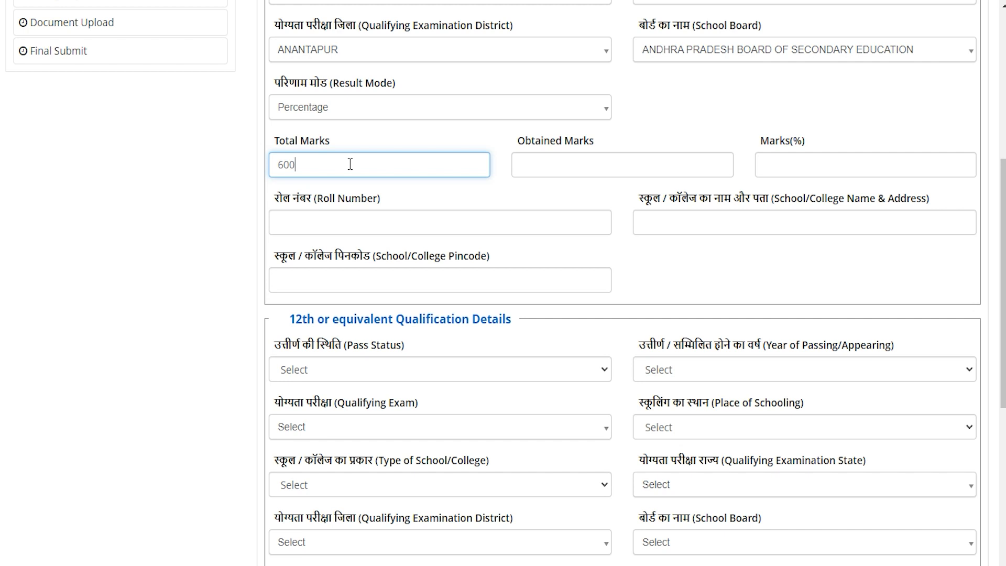
{"action": "key", "text": "Tab"}
{"action": "type", "text": "450"}
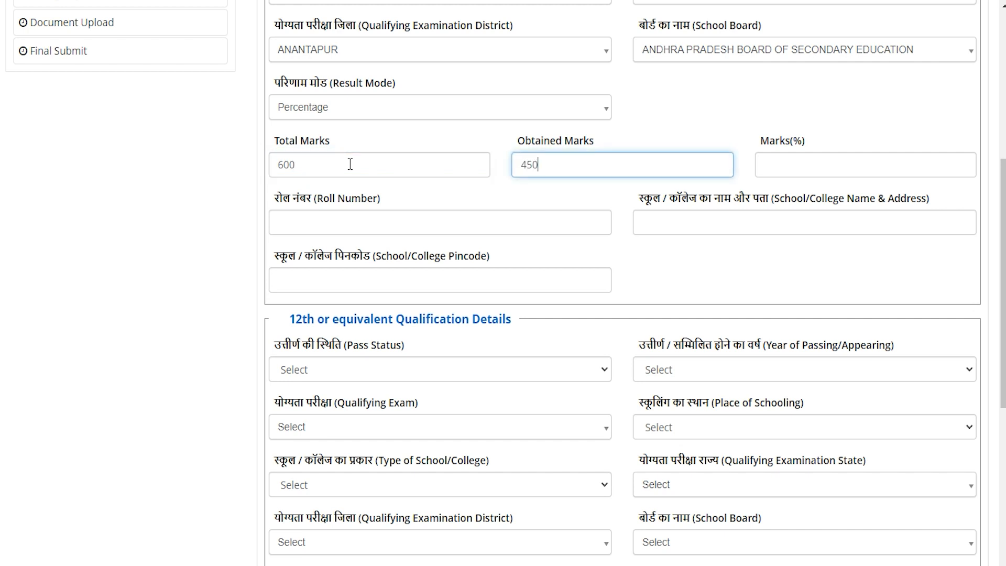
{"action": "key", "text": "Tab"}
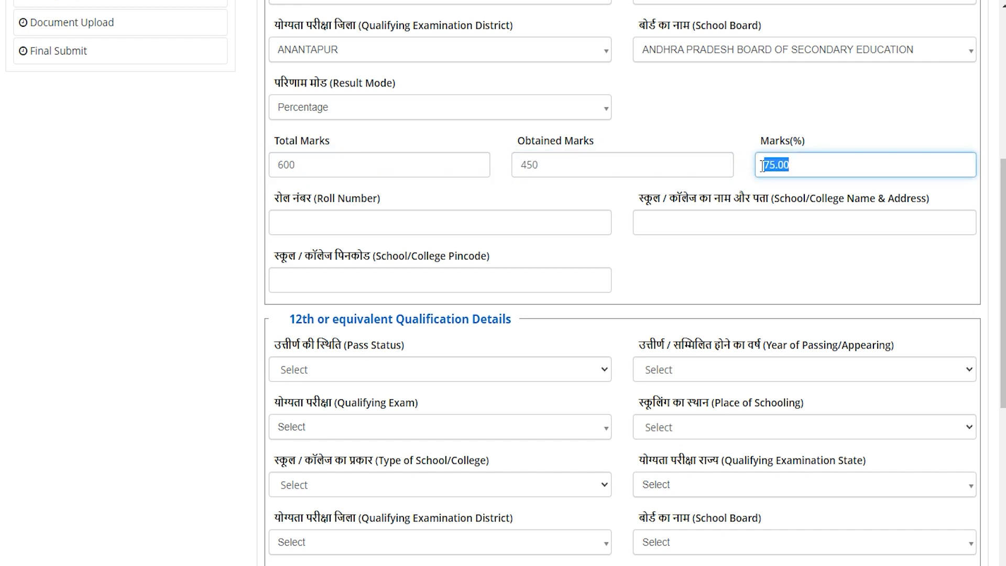
{"action": "left_click", "coordinate": [799, 161]}
{"action": "left_click", "coordinate": [430, 227]}
{"action": "type", "text": "748596"}
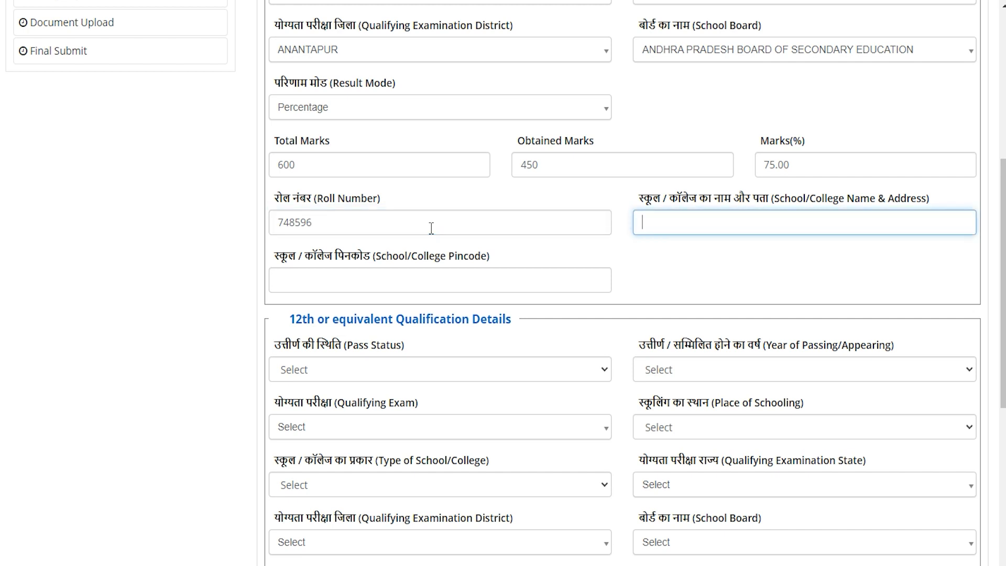
{"action": "type", "text": "Nagal"}
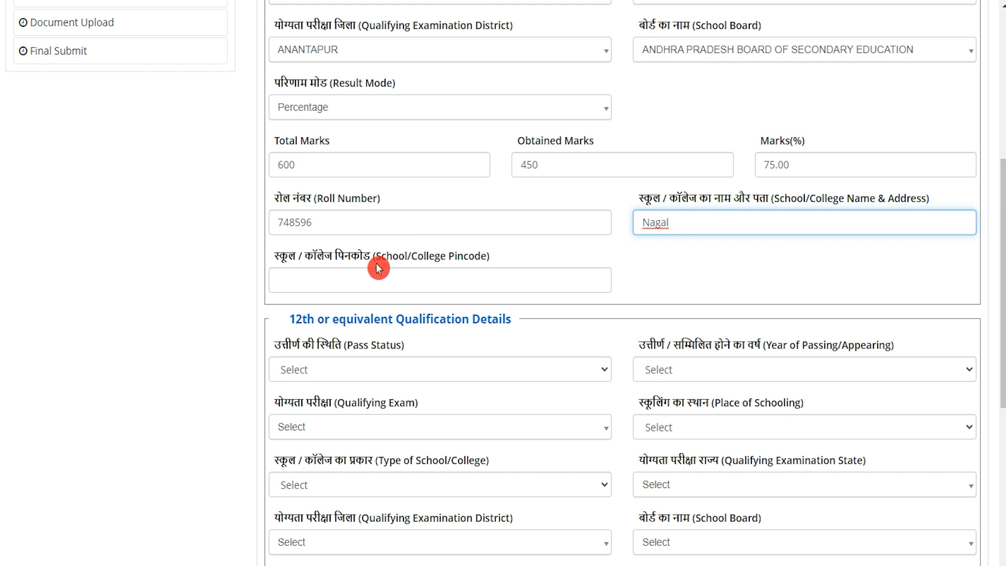
{"action": "left_click", "coordinate": [342, 278]}
{"action": "type", "text": "748596"}
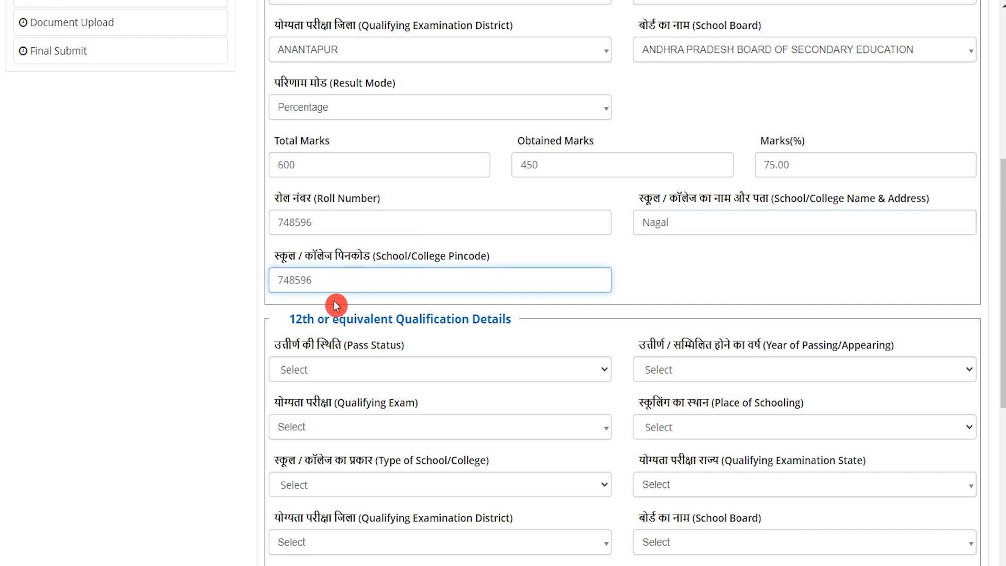
{"action": "left_click_drag", "start_coordinate": [302, 321], "coordinate": [470, 329]}
{"action": "scroll", "coordinate": [562, 321], "scroll_direction": "down", "scroll_amount": 2}
{"action": "scroll", "coordinate": [562, 322], "scroll_direction": "down", "scroll_amount": 5}
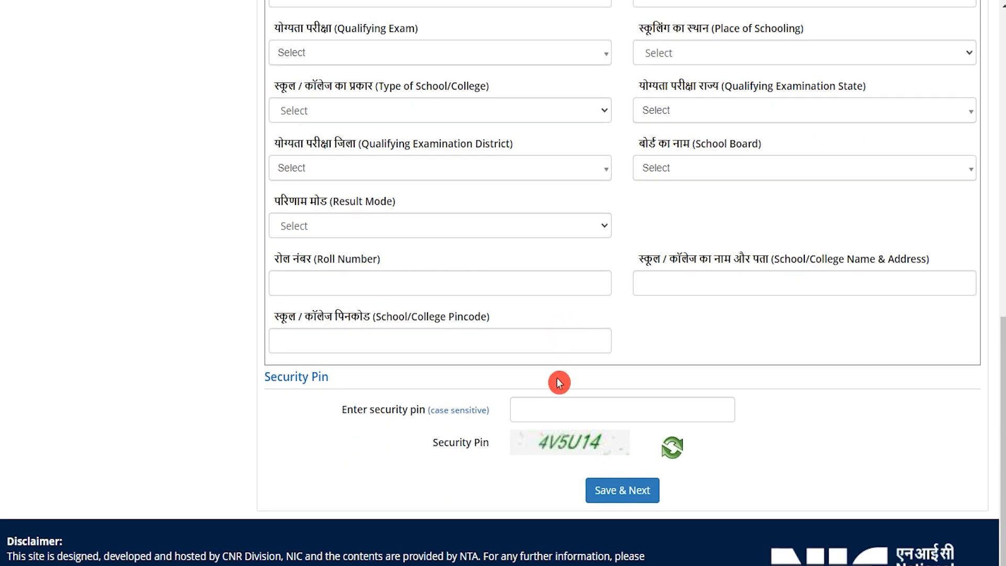
{"action": "left_click", "coordinate": [549, 401]}
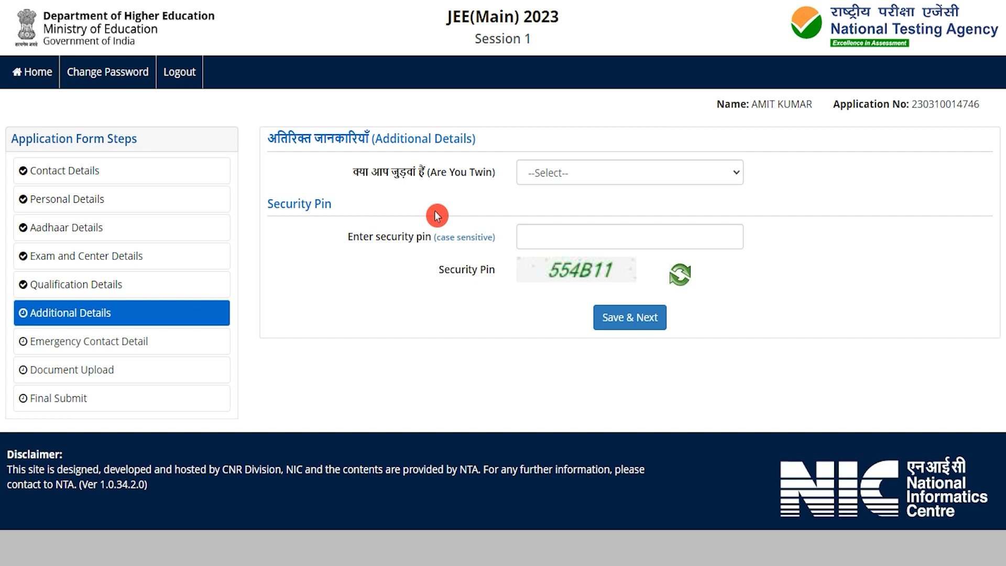
- Answer No to Are You Twin, enter the security pin and save Additional Details
{"action": "left_click_drag", "start_coordinate": [383, 138], "coordinate": [430, 139]}
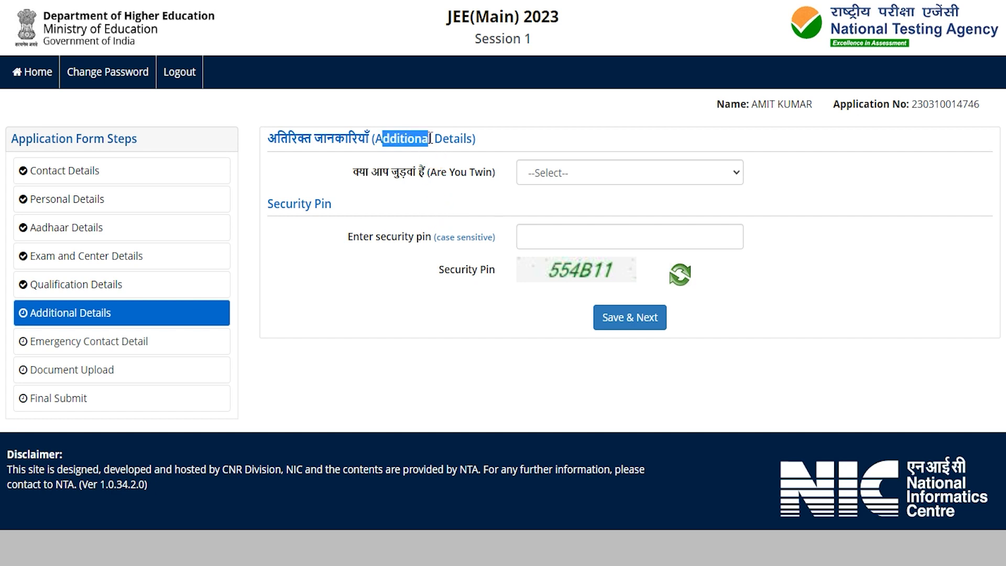
{"action": "left_click_drag", "start_coordinate": [376, 167], "coordinate": [420, 173]}
{"action": "left_click", "coordinate": [545, 173]}
{"action": "left_click", "coordinate": [548, 210]}
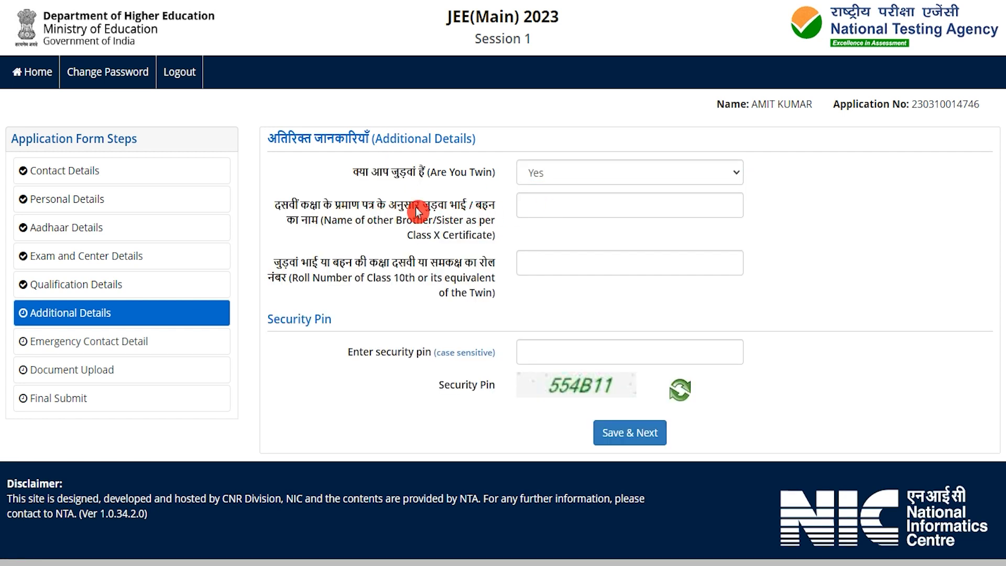
{"action": "left_click", "coordinate": [542, 205]}
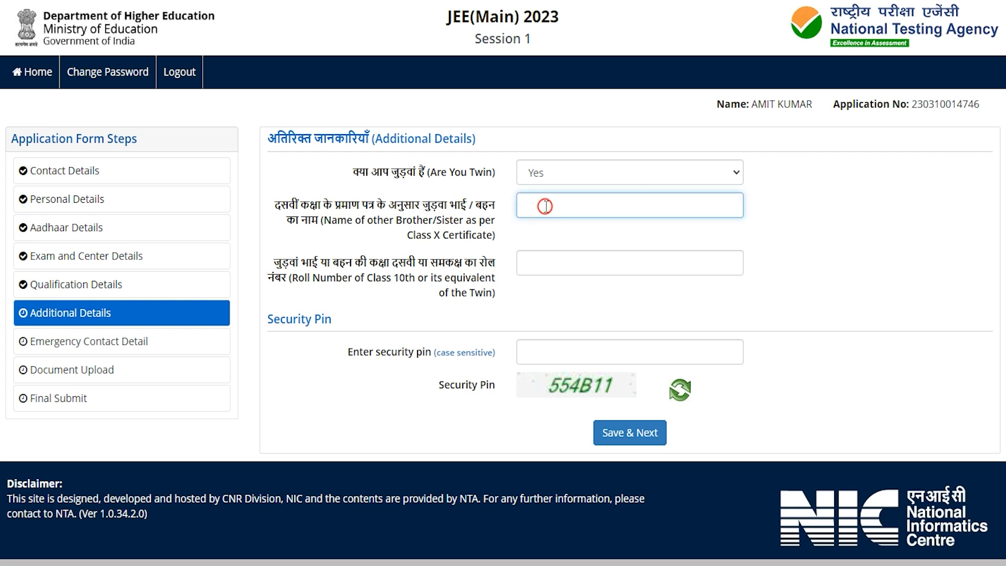
{"action": "left_click_drag", "start_coordinate": [301, 264], "coordinate": [418, 267]}
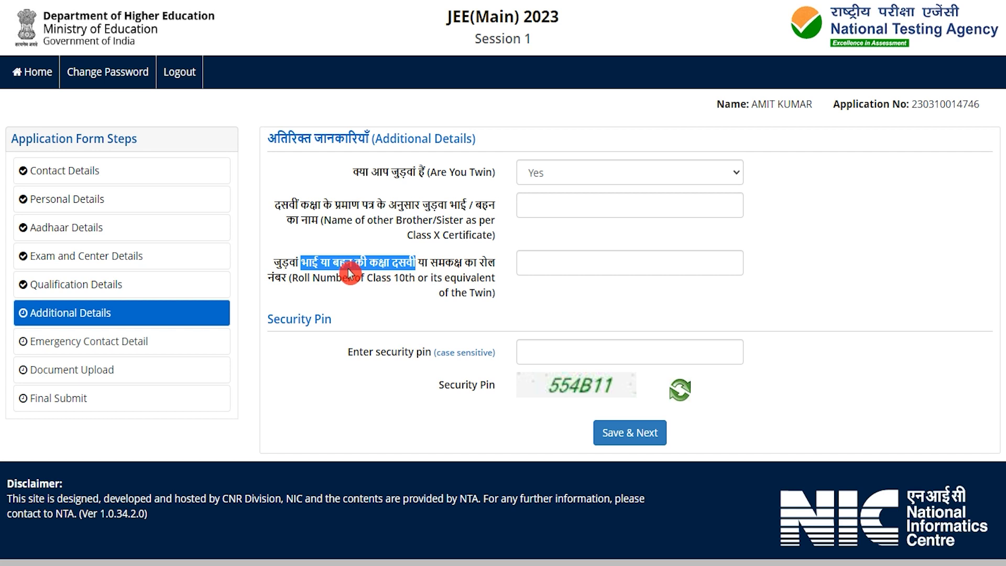
{"action": "left_click", "coordinate": [536, 262]}
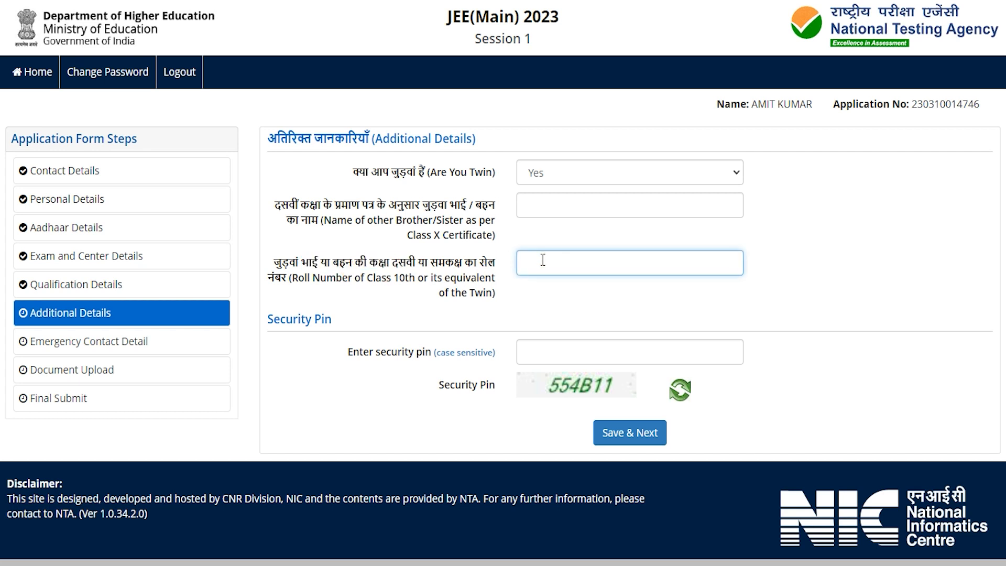
{"action": "left_click", "coordinate": [545, 181]}
{"action": "left_click", "coordinate": [541, 220]}
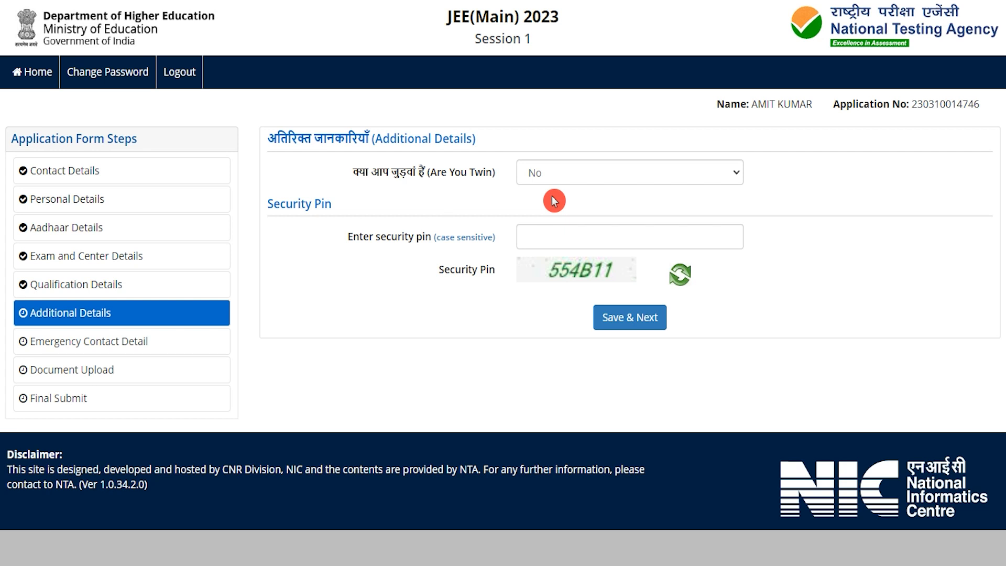
{"action": "left_click", "coordinate": [555, 237]}
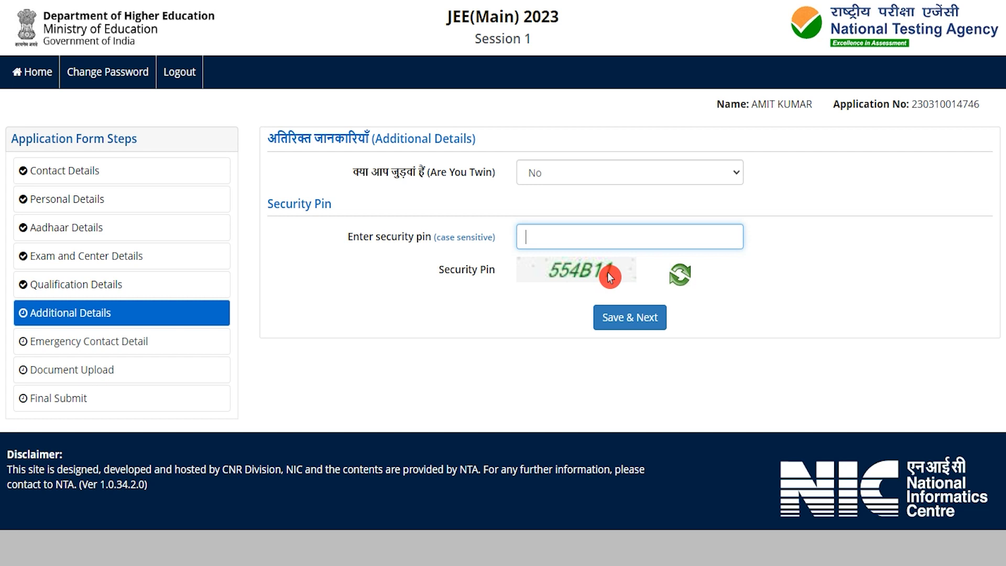
{"action": "left_click", "coordinate": [628, 318]}
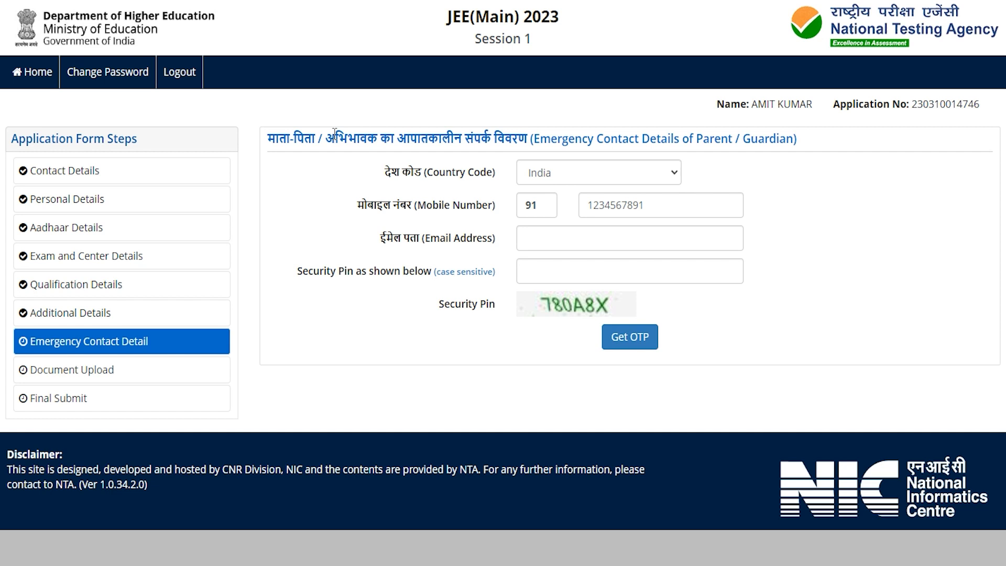
- Keep India as country code, enter the parent's mobile and e-mail, and verify both OTPs
{"action": "left_click_drag", "start_coordinate": [295, 139], "coordinate": [481, 138]}
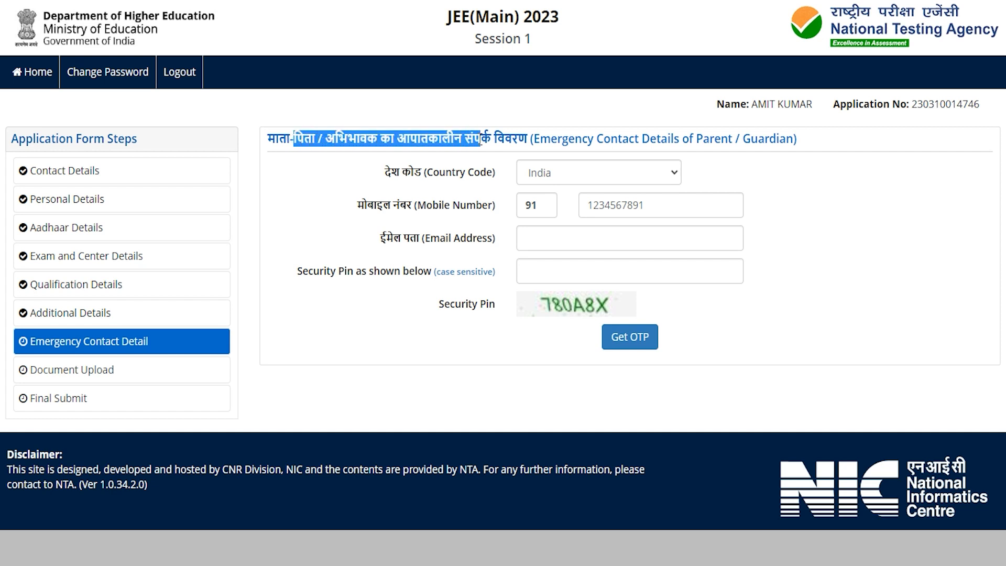
{"action": "left_click", "coordinate": [552, 175]}
{"action": "left_click", "coordinate": [553, 176]}
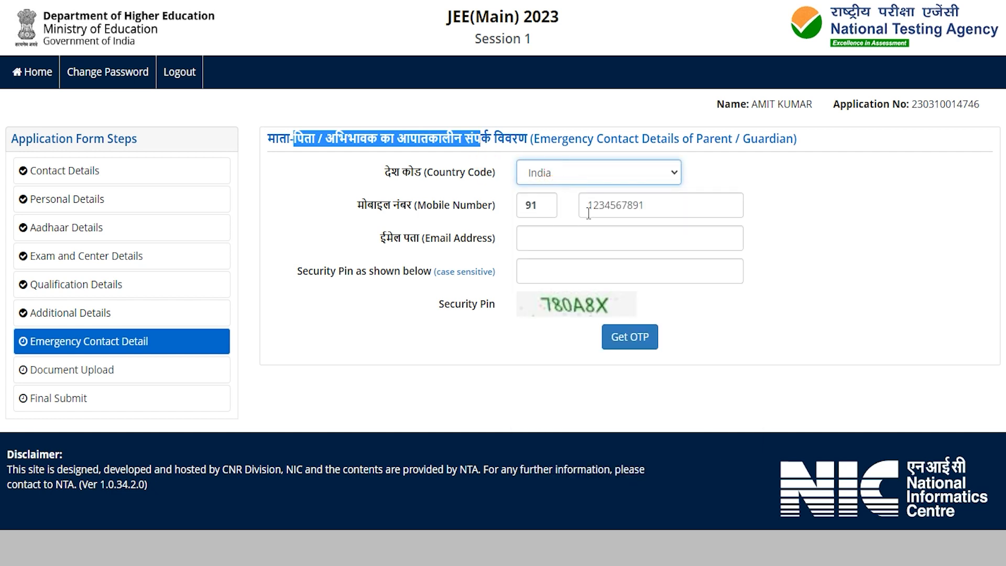
{"action": "left_click", "coordinate": [656, 209]}
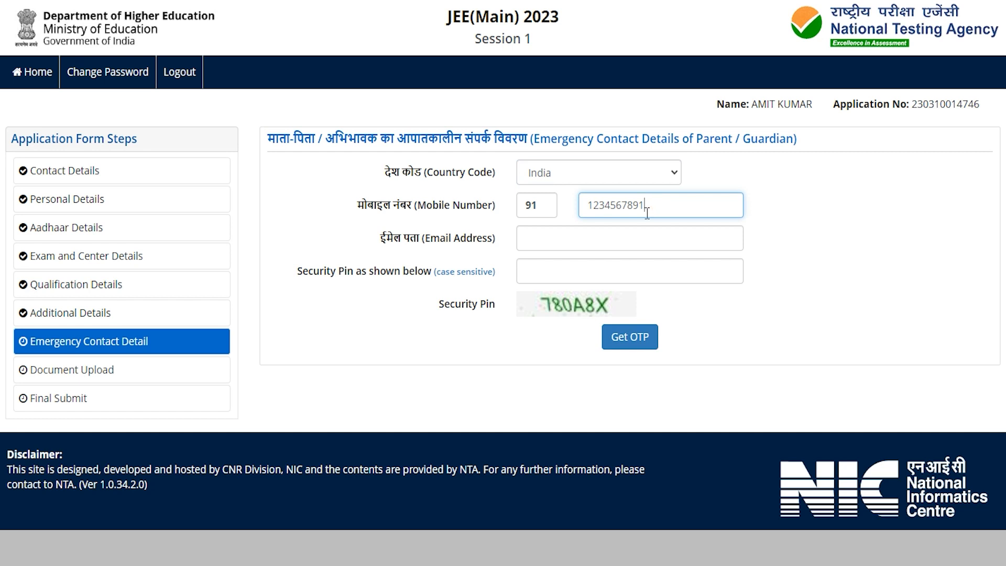
{"action": "left_click", "coordinate": [553, 236]}
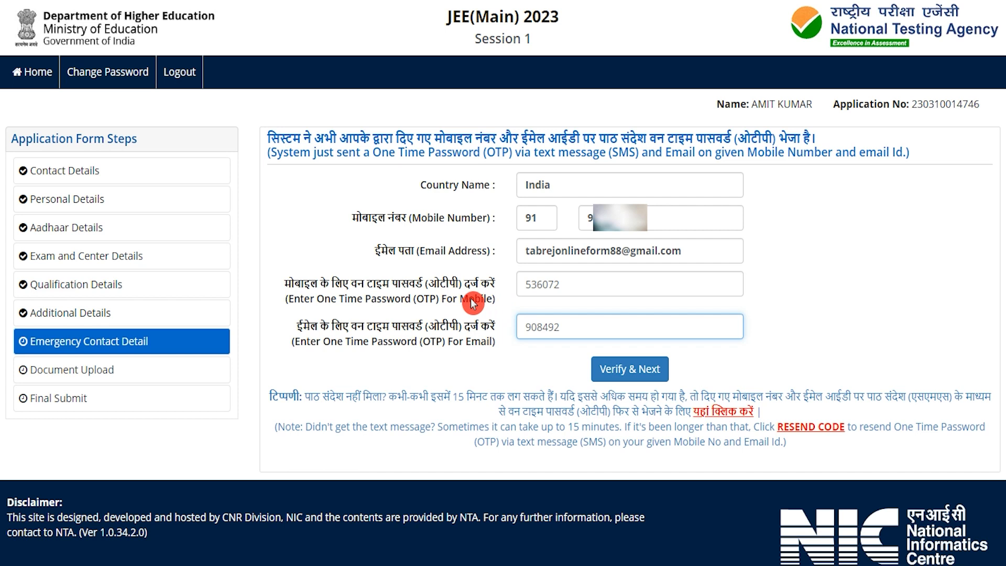
{"action": "left_click_drag", "start_coordinate": [338, 299], "coordinate": [430, 314]}
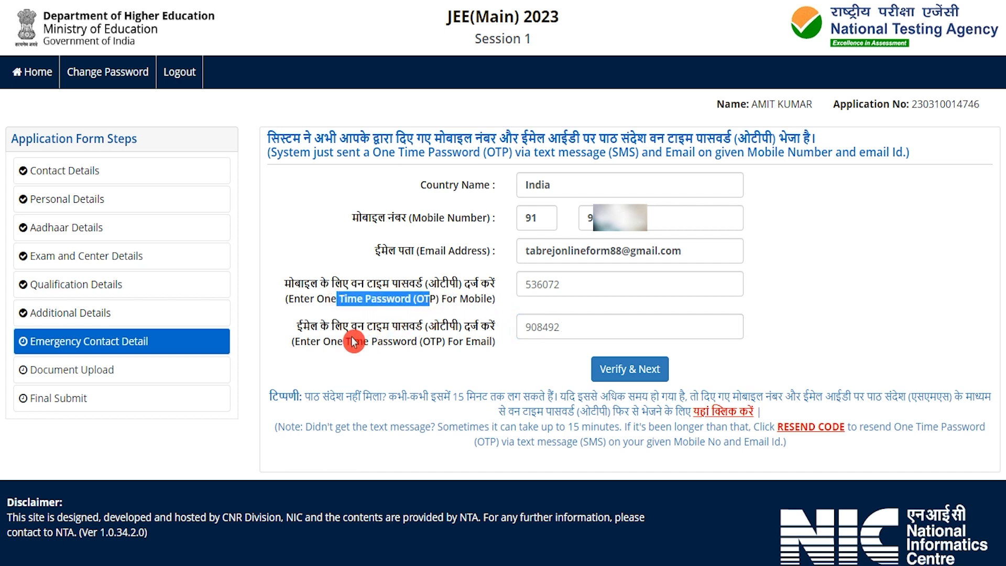
{"action": "left_click_drag", "start_coordinate": [350, 341], "coordinate": [407, 341]}
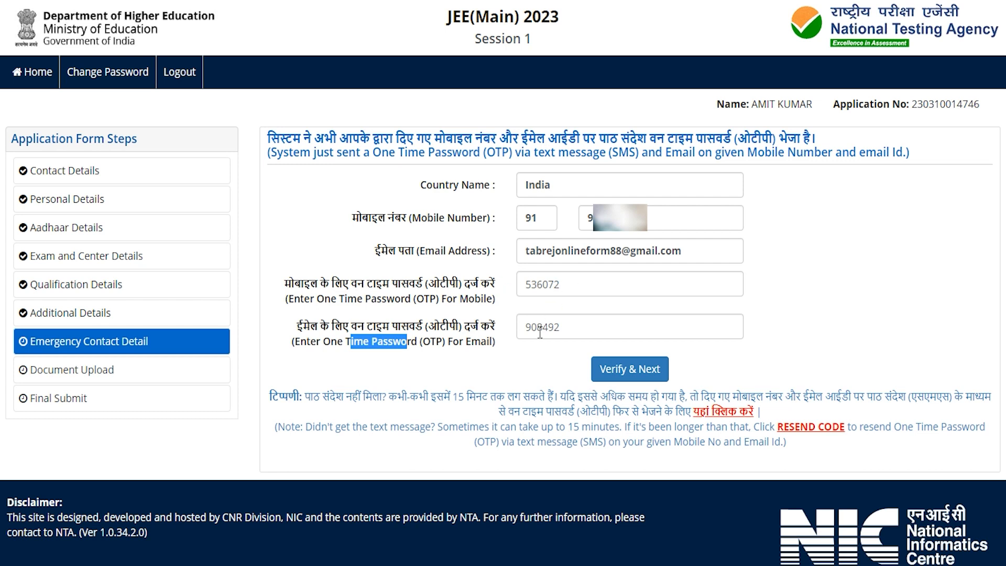
{"action": "left_click", "coordinate": [620, 371]}
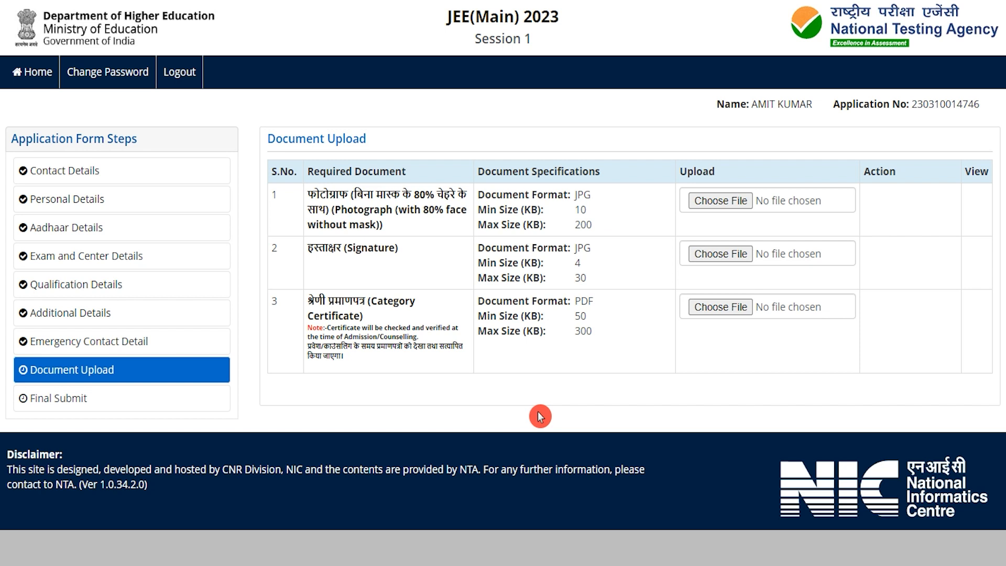
- Review the photograph, signature and category certificate upload requirements, then focus the security pin field
{"action": "left_click_drag", "start_coordinate": [343, 248], "coordinate": [371, 249]}
{"action": "left_click", "coordinate": [333, 304]}
{"action": "left_click_drag", "start_coordinate": [333, 305], "coordinate": [381, 305]}
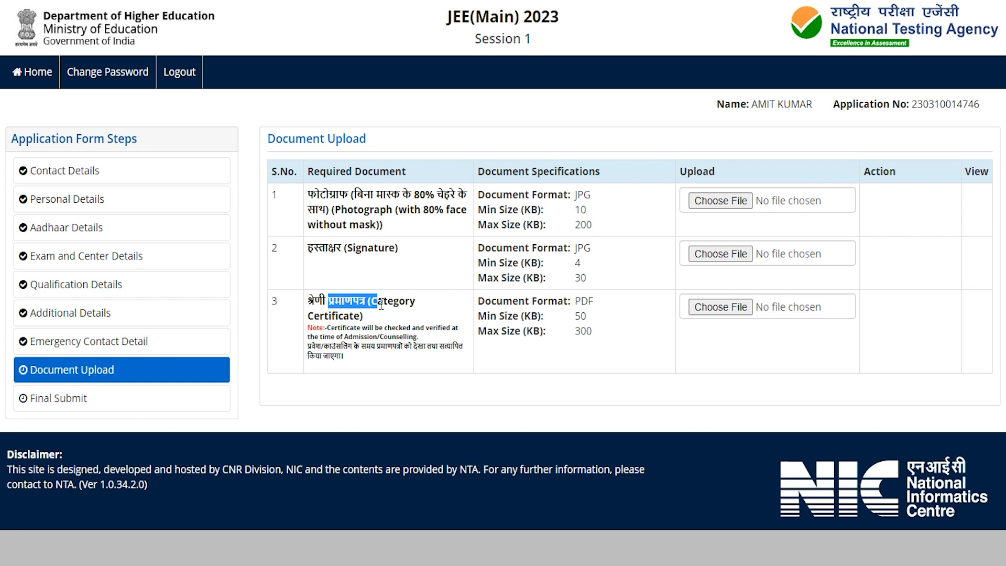
{"action": "left_click", "coordinate": [401, 201]}
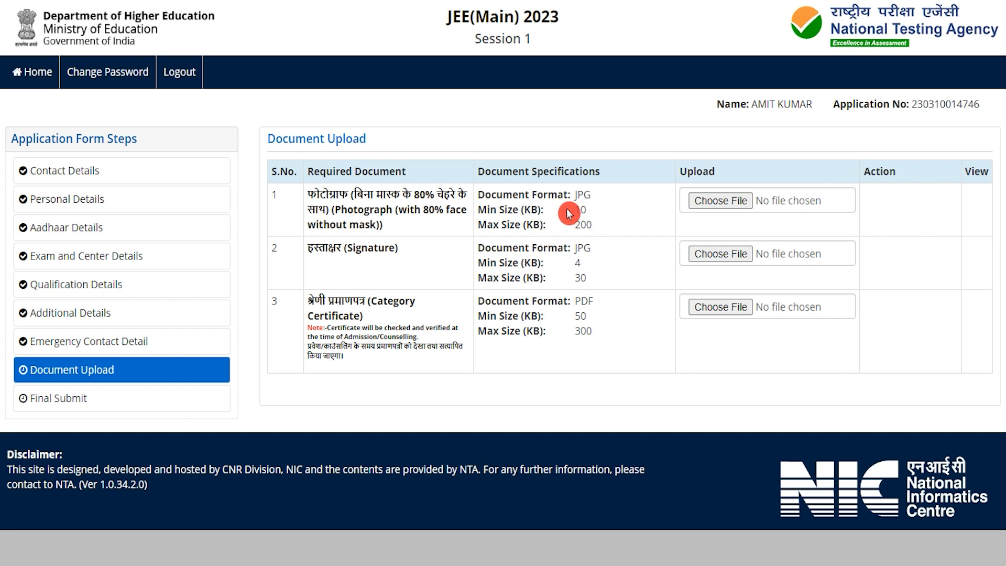
{"action": "double_click", "coordinate": [580, 225]}
{"action": "left_click_drag", "start_coordinate": [583, 196], "coordinate": [571, 197]}
{"action": "mouse_move", "coordinate": [575, 262]}
{"action": "left_mouse_down"}
{"action": "mouse_move", "coordinate": [592, 277]}
{"action": "mouse_move", "coordinate": [576, 248]}
{"action": "left_mouse_up"}
{"action": "left_click_drag", "start_coordinate": [576, 325], "coordinate": [579, 326]}
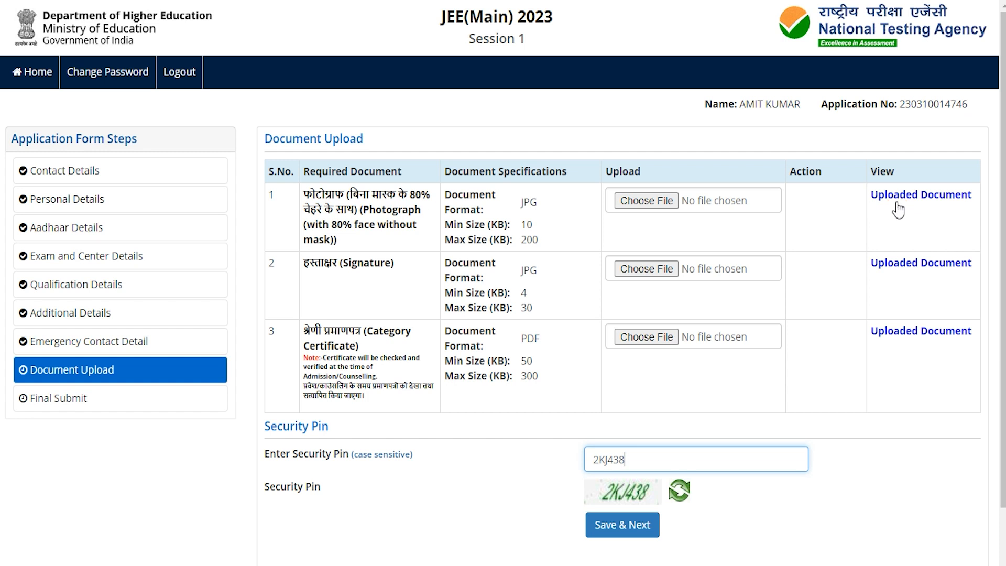
{"action": "left_click", "coordinate": [685, 452]}
- Save the uploaded documents, confirm the form submission, and dismiss the review page notice
{"action": "left_click", "coordinate": [630, 527]}
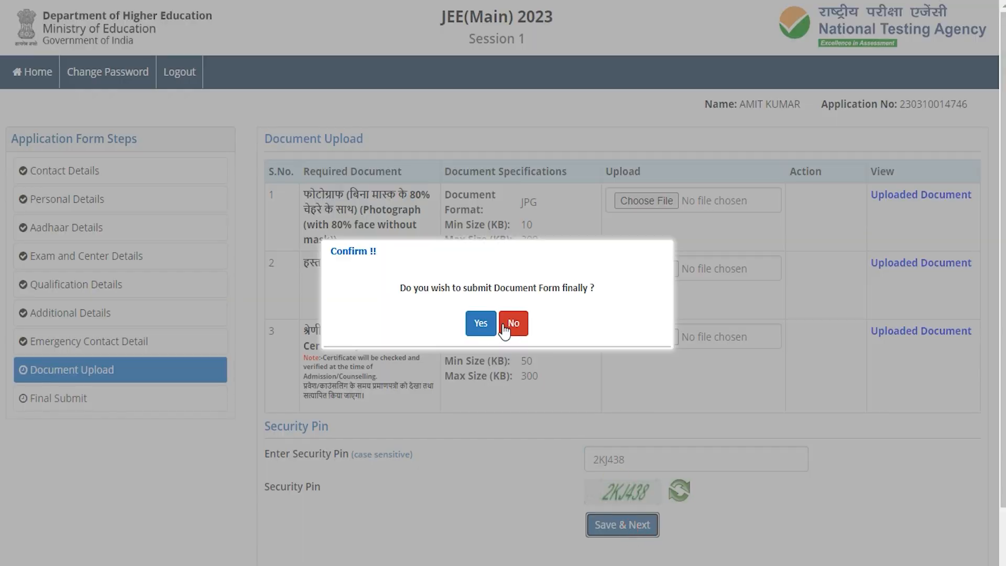
{"action": "left_click", "coordinate": [481, 326]}
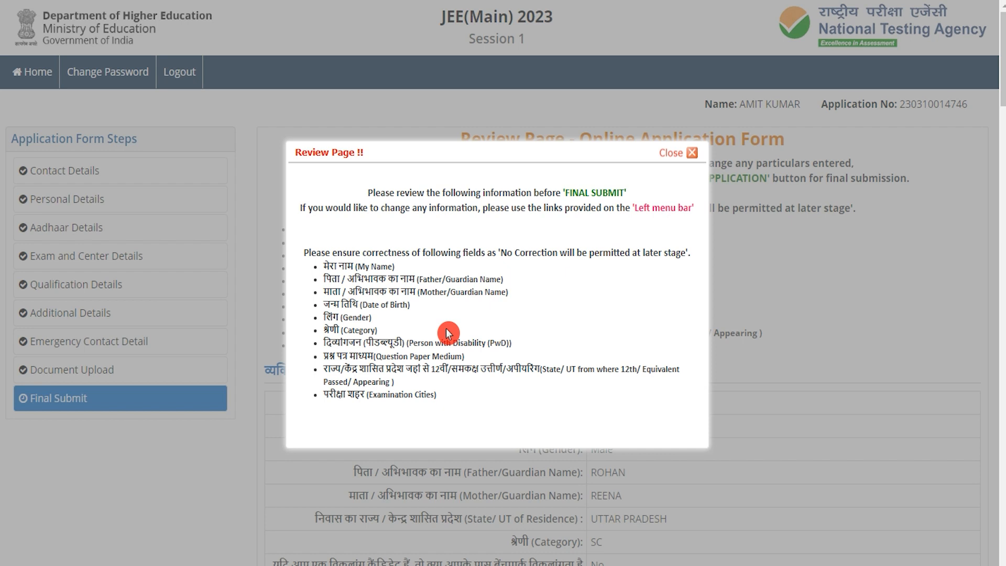
{"action": "key", "text": "Escape"}
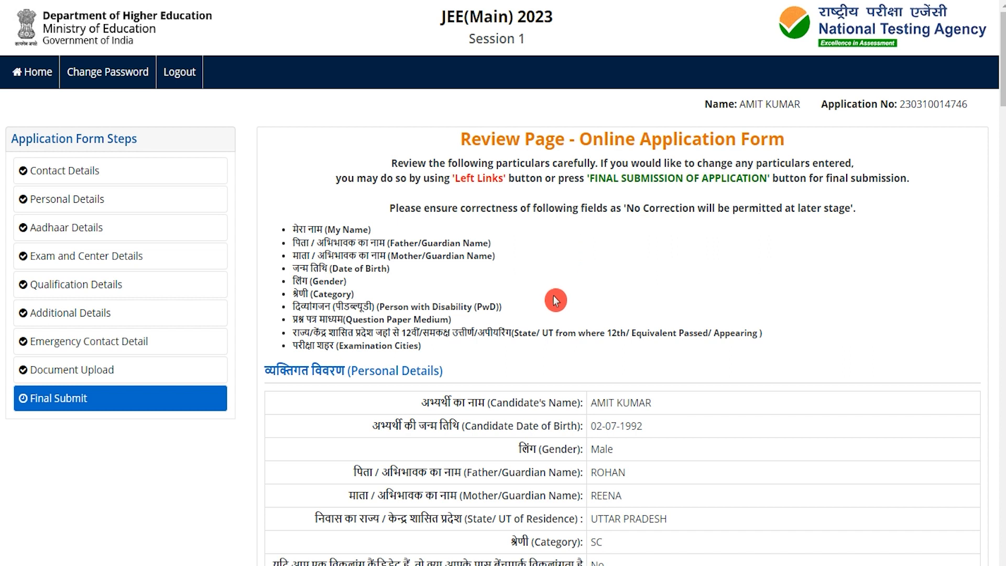
- Verify the 12th-passed state and contact details particulars, accept the declaration, and finally submit
{"action": "scroll", "coordinate": [554, 295], "scroll_direction": "down", "scroll_amount": 5}
{"action": "scroll", "coordinate": [553, 294], "scroll_direction": "down", "scroll_amount": 15}
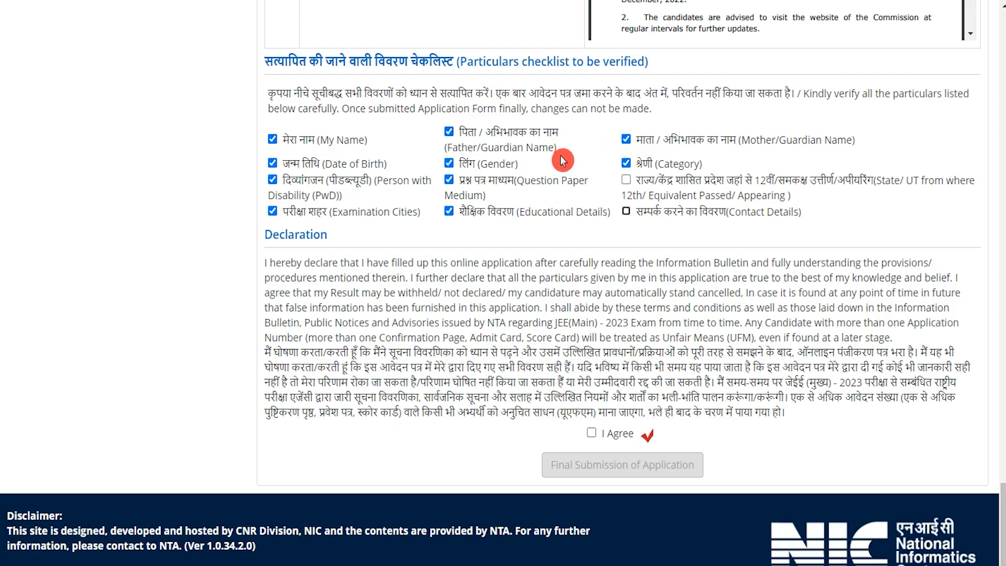
{"action": "left_click", "coordinate": [627, 179]}
{"action": "left_click", "coordinate": [627, 212]}
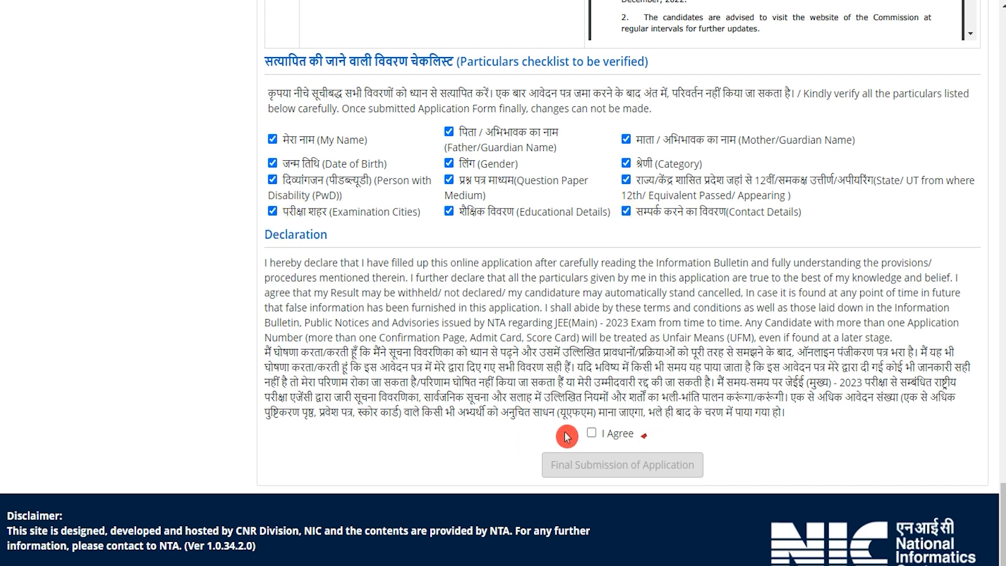
{"action": "left_click", "coordinate": [592, 433]}
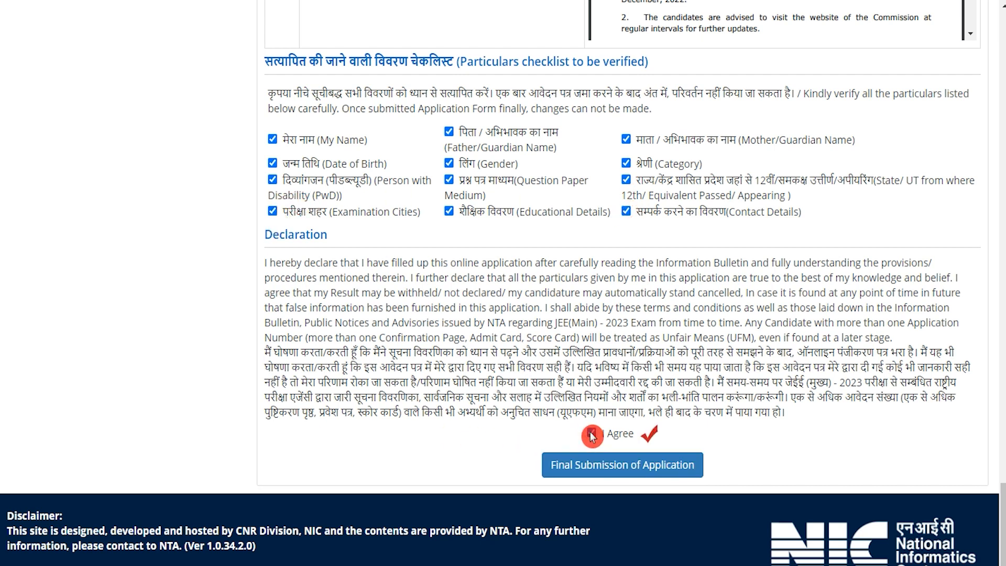
{"action": "left_click", "coordinate": [608, 466]}
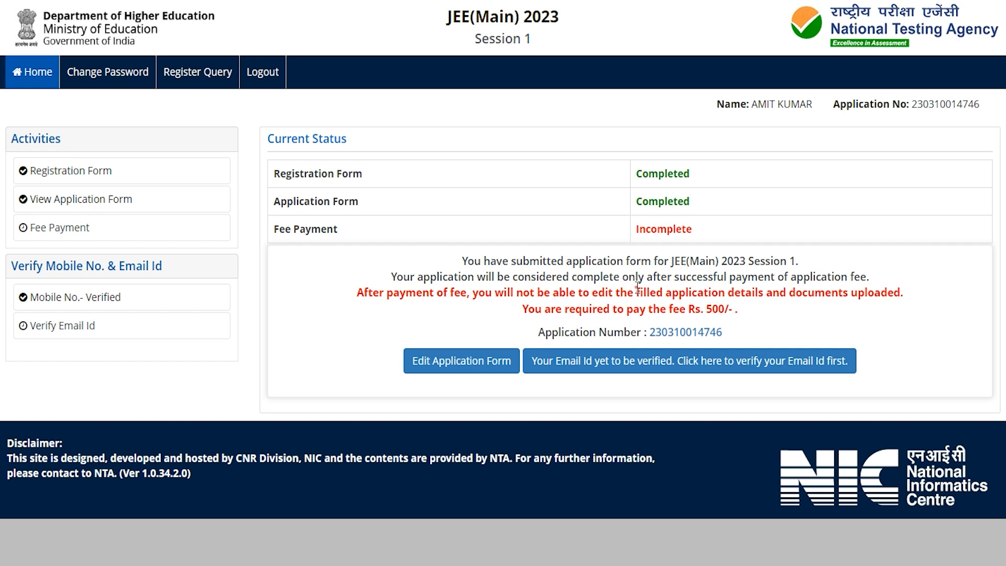
- Highlight the dashboard warning about editing the application after fee payment
{"action": "left_click_drag", "start_coordinate": [637, 291], "coordinate": [740, 292]}
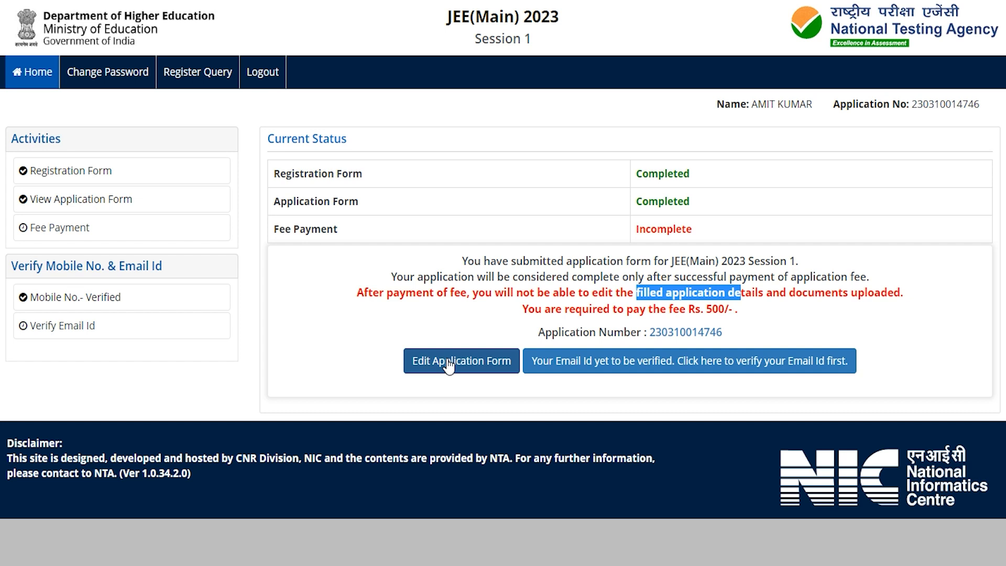
{"action": "left_click_drag", "start_coordinate": [594, 288], "coordinate": [553, 295]}
{"action": "left_click", "coordinate": [594, 287]}
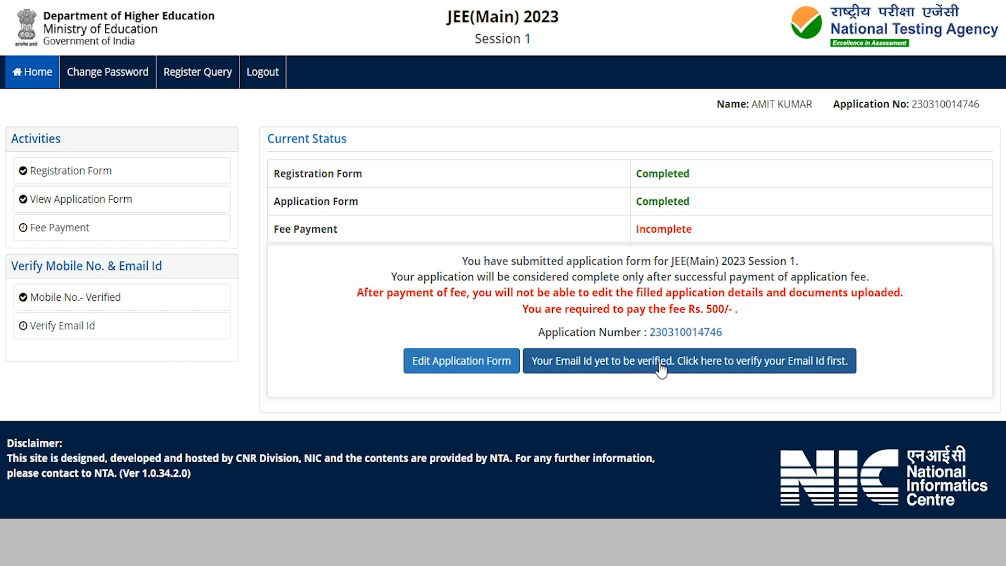
- Get an email OTP using a fresh security pin, verify it, and return home
{"action": "left_click", "coordinate": [796, 368]}
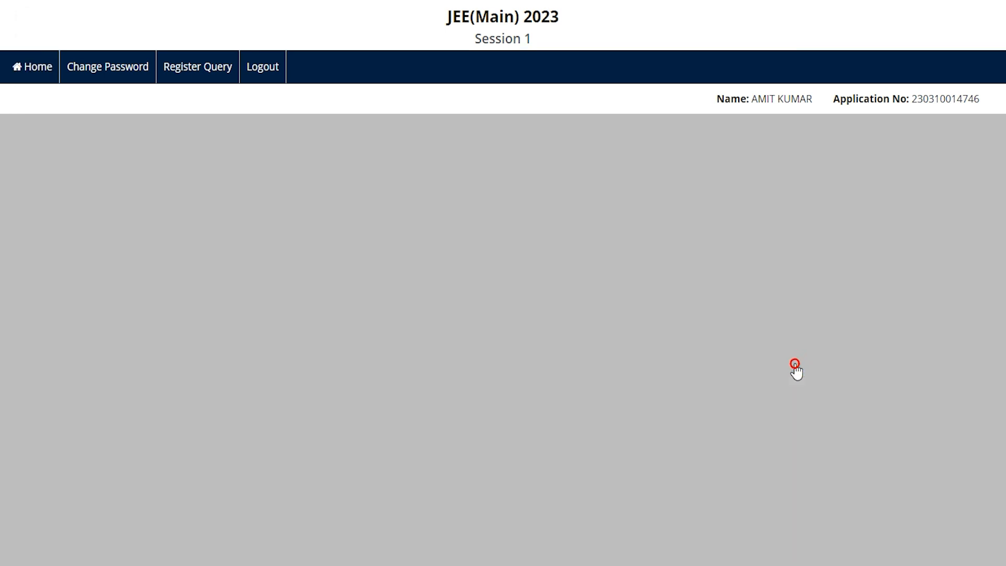
{"action": "left_click", "coordinate": [683, 269]}
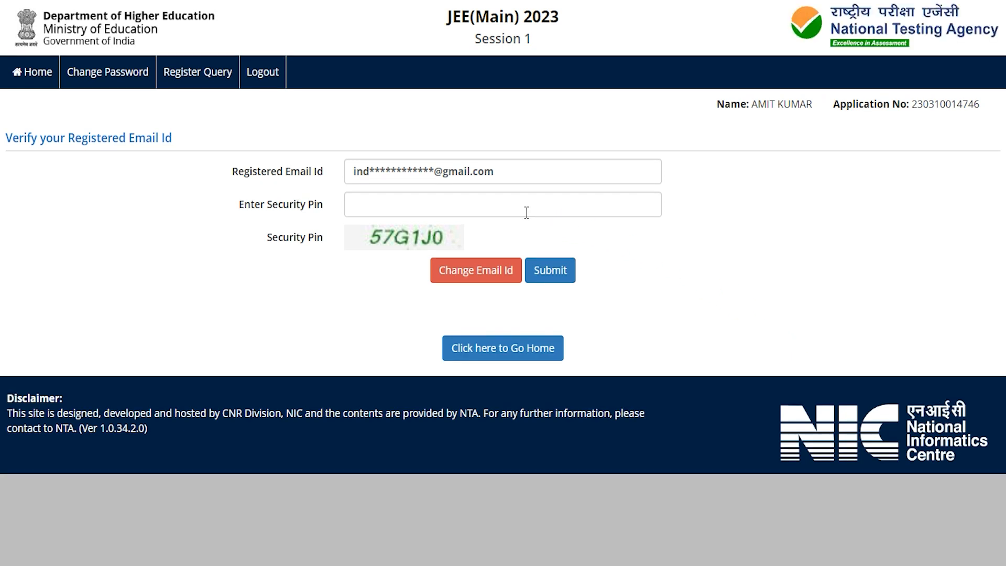
{"action": "left_click", "coordinate": [525, 206]}
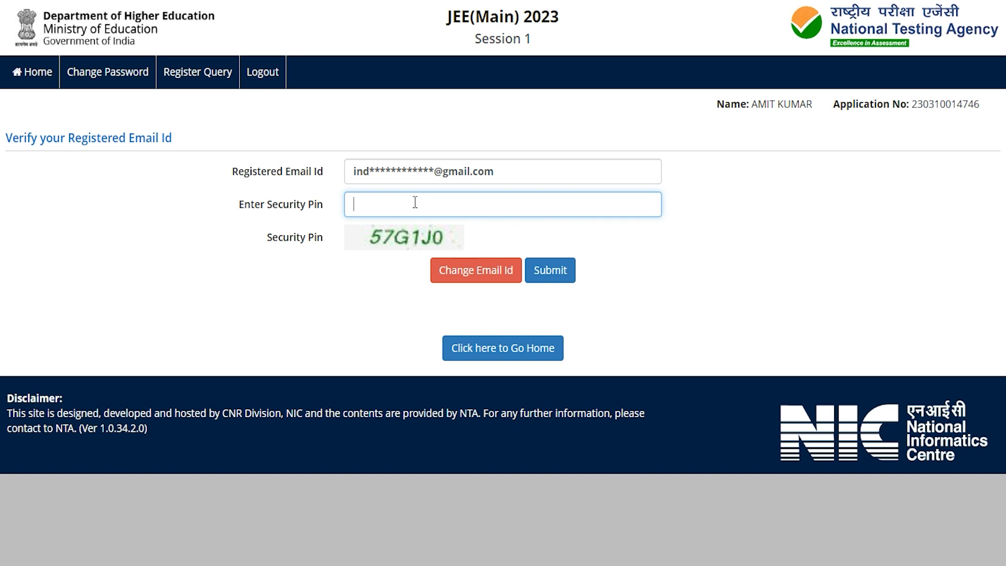
{"action": "left_click", "coordinate": [558, 273]}
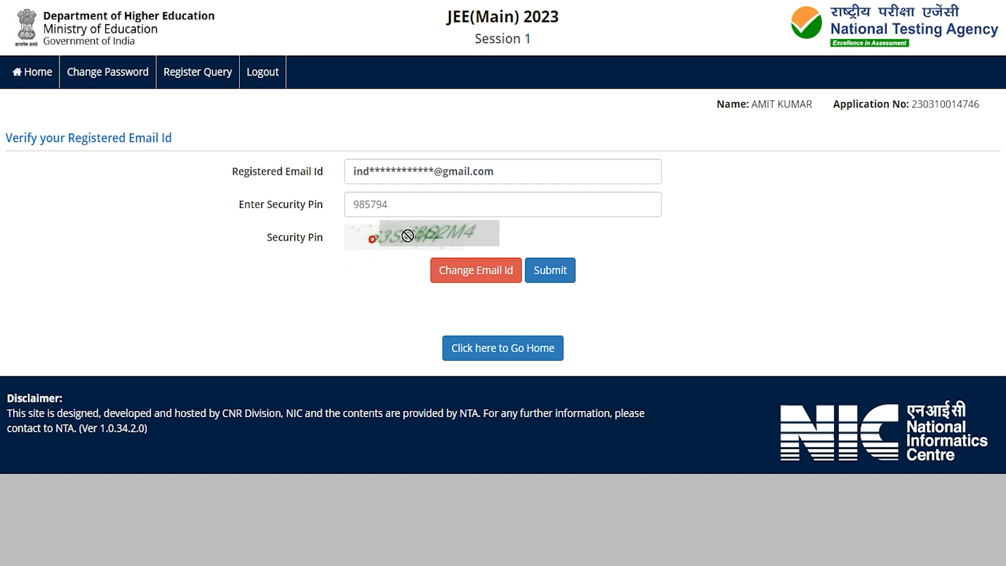
{"action": "left_click", "coordinate": [542, 276]}
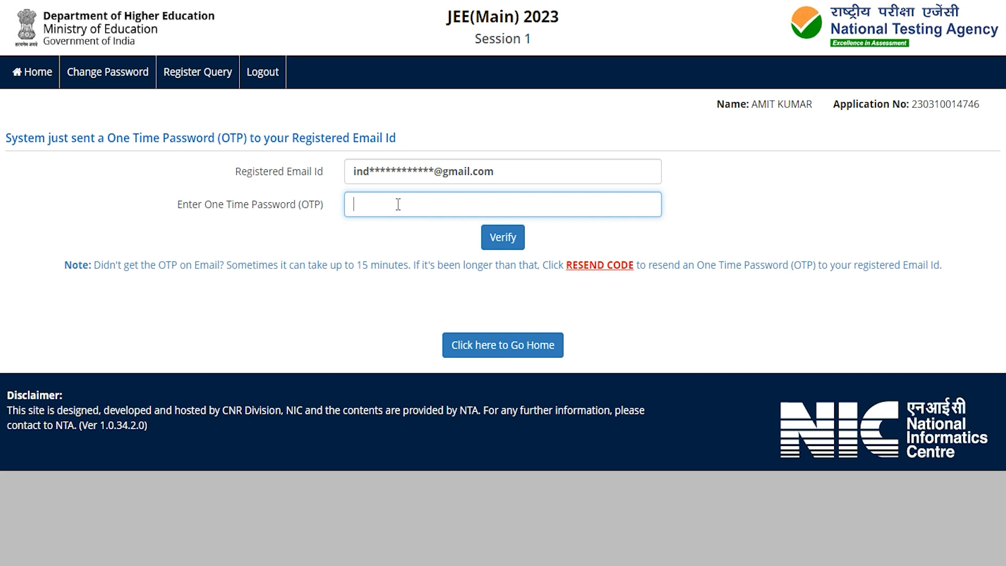
{"action": "left_click", "coordinate": [506, 239]}
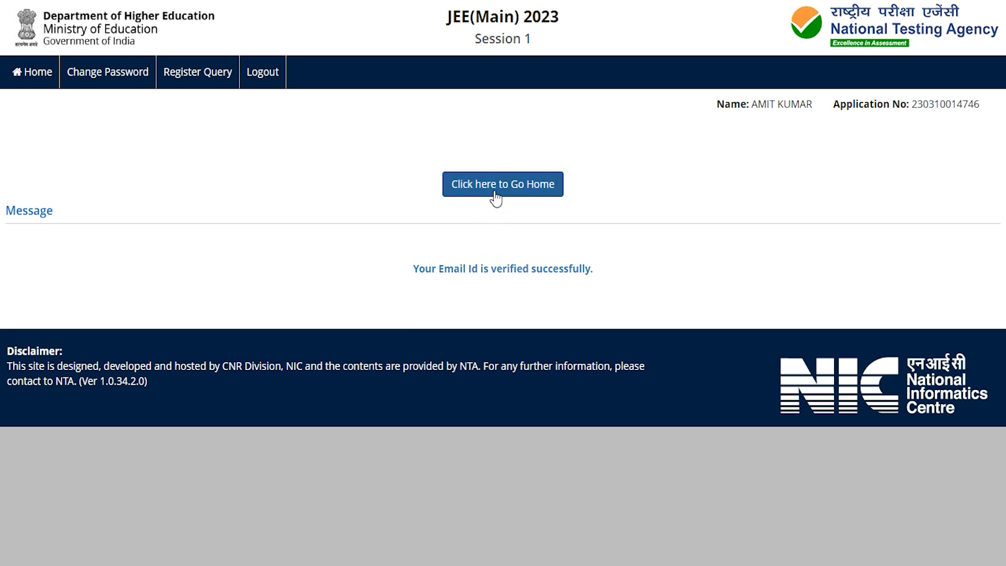
{"action": "left_click", "coordinate": [495, 189]}
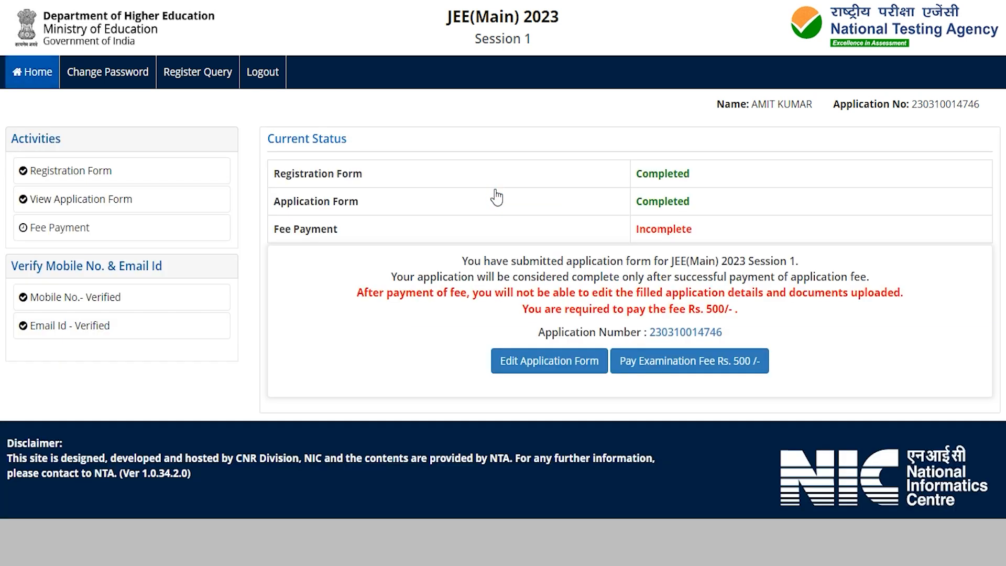
- Choose Online Payment for the Rs. 500 examination fee and confirm proceeding
{"action": "left_click", "coordinate": [673, 361]}
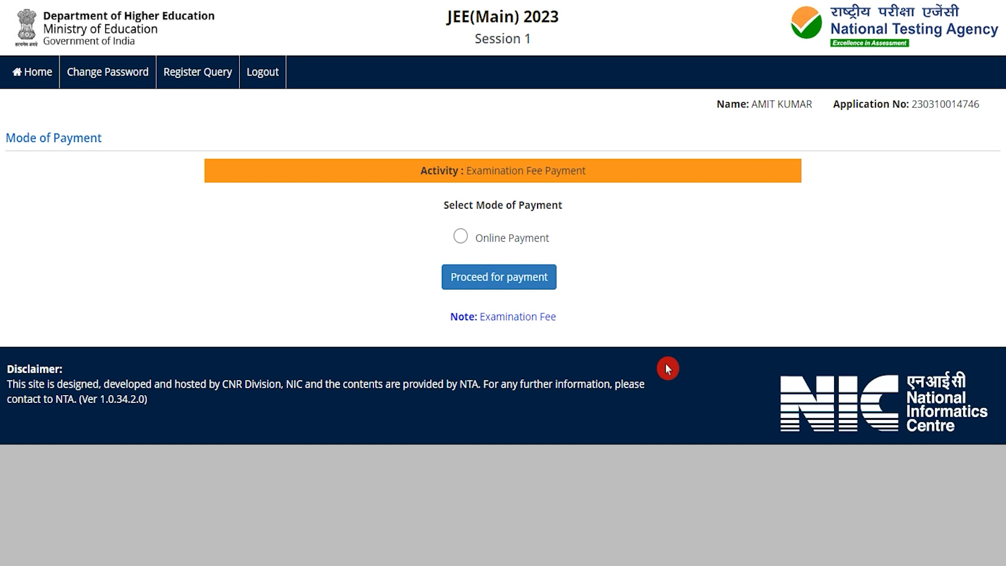
{"action": "left_click", "coordinate": [461, 238]}
{"action": "left_click", "coordinate": [510, 288]}
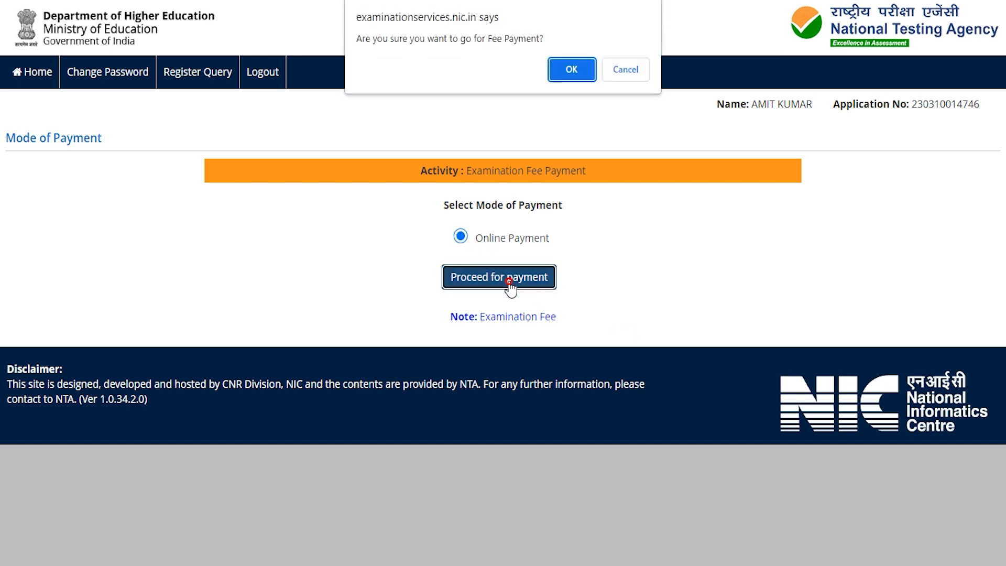
{"action": "left_click", "coordinate": [563, 69]}
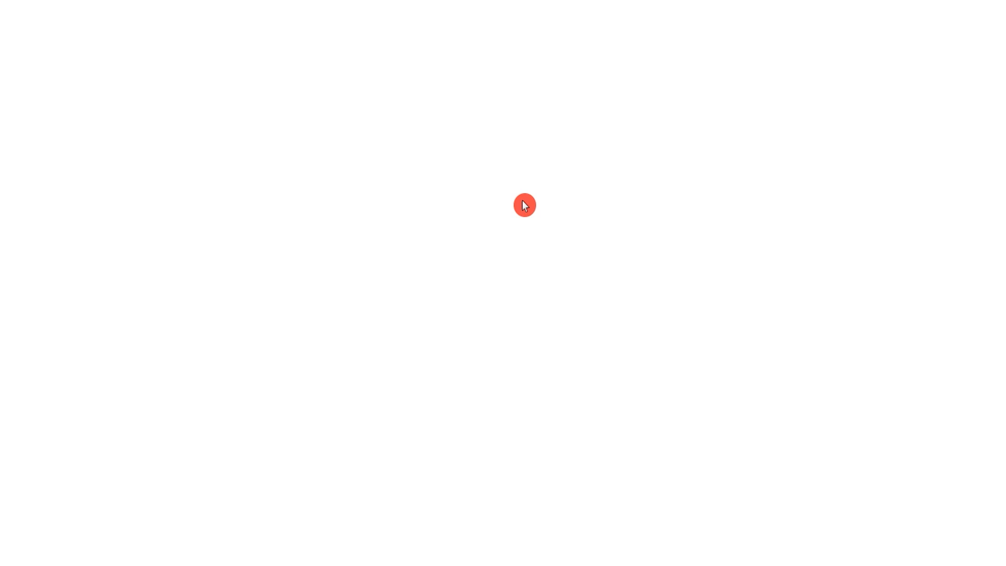
- Pay via SBI MOPS with Other Bank Debit Cards and confirm the Rs 500 details
{"action": "left_click_drag", "start_coordinate": [448, 338], "coordinate": [529, 335]}
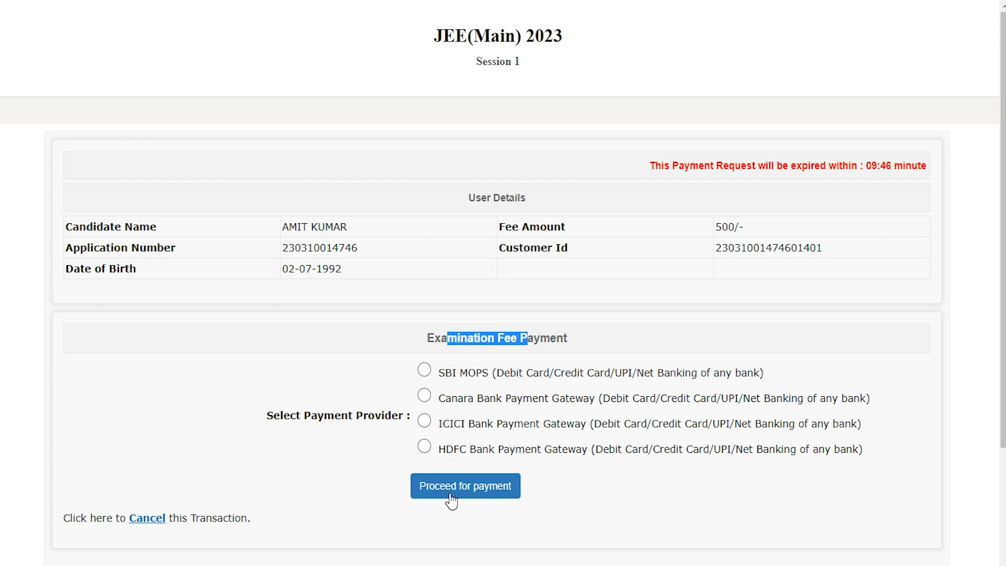
{"action": "left_click", "coordinate": [430, 373]}
{"action": "left_click", "coordinate": [467, 487]}
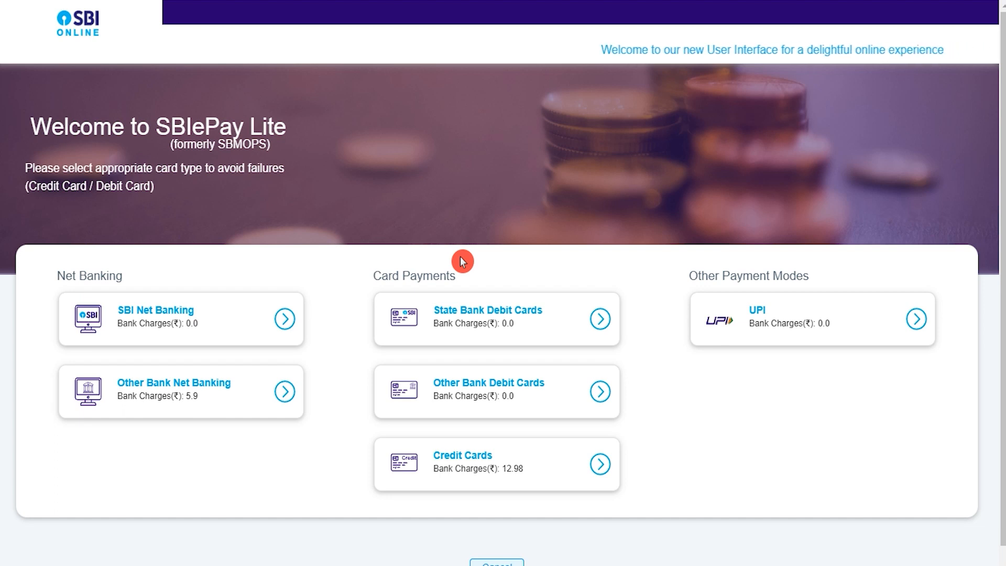
{"action": "left_click", "coordinate": [483, 394]}
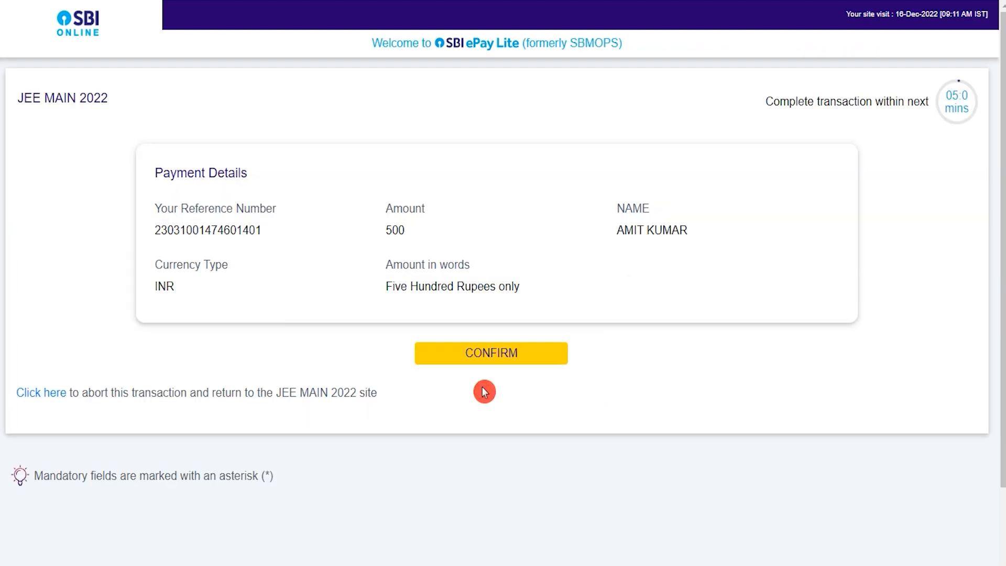
{"action": "left_click", "coordinate": [489, 360]}
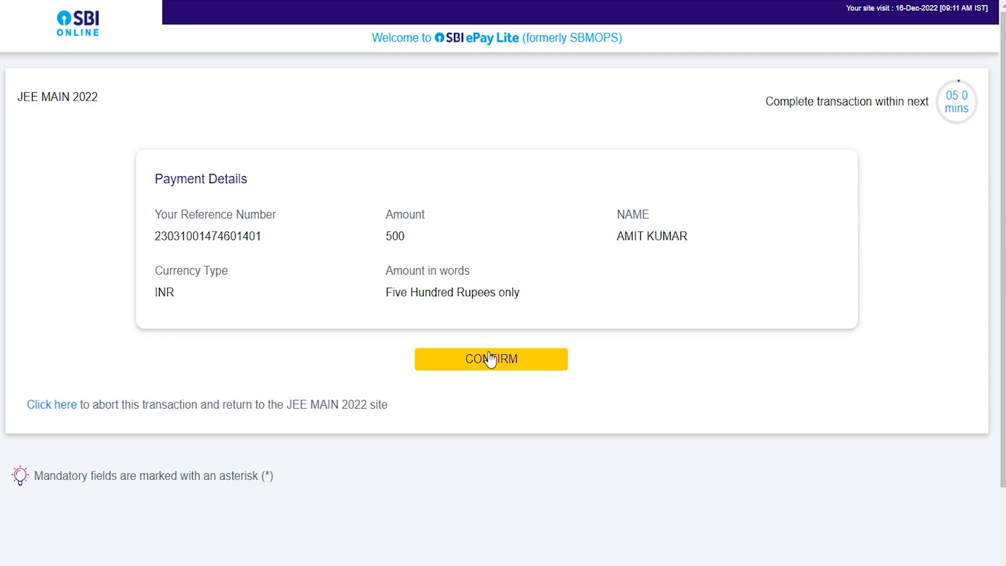
{"action": "left_click", "coordinate": [490, 360]}
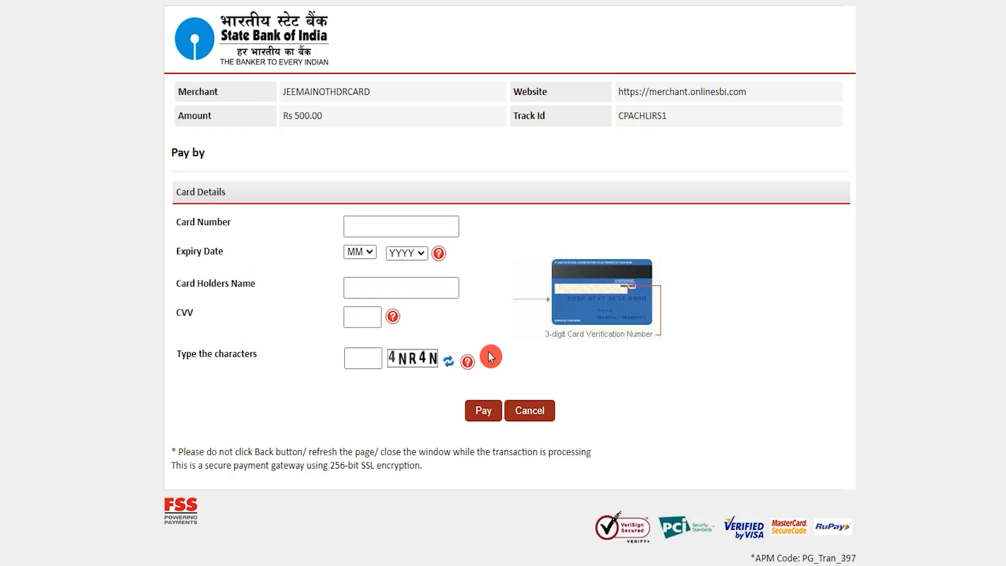
{"action": "left_click", "coordinate": [395, 228]}
{"action": "left_click", "coordinate": [359, 254]}
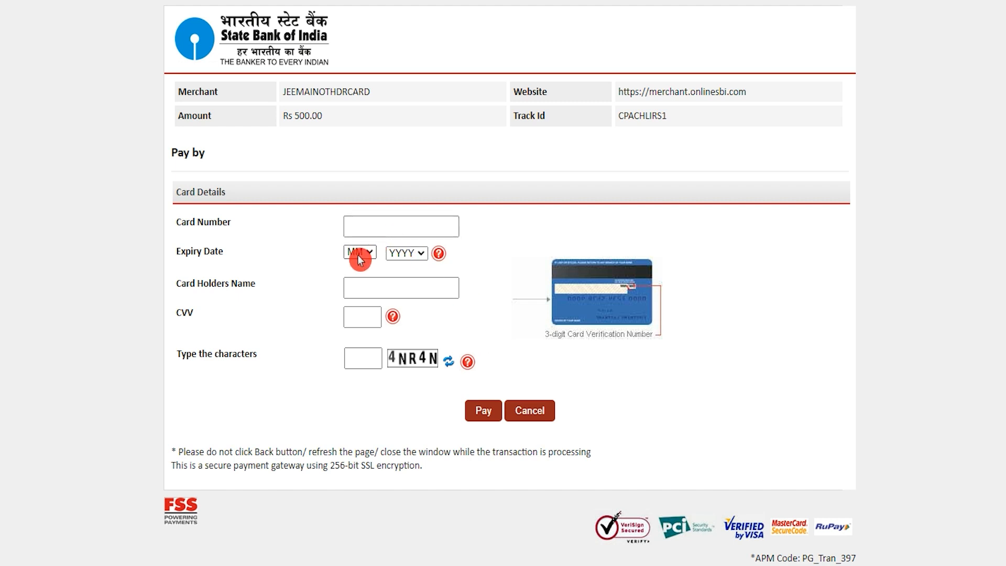
{"action": "left_click", "coordinate": [395, 256]}
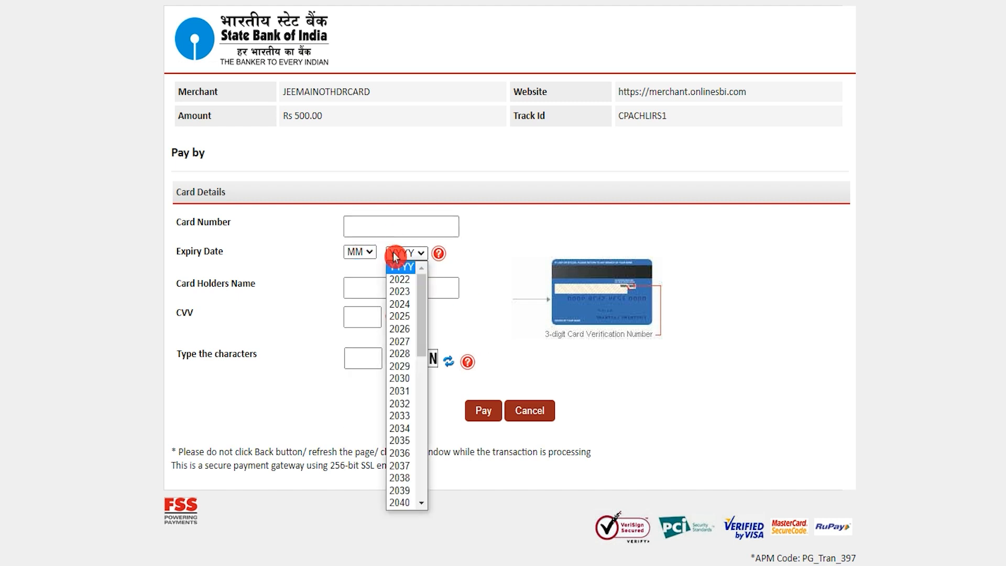
{"action": "left_click", "coordinate": [395, 253]}
{"action": "left_click", "coordinate": [378, 286]}
{"action": "left_click", "coordinate": [362, 315]}
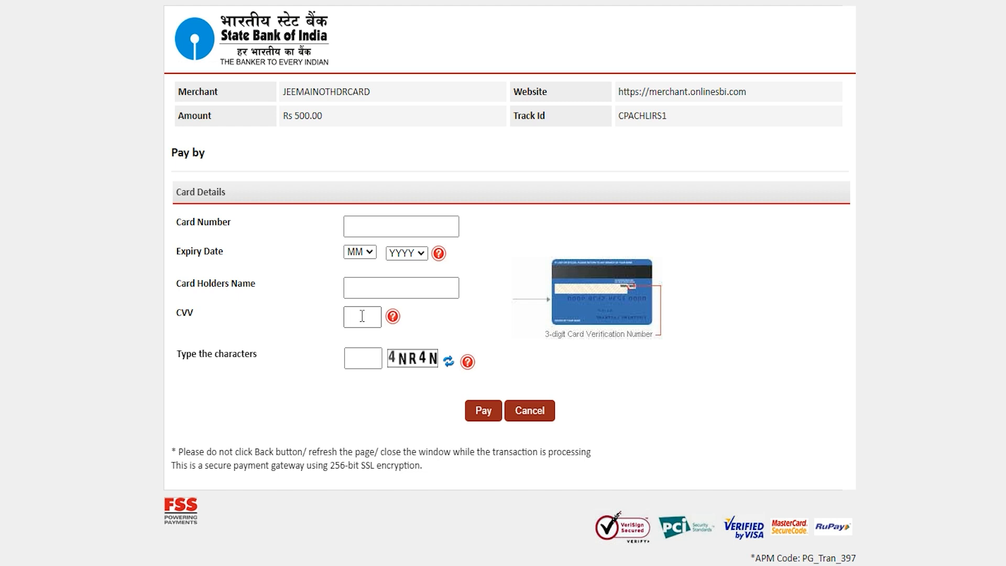
{"action": "left_click", "coordinate": [357, 365]}
{"action": "left_click", "coordinate": [728, 412]}
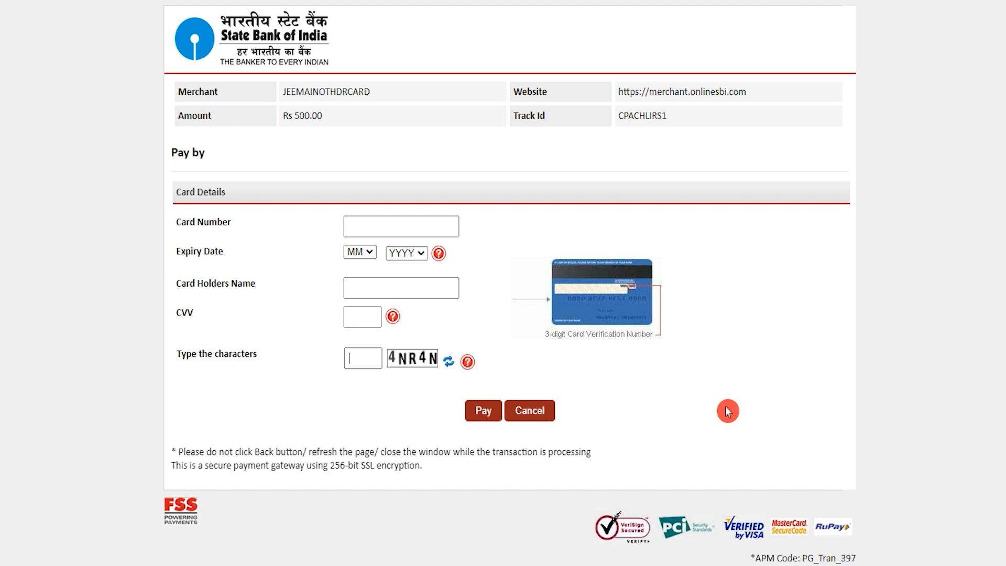